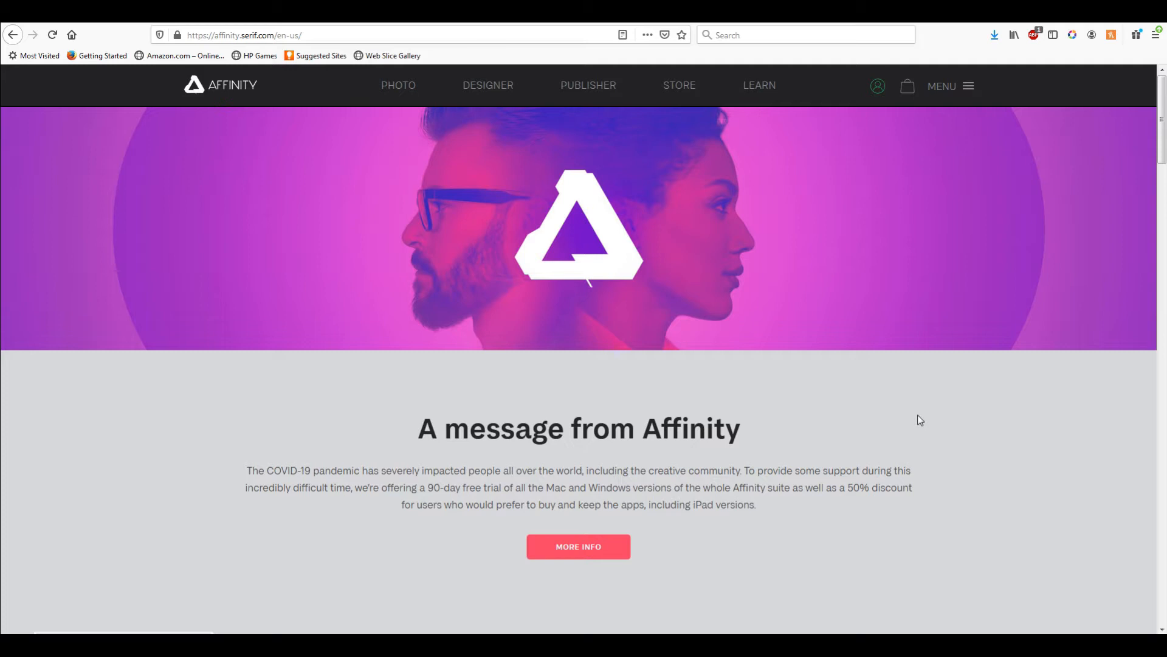
Step: Scroll through the Affinity homepage to review the free trial offer and the Publisher, Photo, Designer and Workbook products
scroll(873, 557, down, 4)
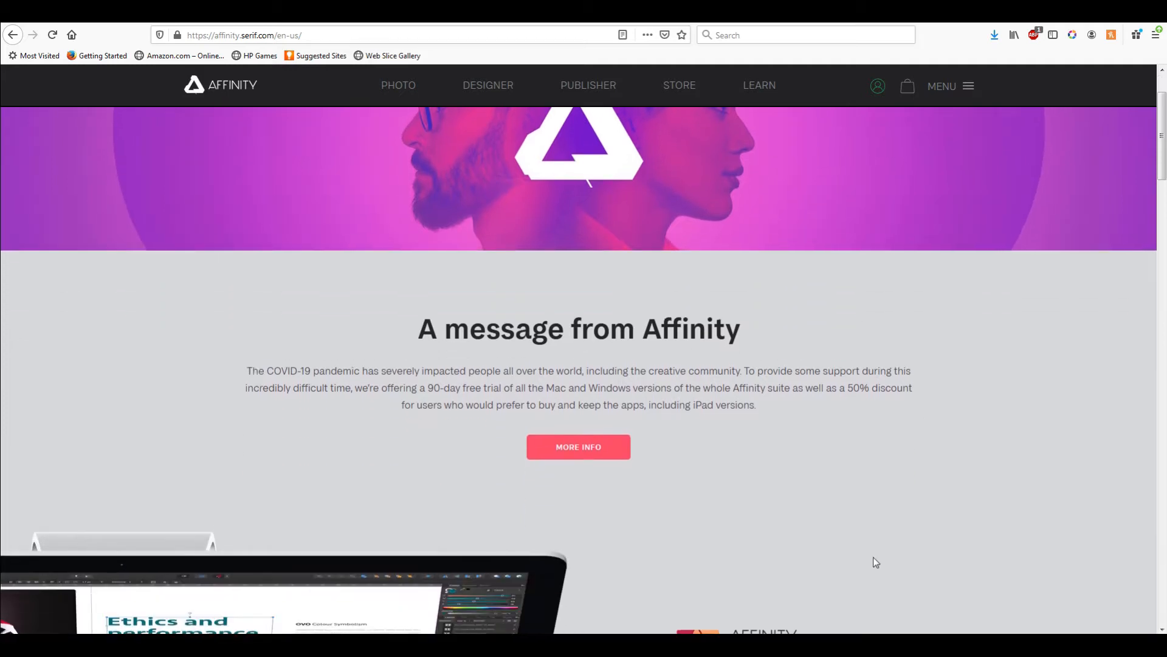
scroll(872, 559, down, 2)
scroll(853, 551, up, 2)
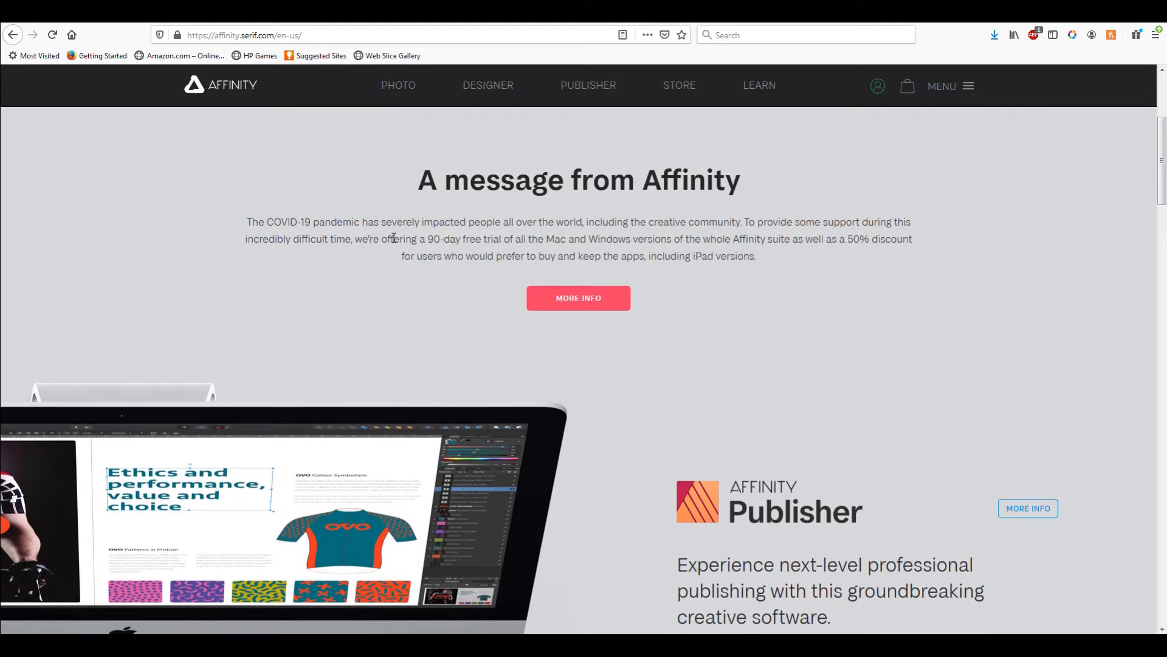
drag(848, 242, 886, 242)
drag(426, 241, 499, 241)
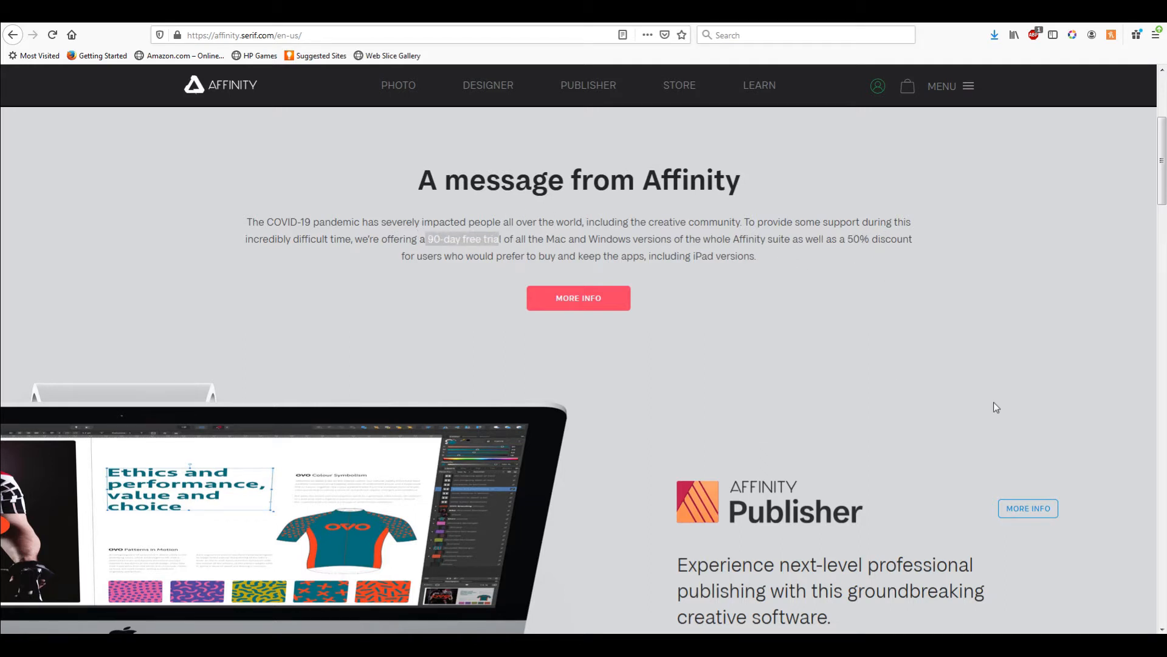
scroll(760, 517, down, 3)
scroll(661, 552, down, 10)
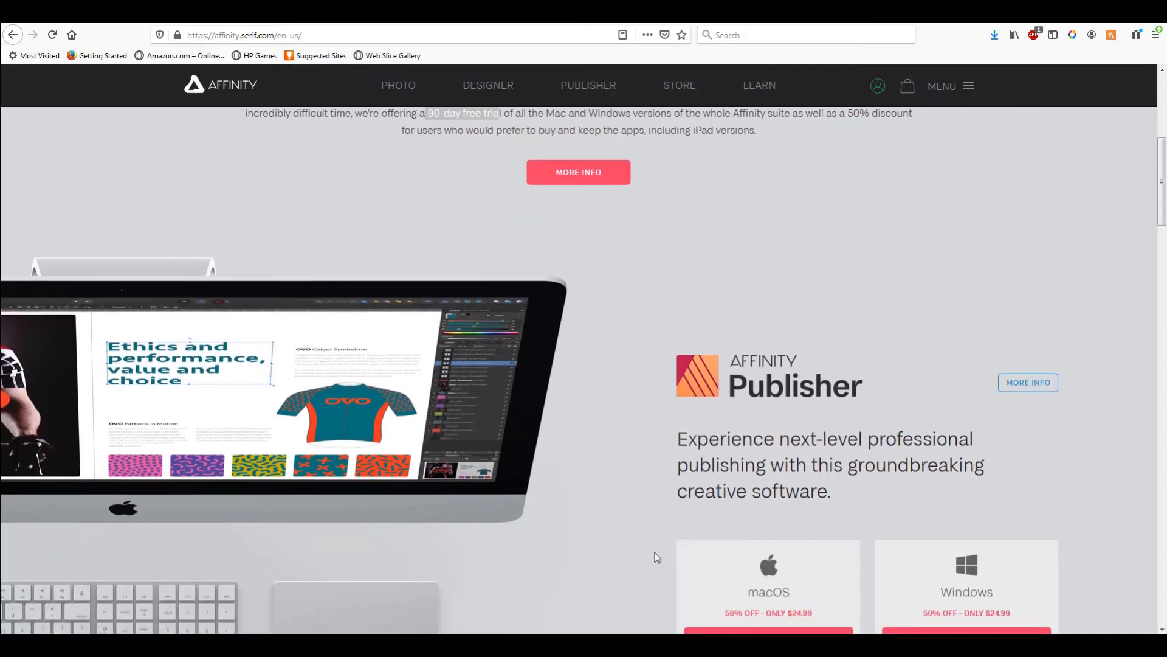
scroll(583, 524, down, 10)
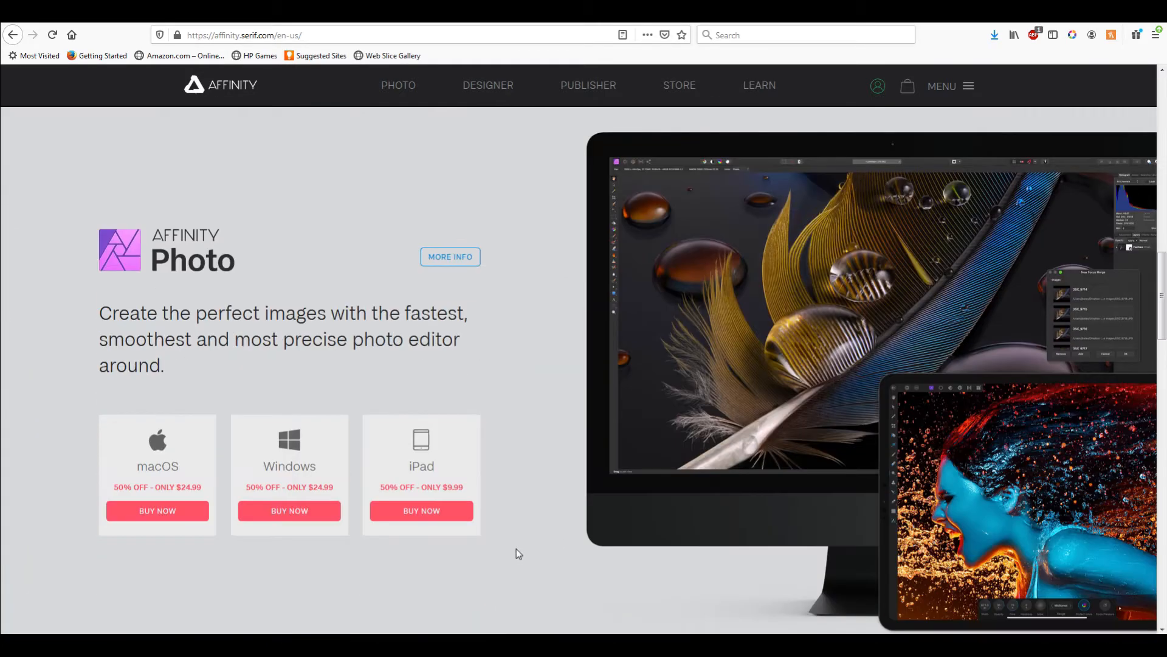
scroll(574, 550, down, 15)
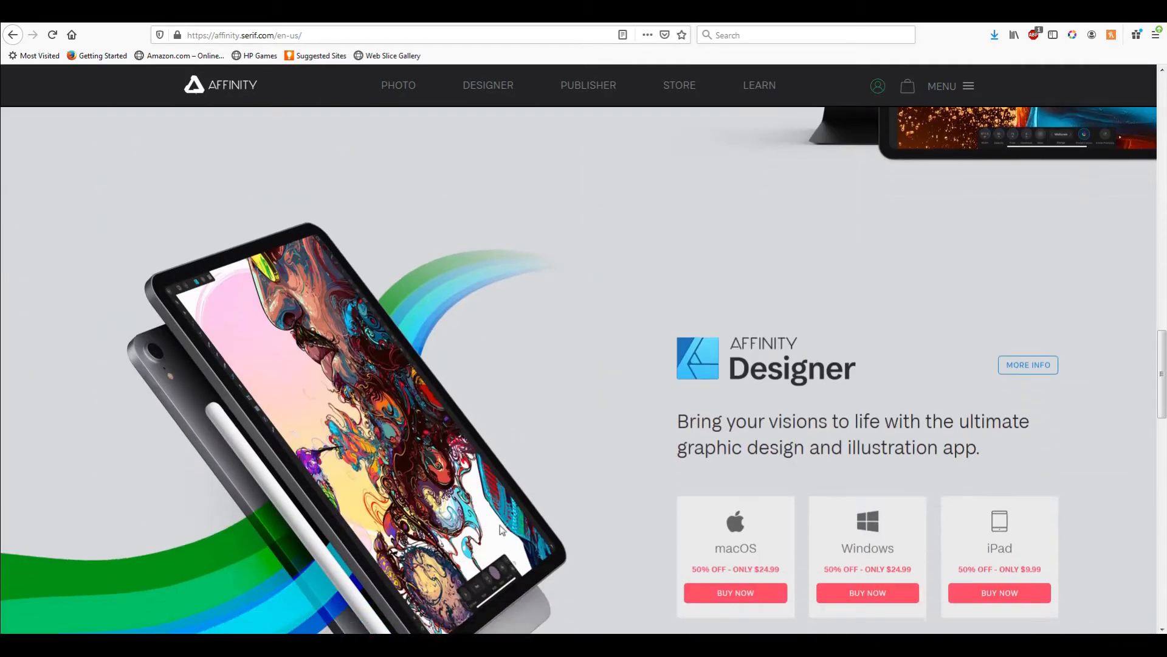
scroll(531, 486, down, 7)
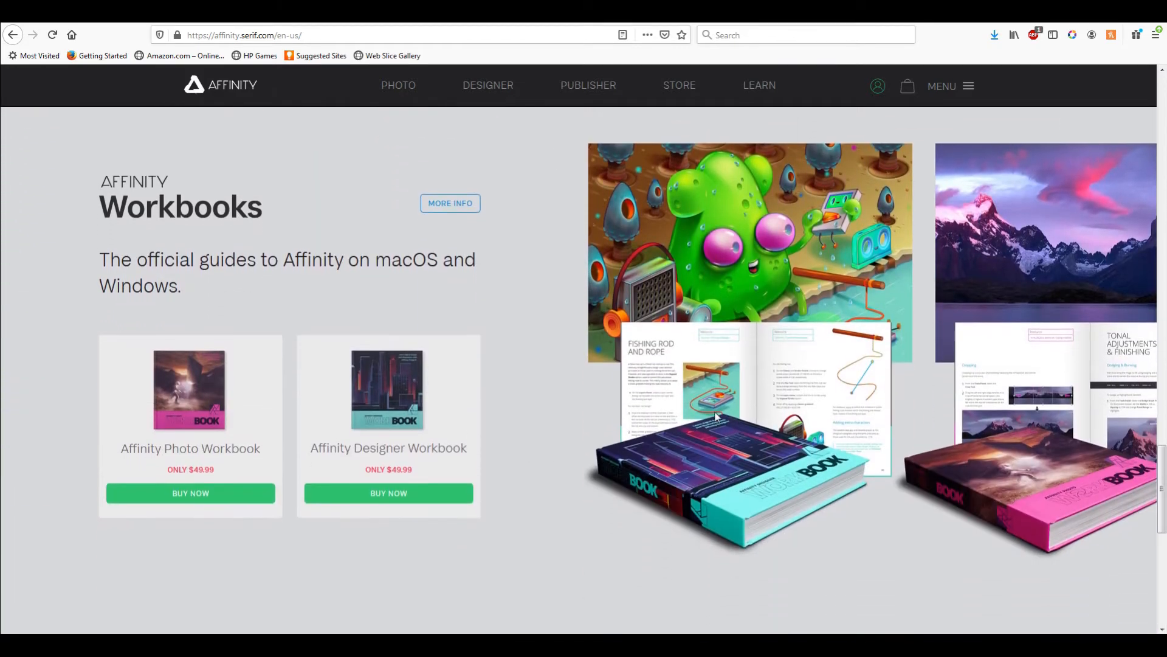
scroll(742, 417, down, 3)
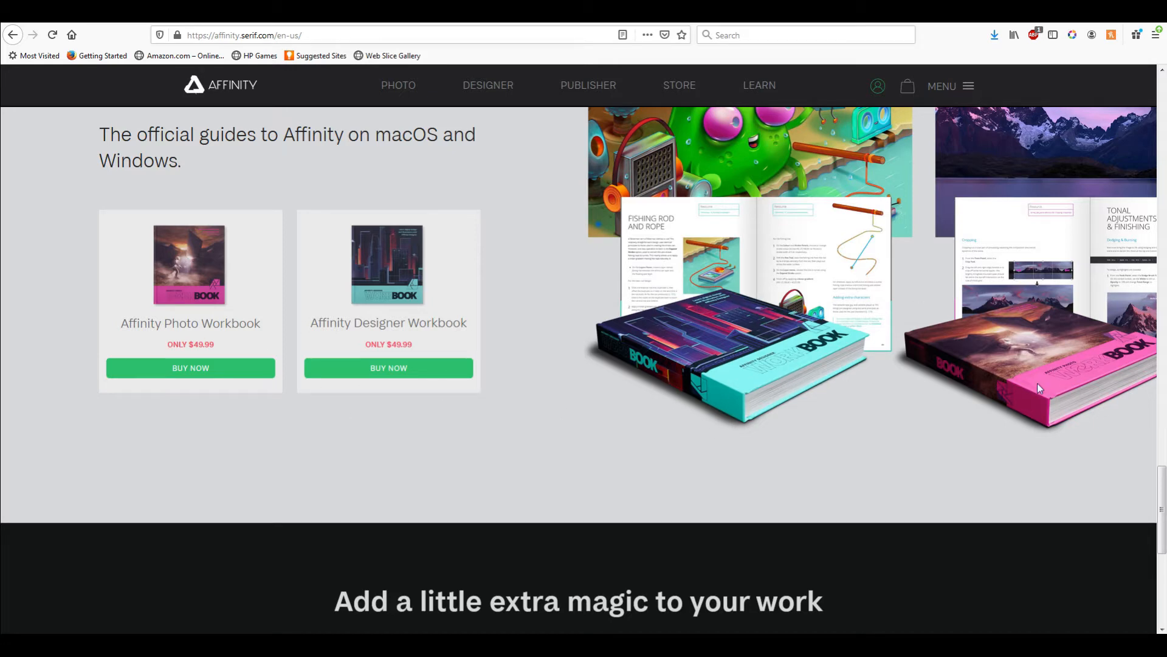
scroll(1037, 383, up, 15)
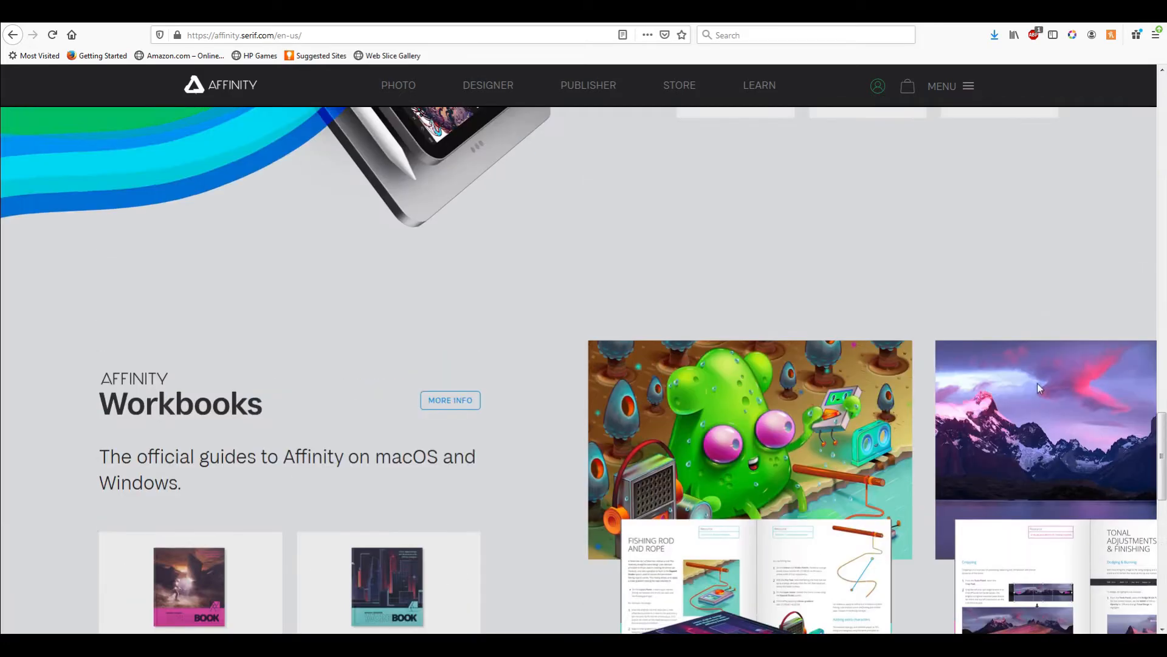
scroll(1039, 387, up, 15)
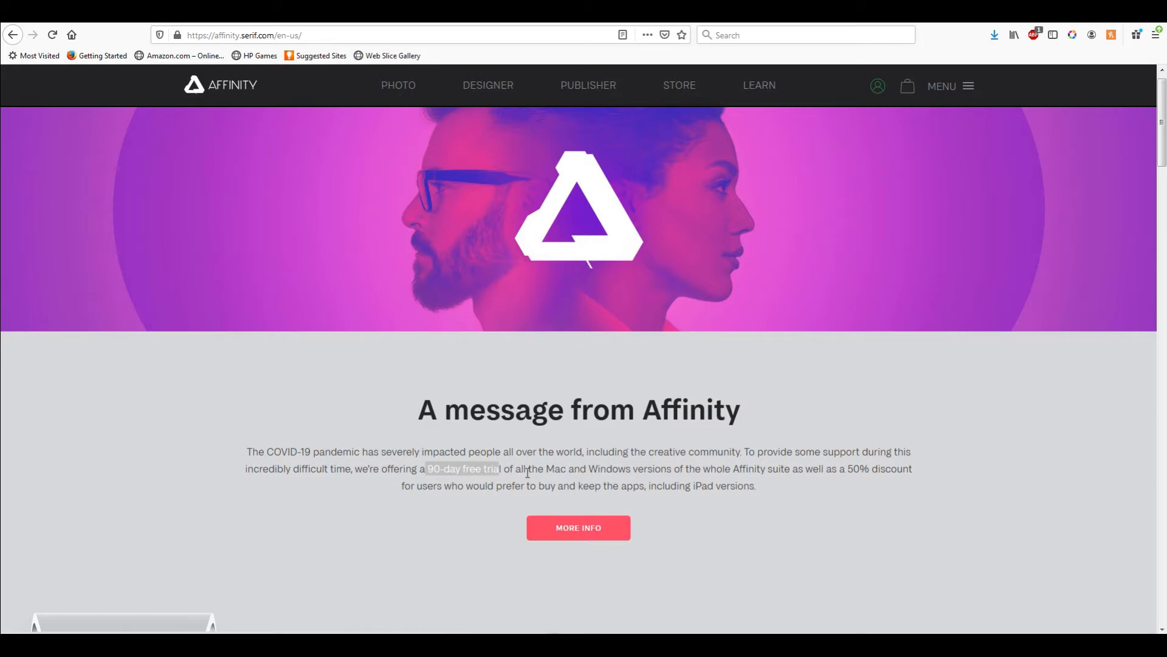
Step: Open the Publisher product page and scroll through its feature overview sections
click(573, 85)
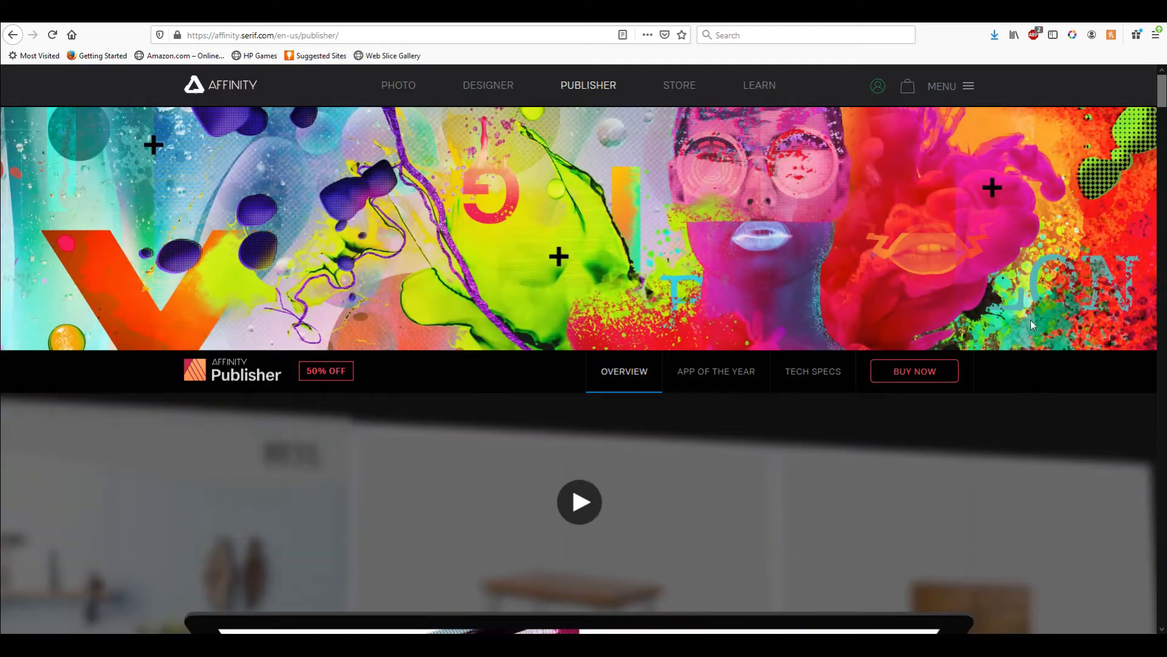
scroll(1142, 398, down, 2)
scroll(1143, 398, down, 8)
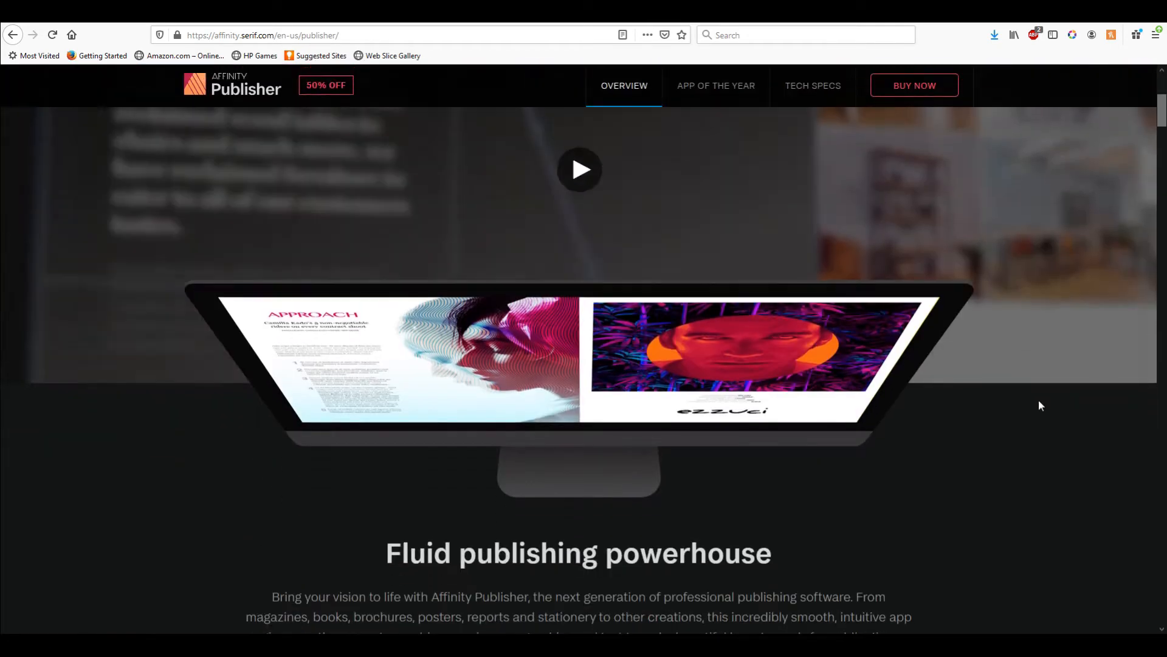
scroll(1102, 407, down, 13)
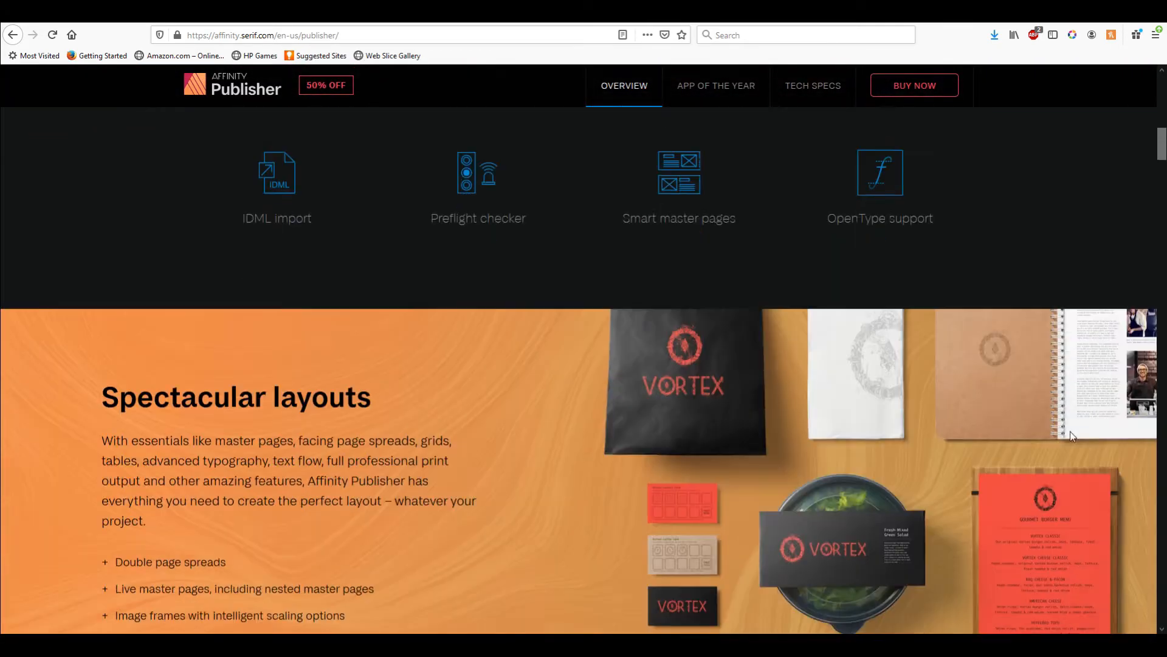
scroll(477, 473, down, 12)
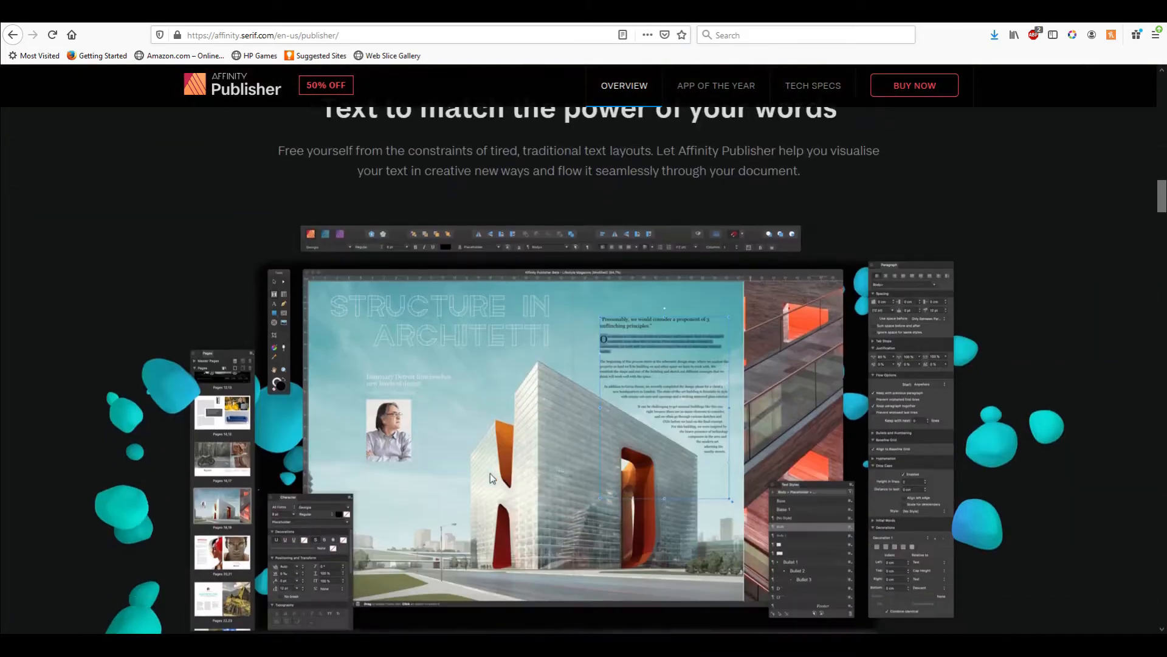
scroll(494, 466, down, 6)
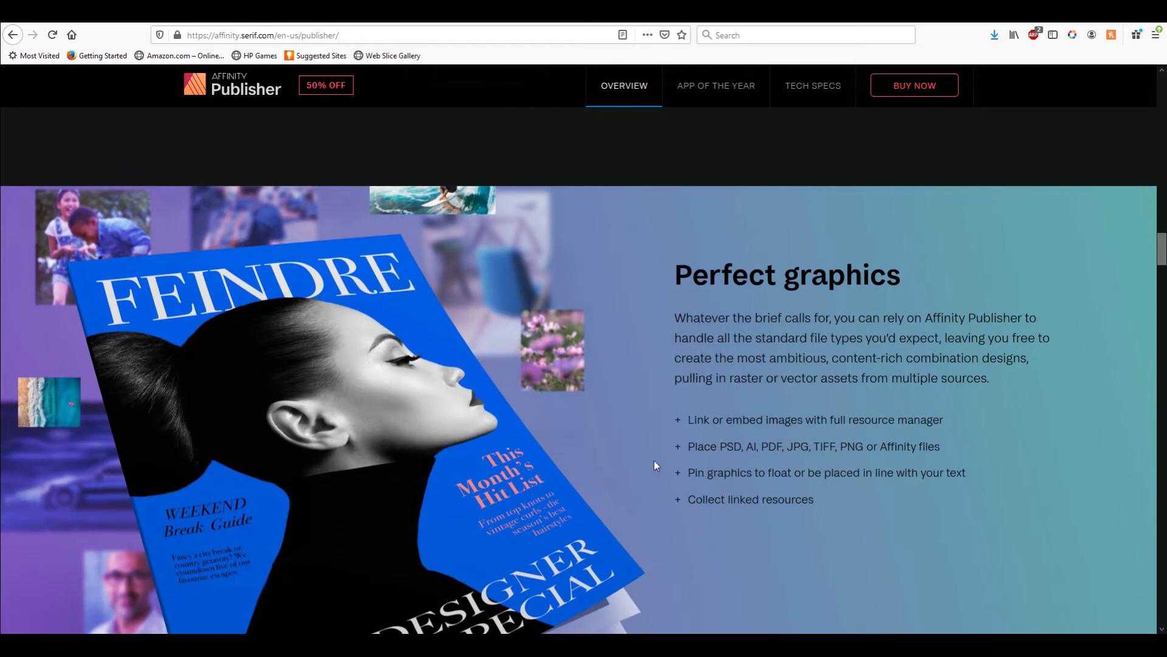
scroll(658, 459, down, 1)
scroll(642, 464, down, 1)
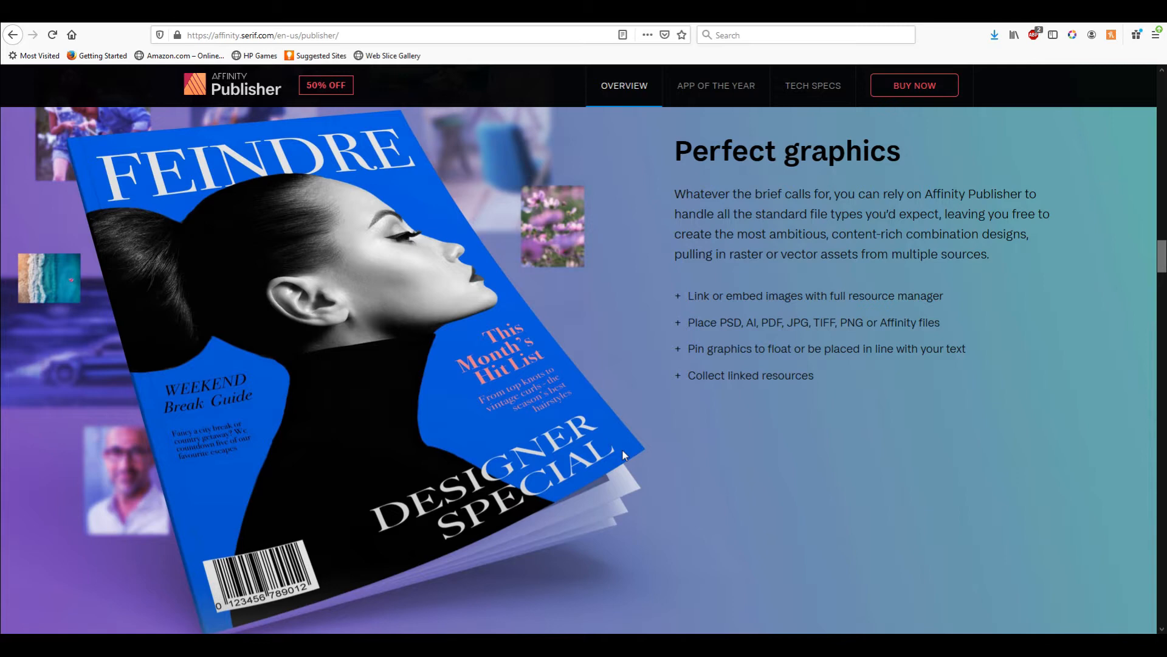
scroll(900, 407, down, 3)
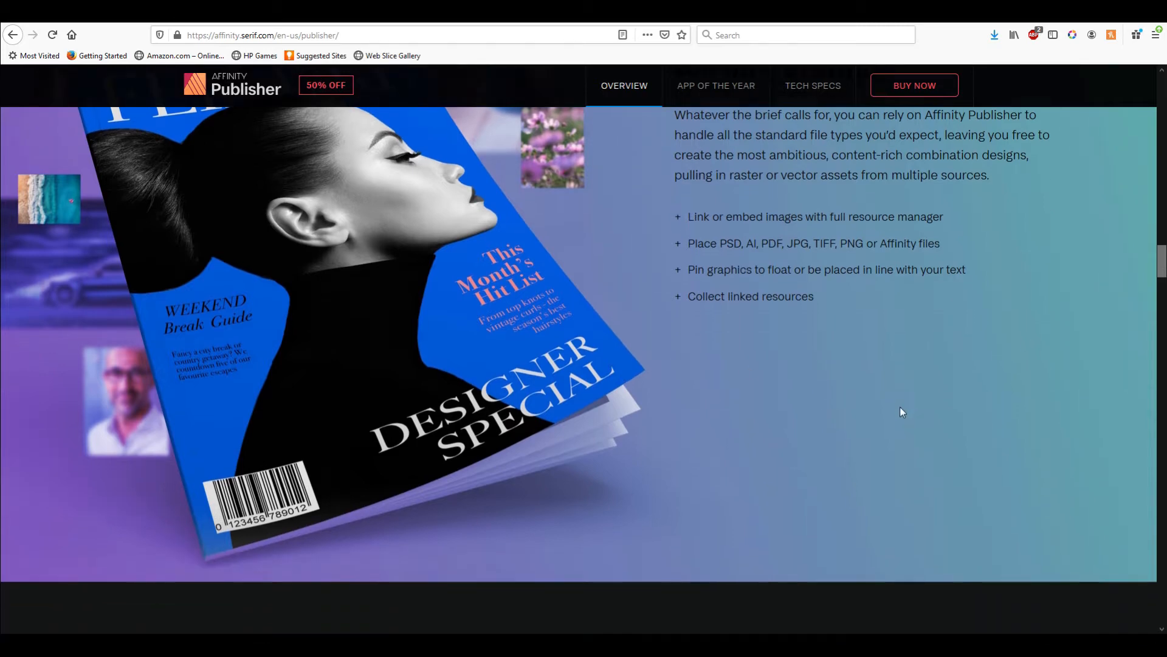
scroll(876, 434, up, 5)
scroll(876, 438, down, 10)
scroll(874, 432, up, 8)
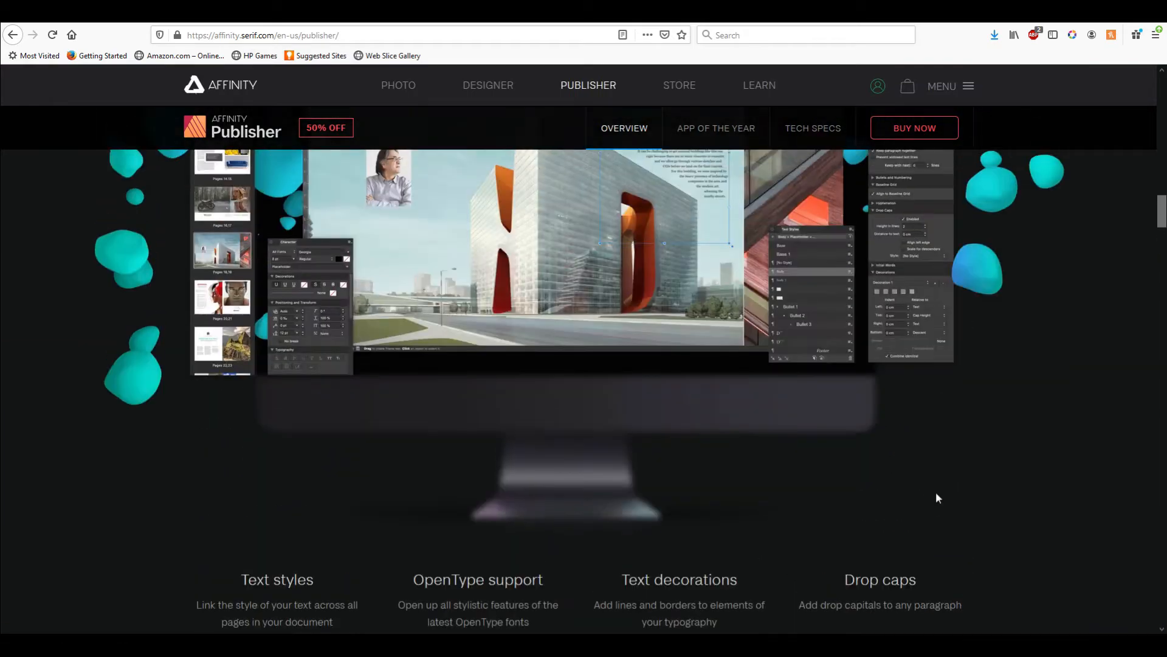
scroll(801, 516, up, 5)
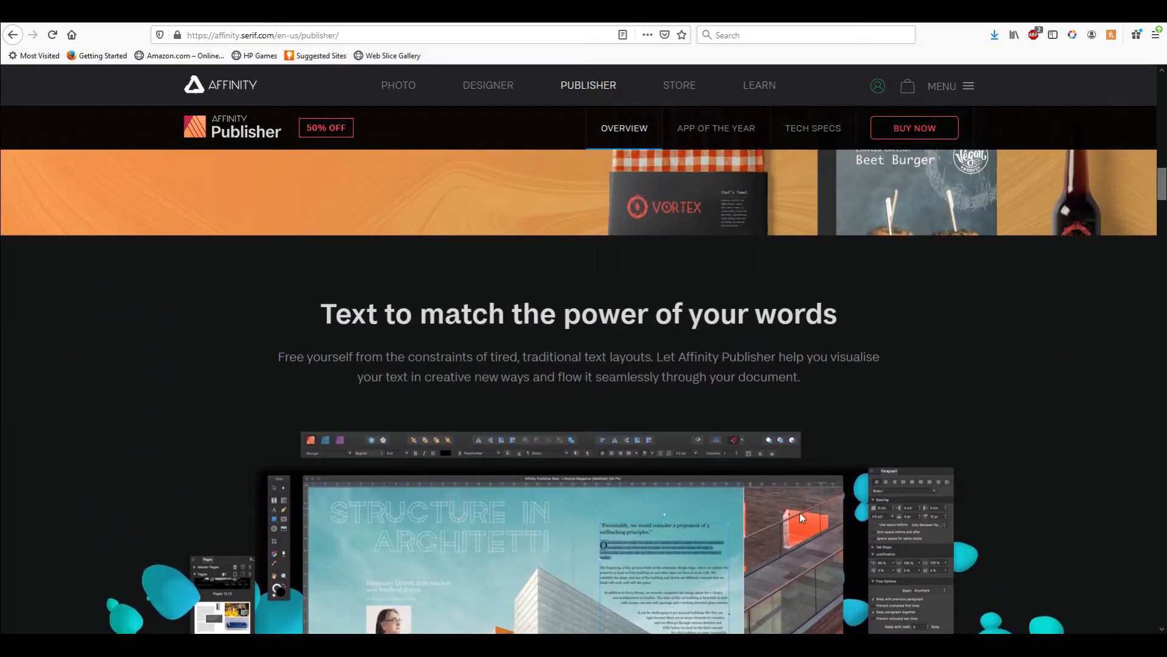
scroll(771, 513, up, 6)
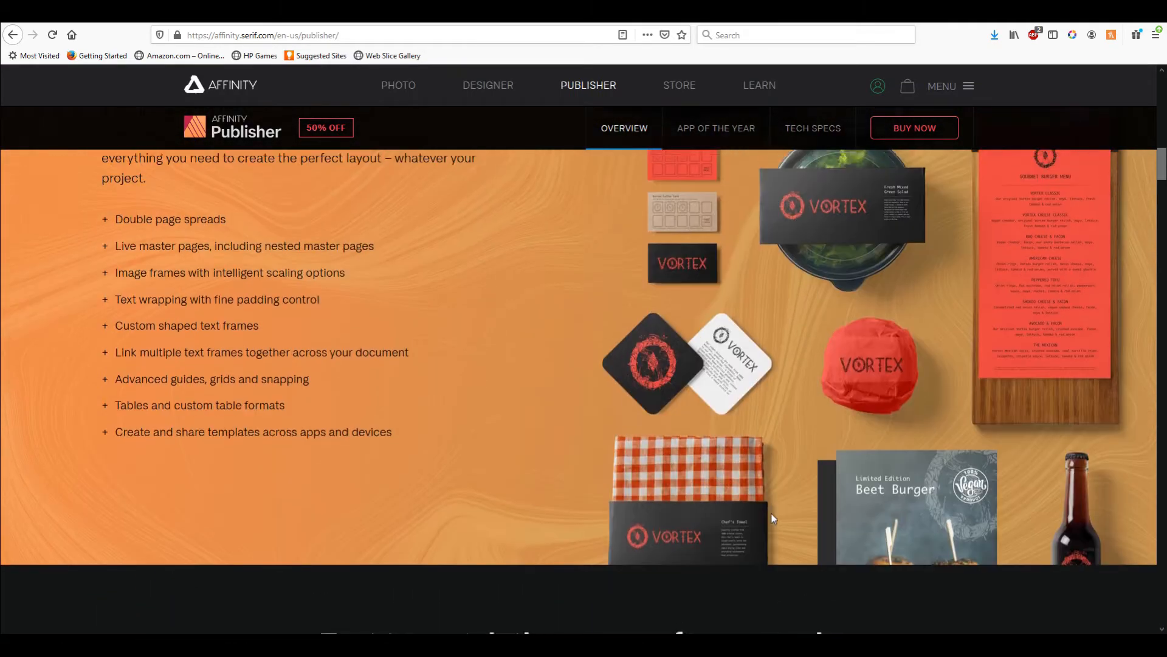
scroll(736, 491, up, 6)
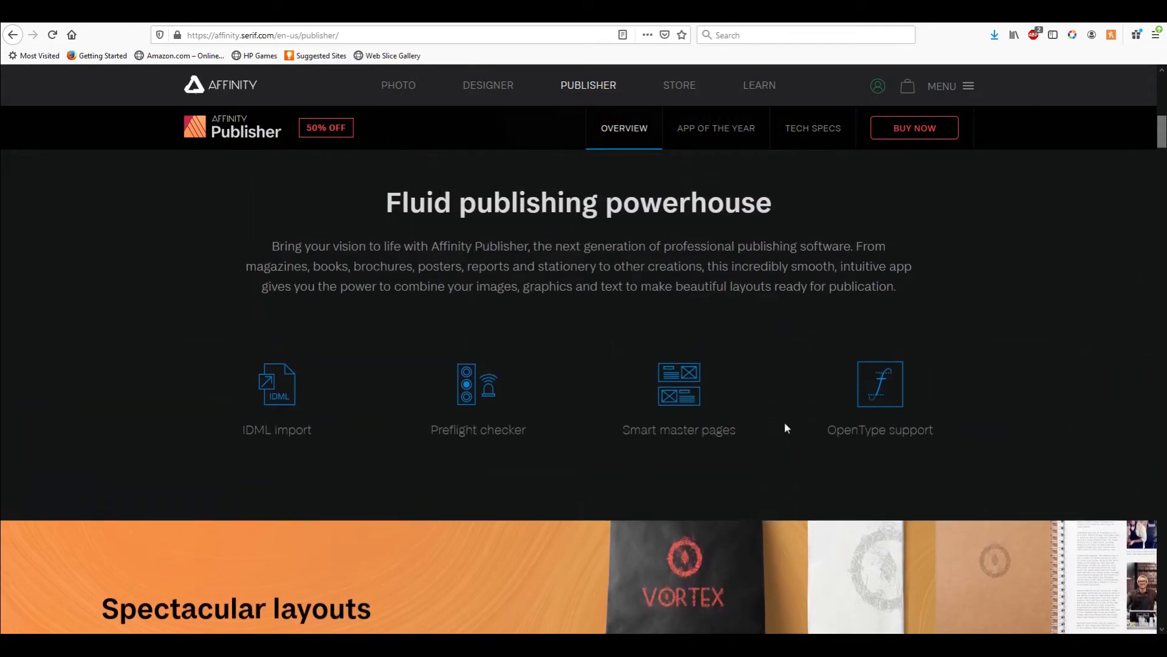
scroll(785, 486, up, 8)
scroll(771, 505, up, 4)
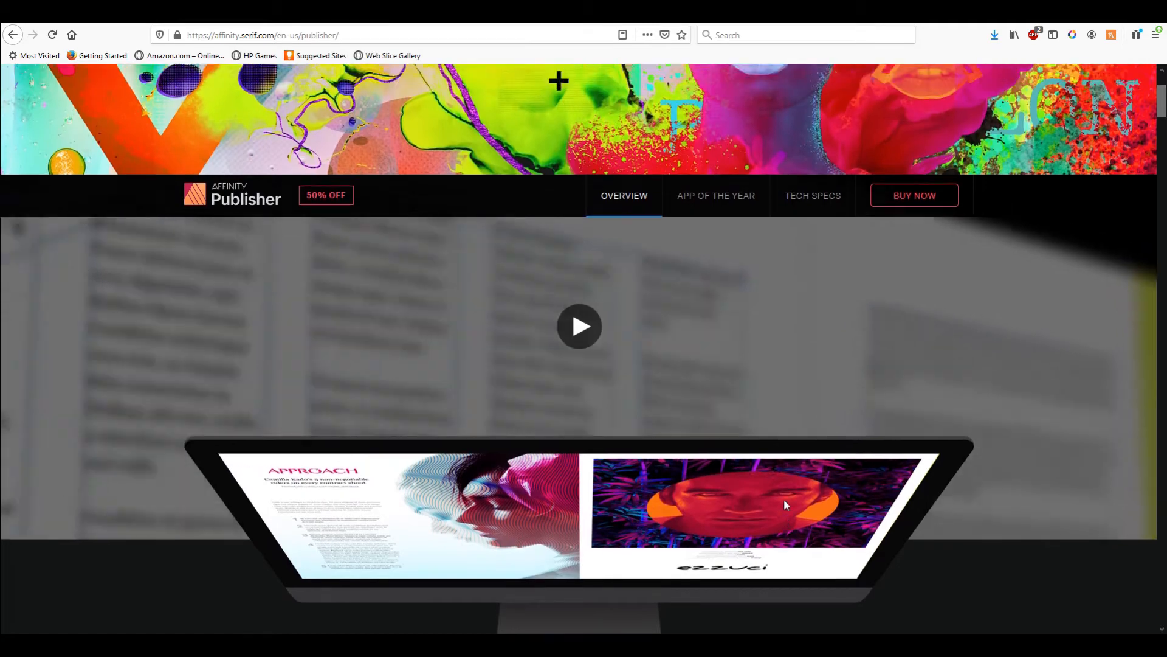
scroll(784, 517, down, 3)
scroll(784, 517, down, 3)
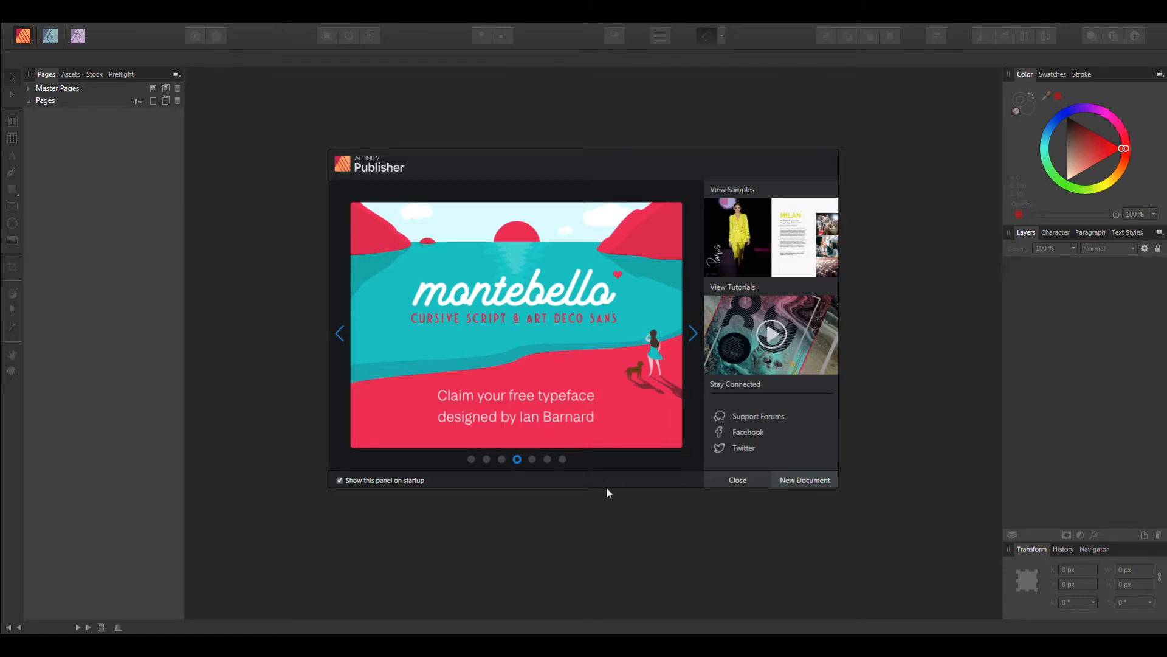
Step: Close the welcome panel, preview the Photo persona, and return to the Publisher persona
click(731, 481)
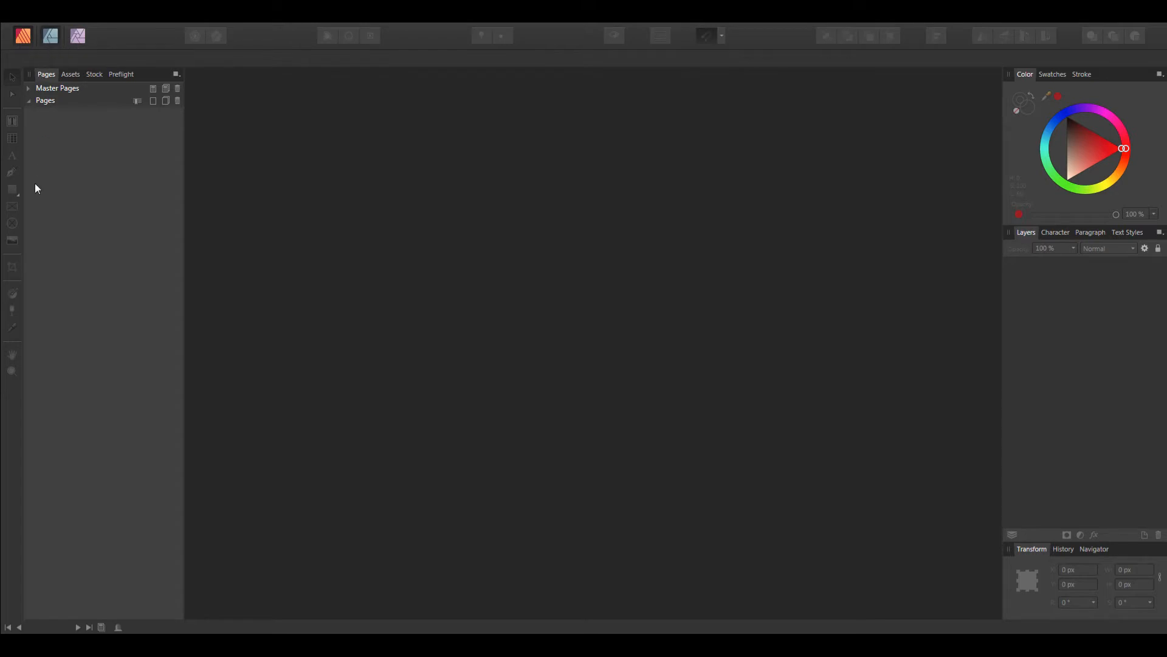
key(ctrl+2)
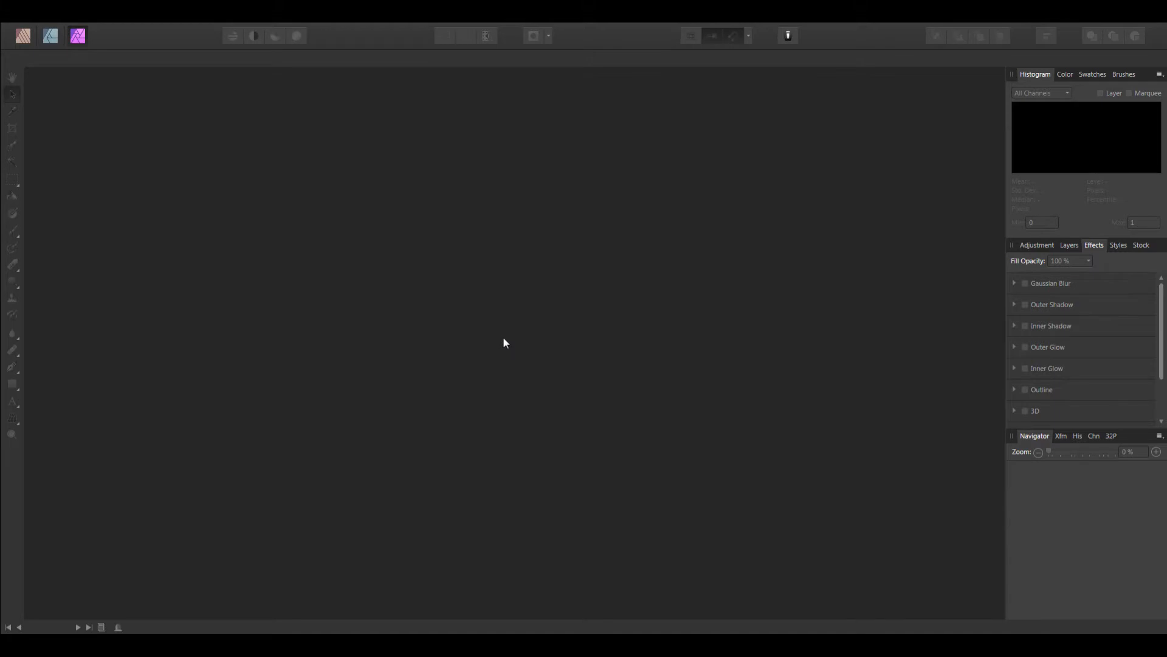
click(23, 36)
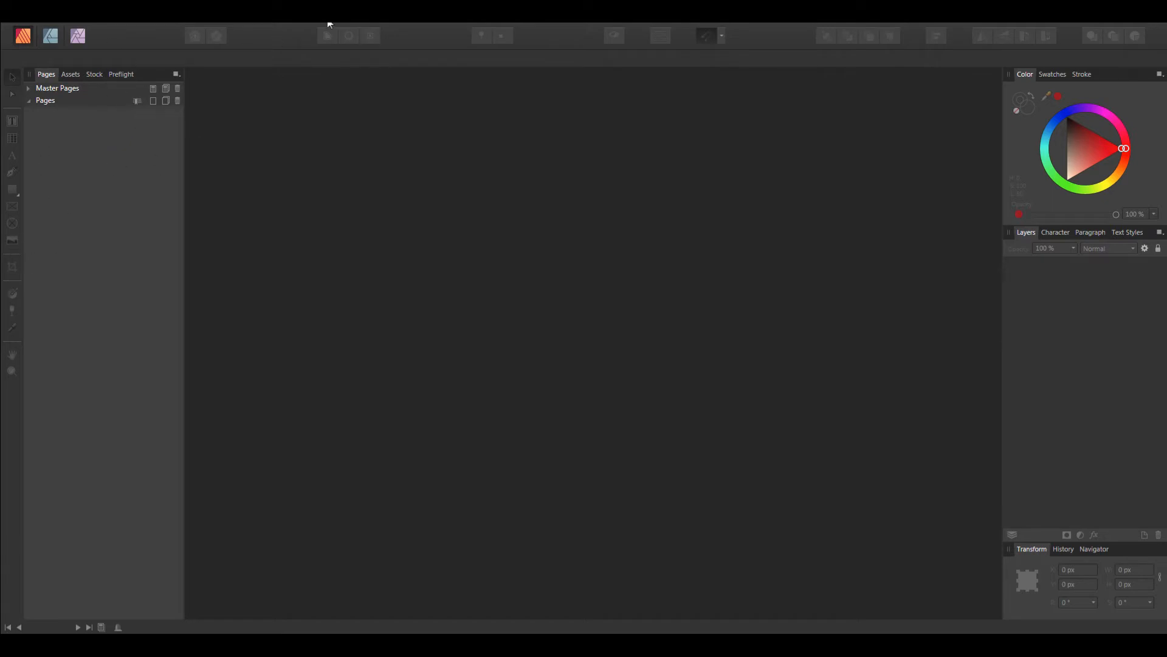
Step: Open the New Document dialog and scroll to its margin and bleed settings
click(45, 17)
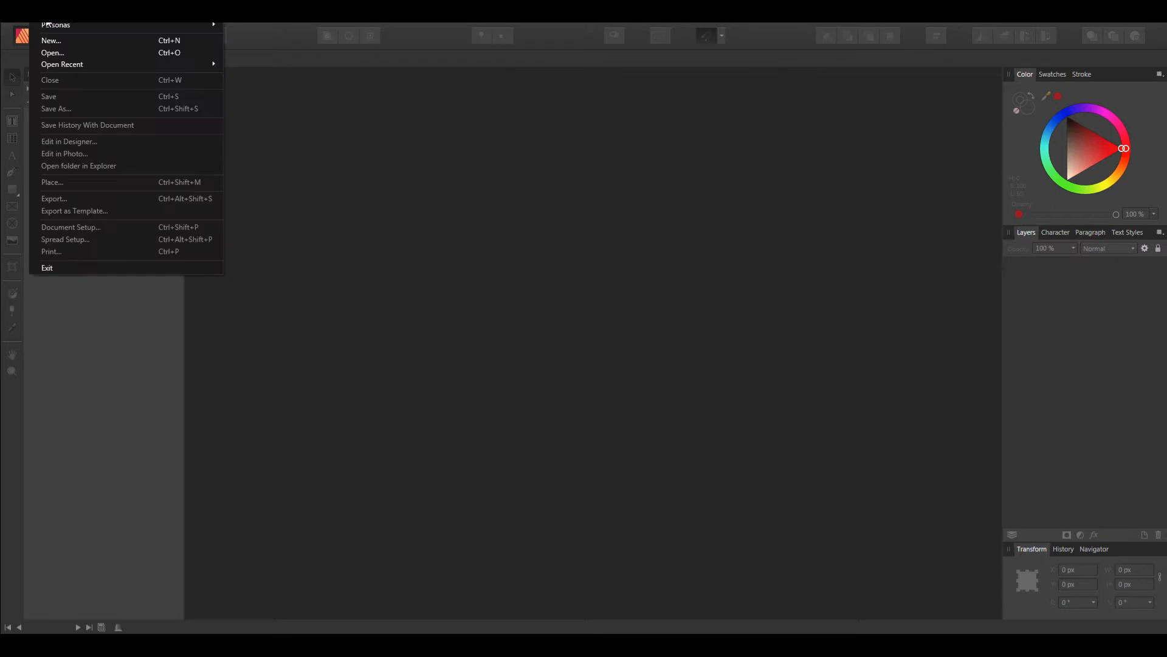
click(53, 41)
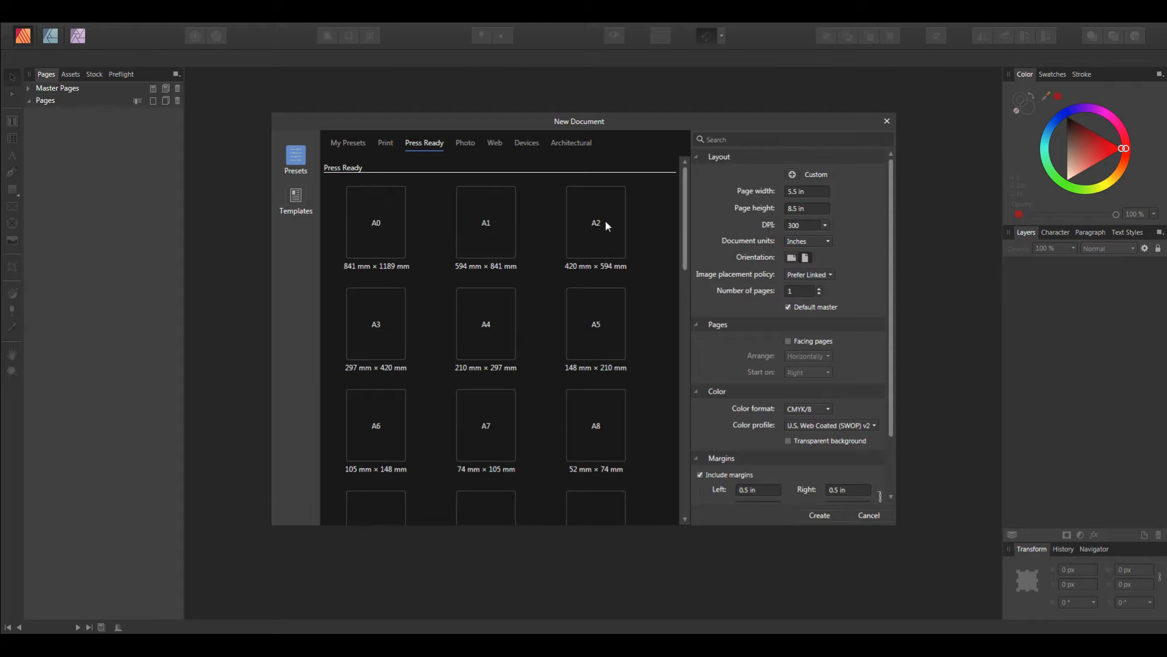
mouse_move(686, 205)
mouse_down()
mouse_move(695, 396)
mouse_move(684, 208)
mouse_up()
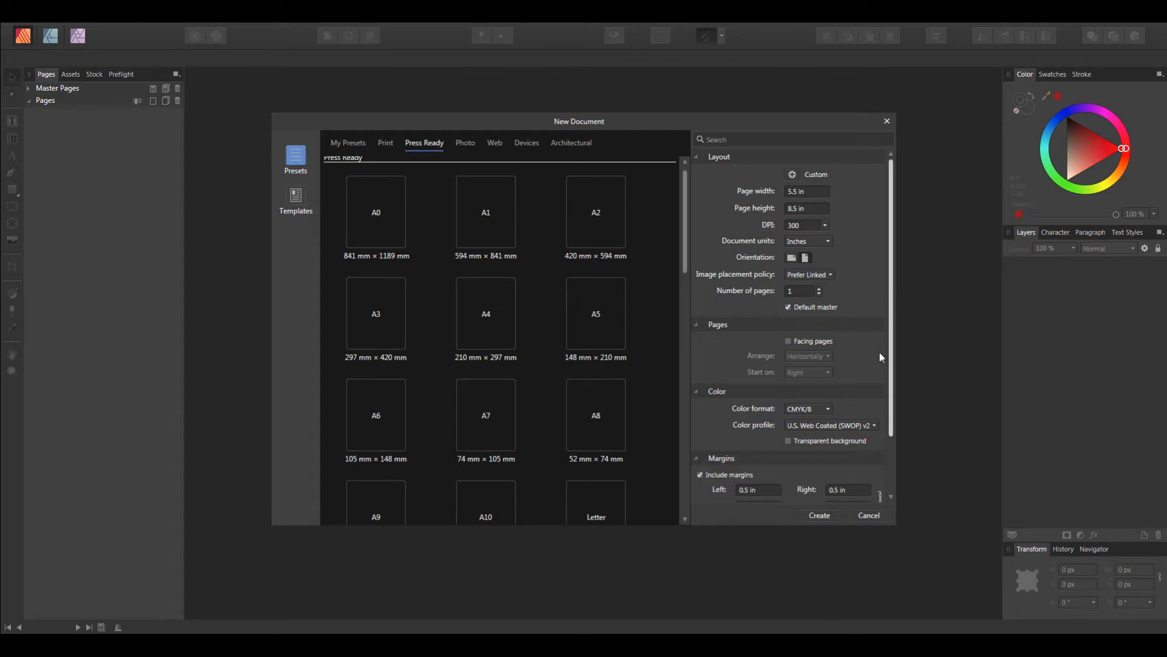
scroll(856, 352, down, 2)
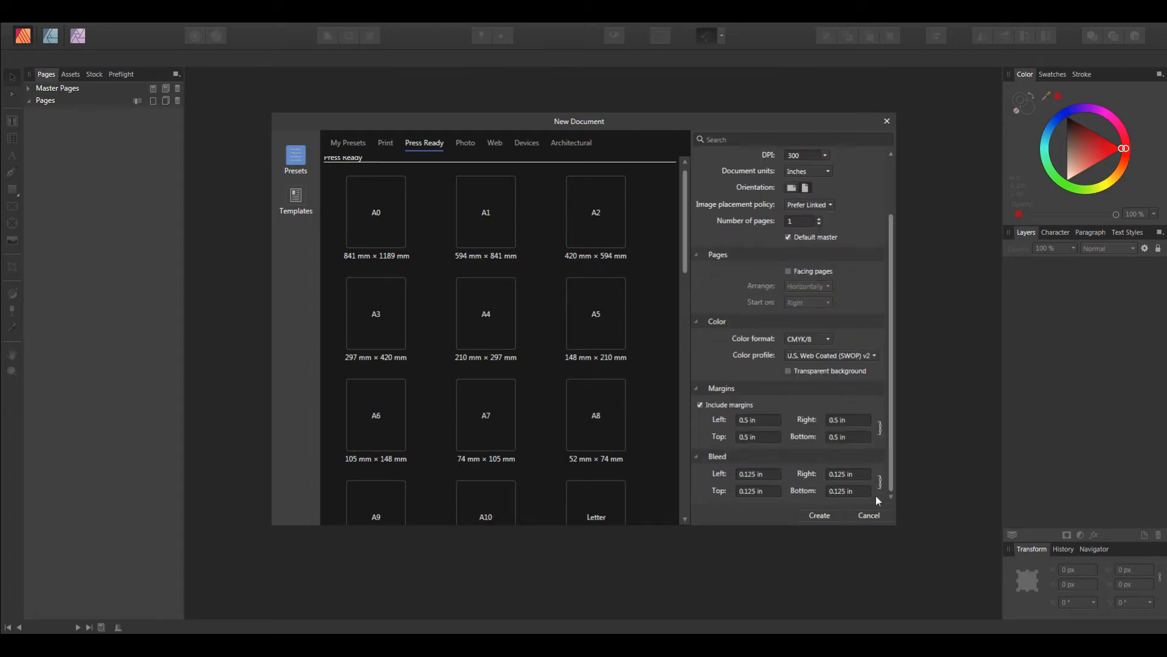
Step: Set all page margins to 0.25 in
click(743, 422)
text(0.25)
key(Return)
Step: Set all page margins to 0.5 in and create the new document
click(757, 419)
text(.5)
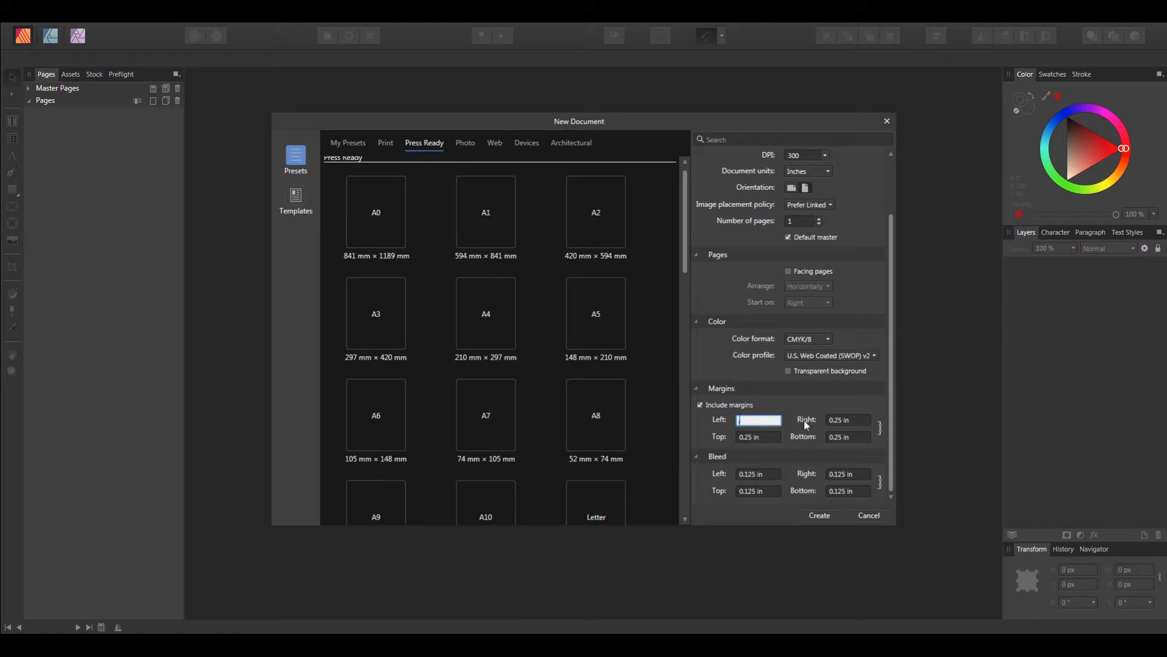
key(Return)
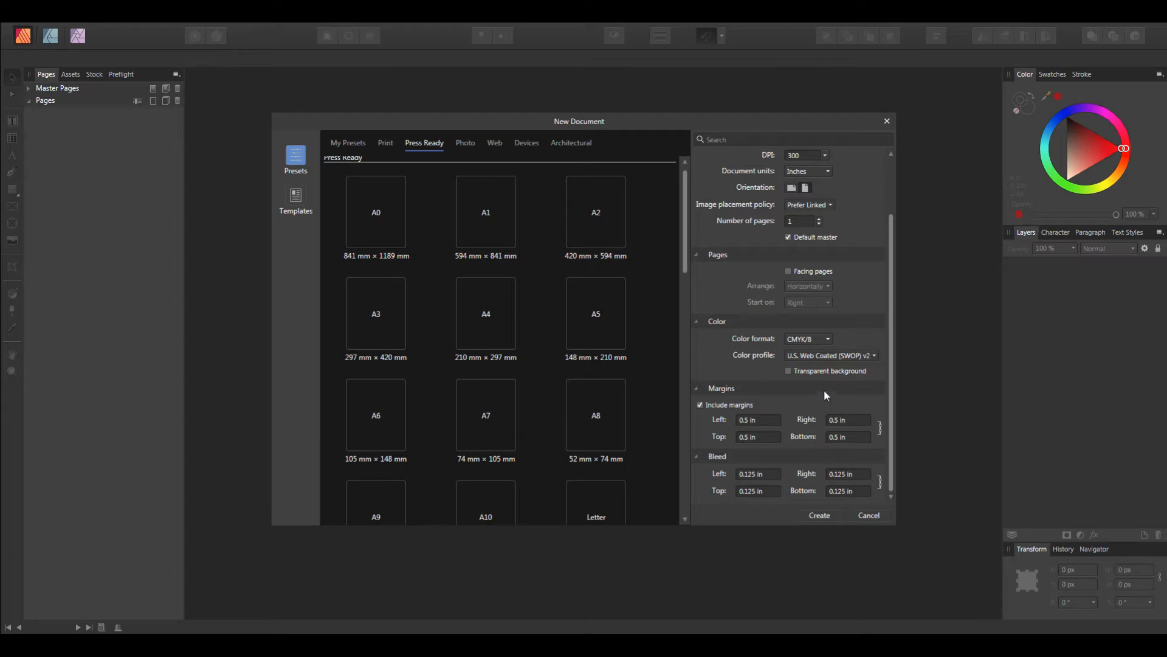
drag(896, 339, 899, 412)
click(814, 515)
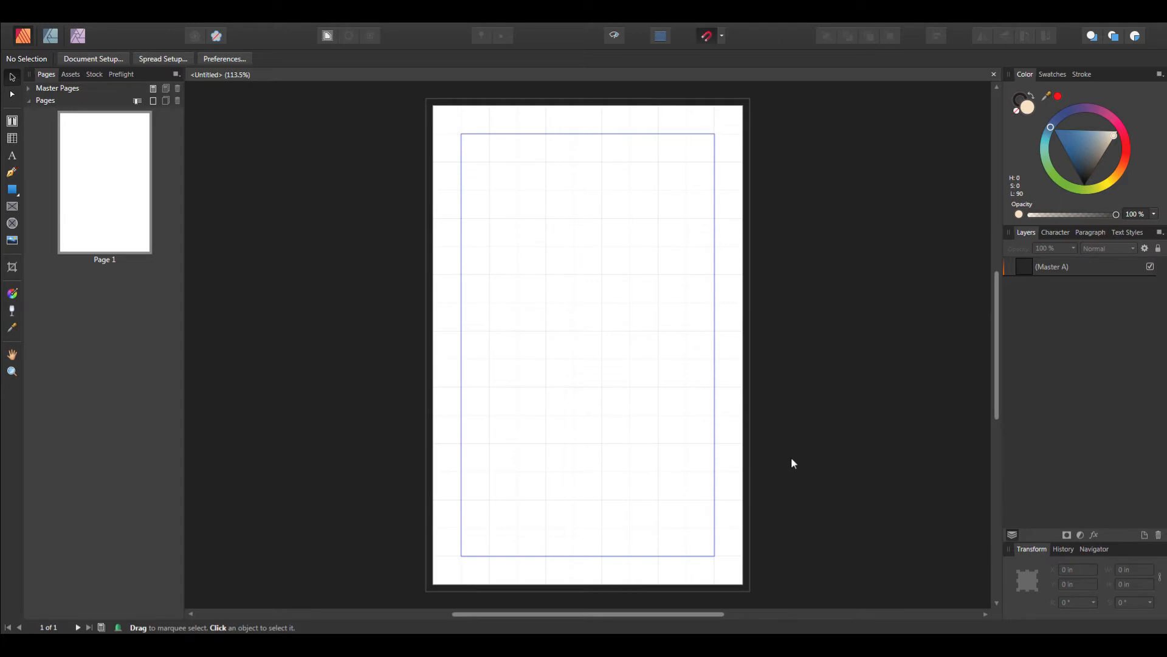
Step: Draw a diamond about 3.4 in wide and tall in the middle of the page
drag(996, 393, 996, 363)
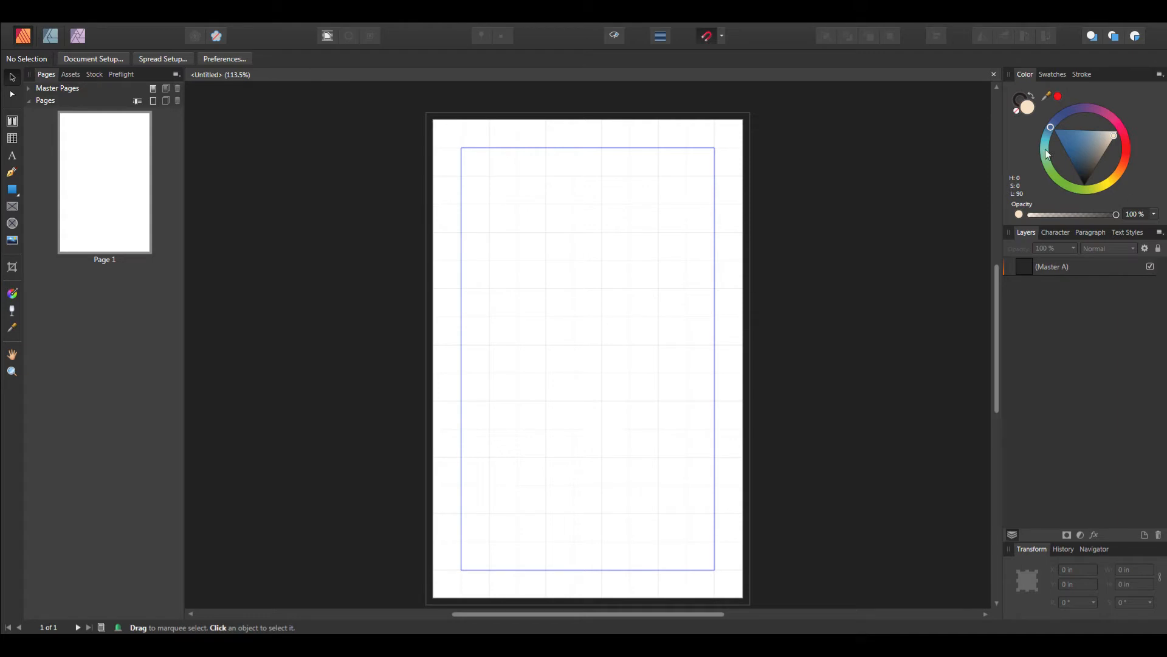
click(15, 198)
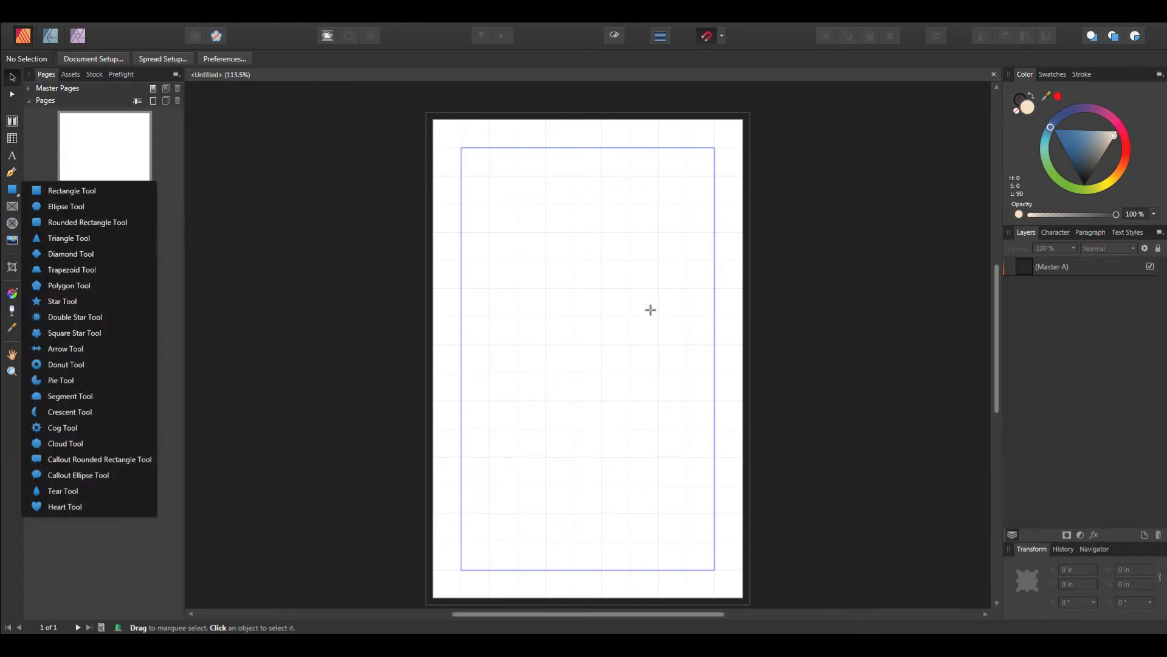
click(71, 253)
drag(510, 251, 704, 447)
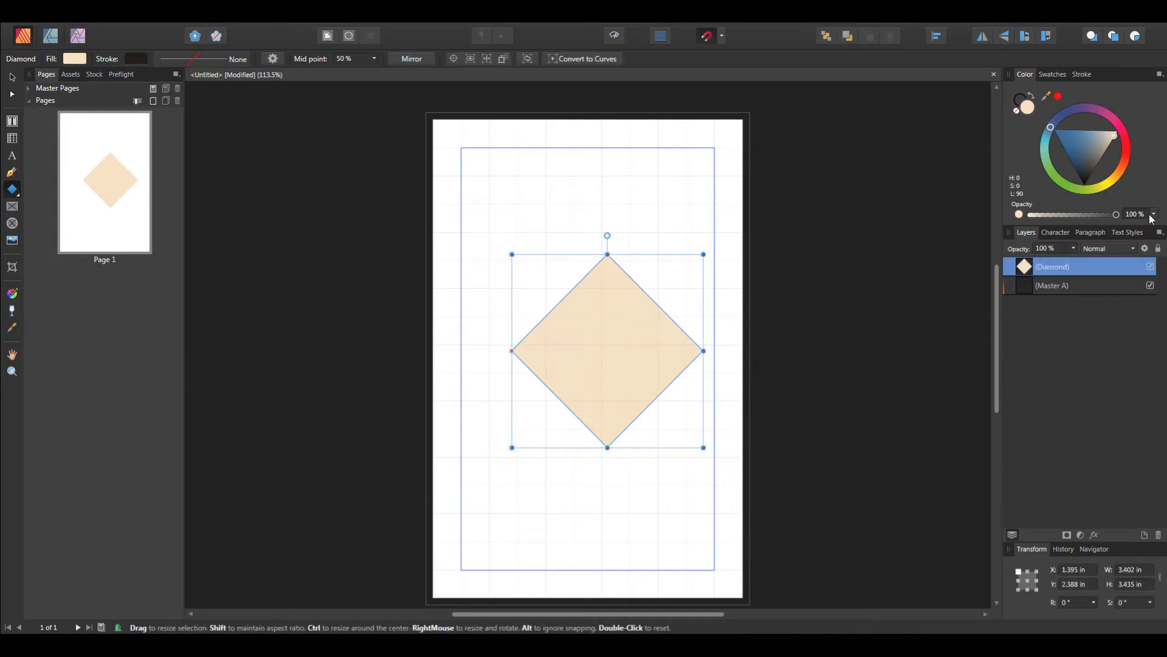
Step: Set the diamond's fill colour to a deep crimson
click(1126, 150)
mouse_move(1126, 163)
mouse_down()
mouse_move(1120, 192)
mouse_move(1020, 167)
mouse_move(1069, 71)
mouse_move(1159, 92)
mouse_move(1152, 121)
mouse_up()
drag(1082, 182, 1093, 137)
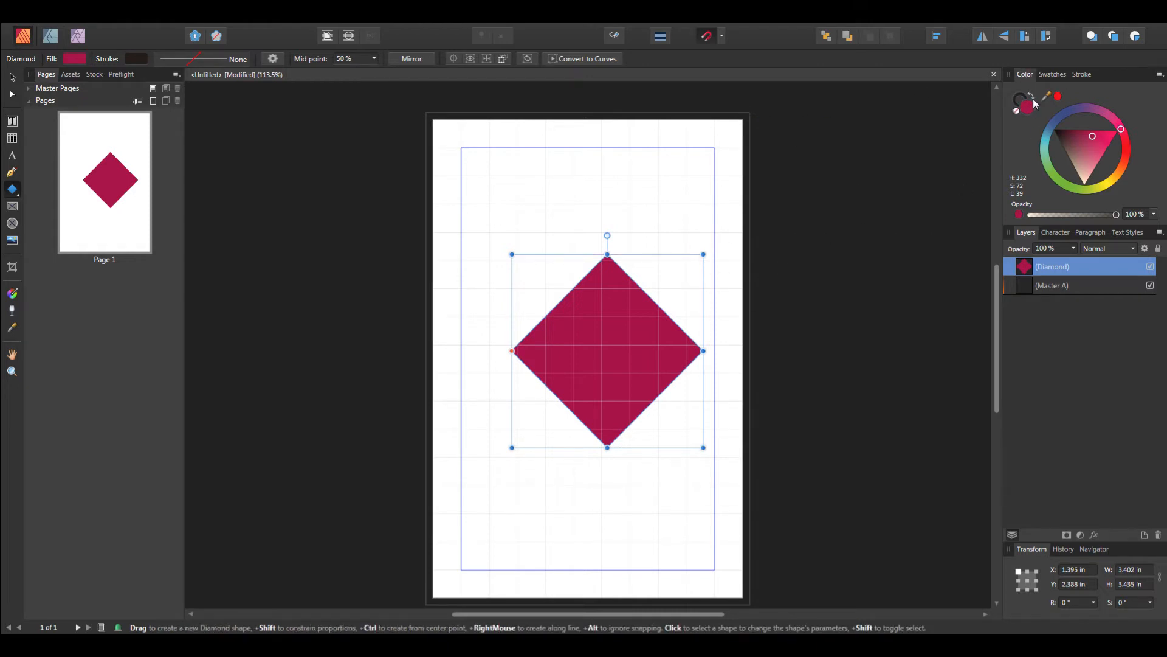
Step: Create an art text line reading Hello above the diamond
click(12, 156)
drag(496, 179, 602, 223)
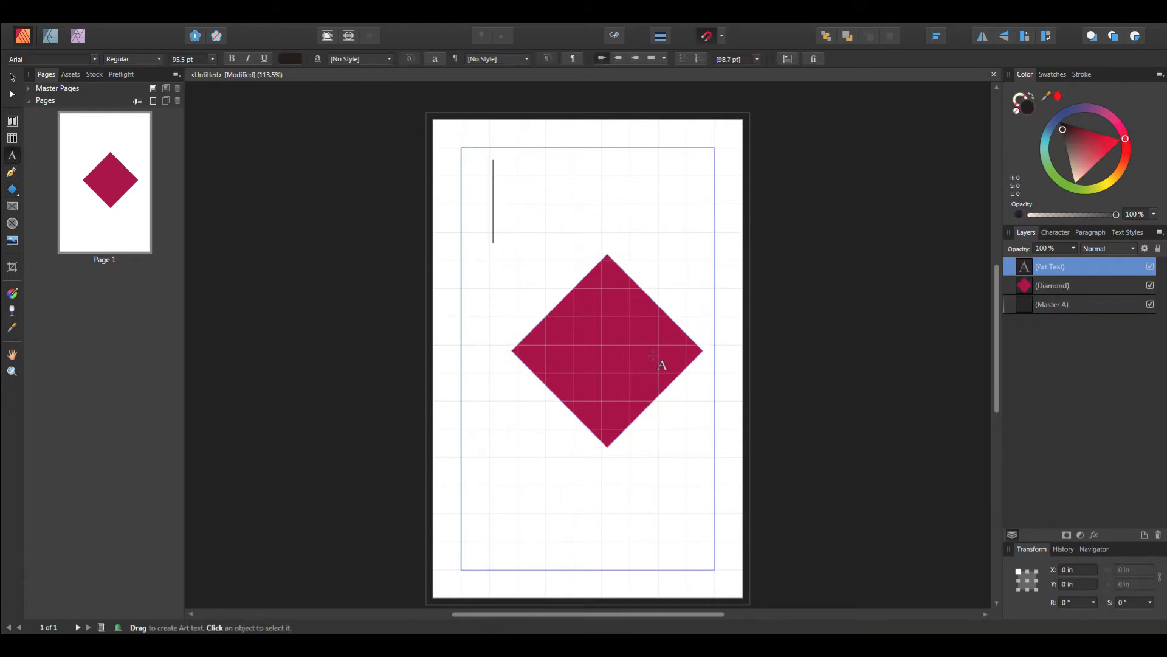
text(Hewllo)
key(BackSpace)
key(BackSpace)
key(BackSpace)
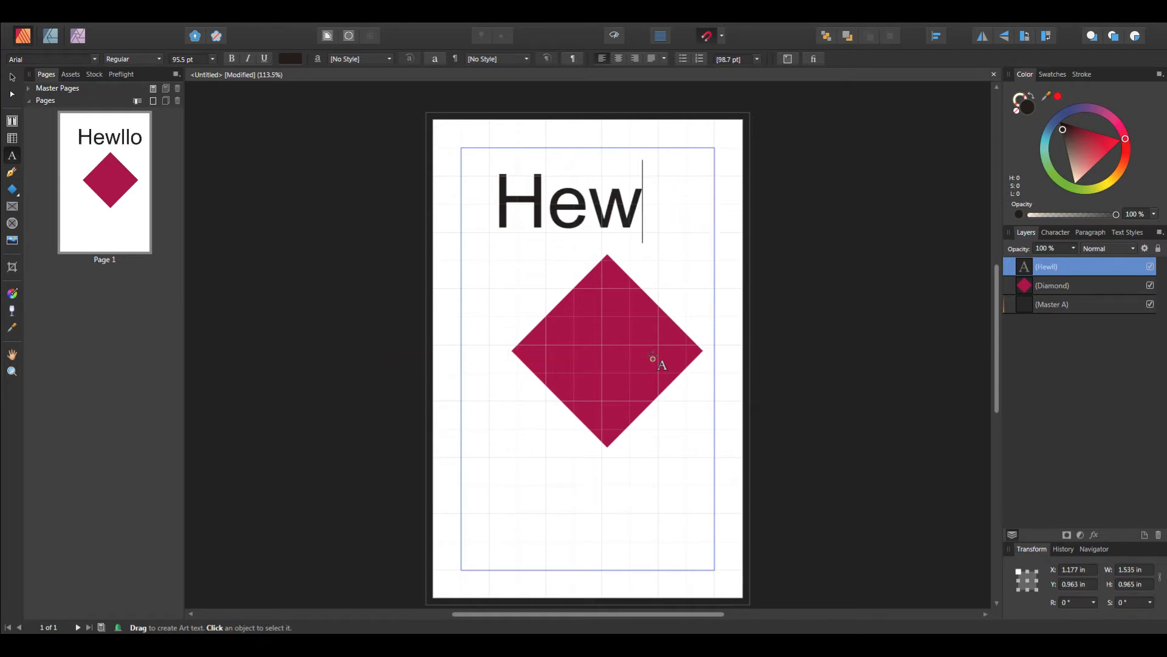
key(BackSpace)
text(llo)
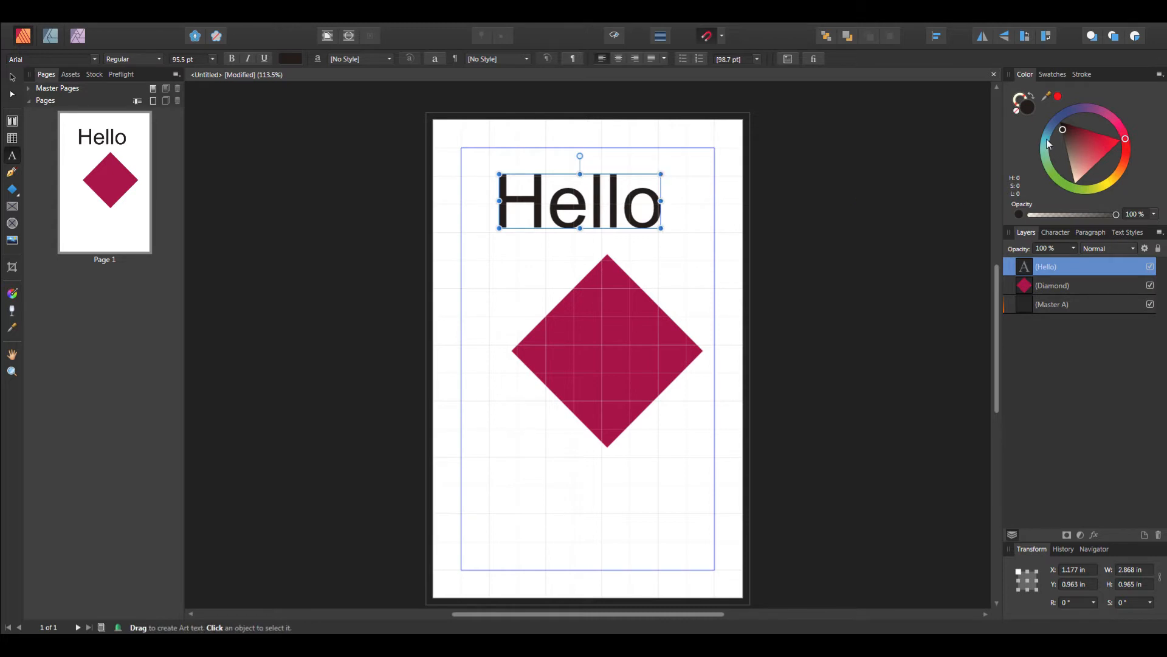
Step: Colour the Hello text a pinkish red
mouse_move(1065, 130)
mouse_down()
mouse_move(1122, 145)
mouse_move(1079, 153)
mouse_move(1085, 171)
mouse_move(1110, 150)
mouse_up()
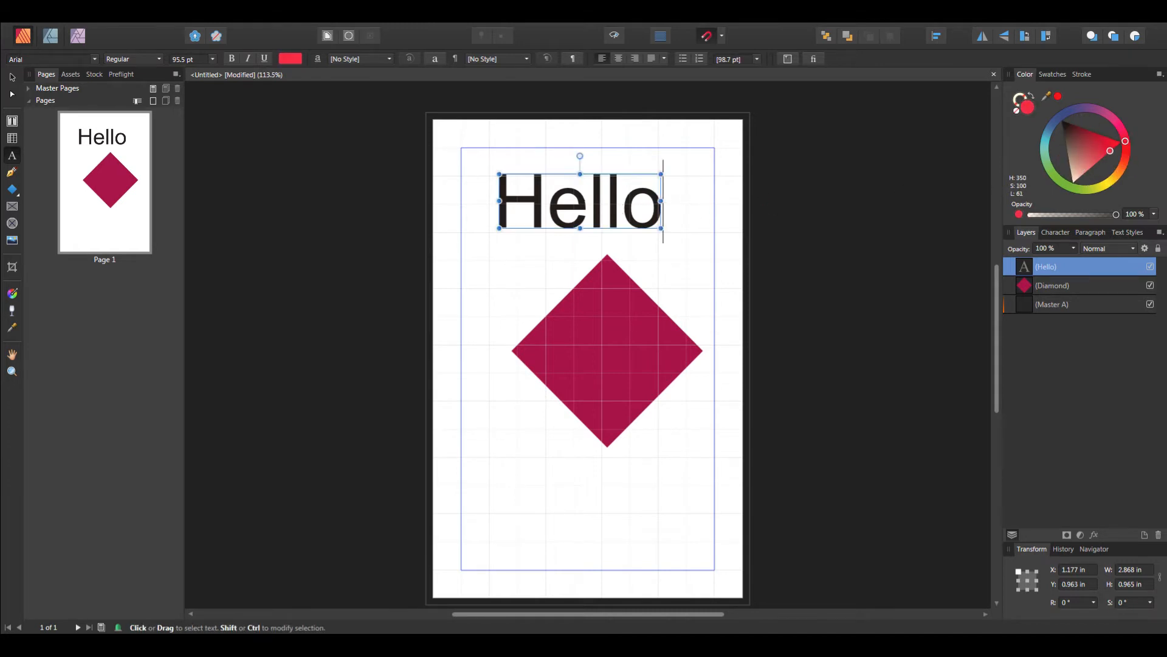
drag(493, 201, 675, 201)
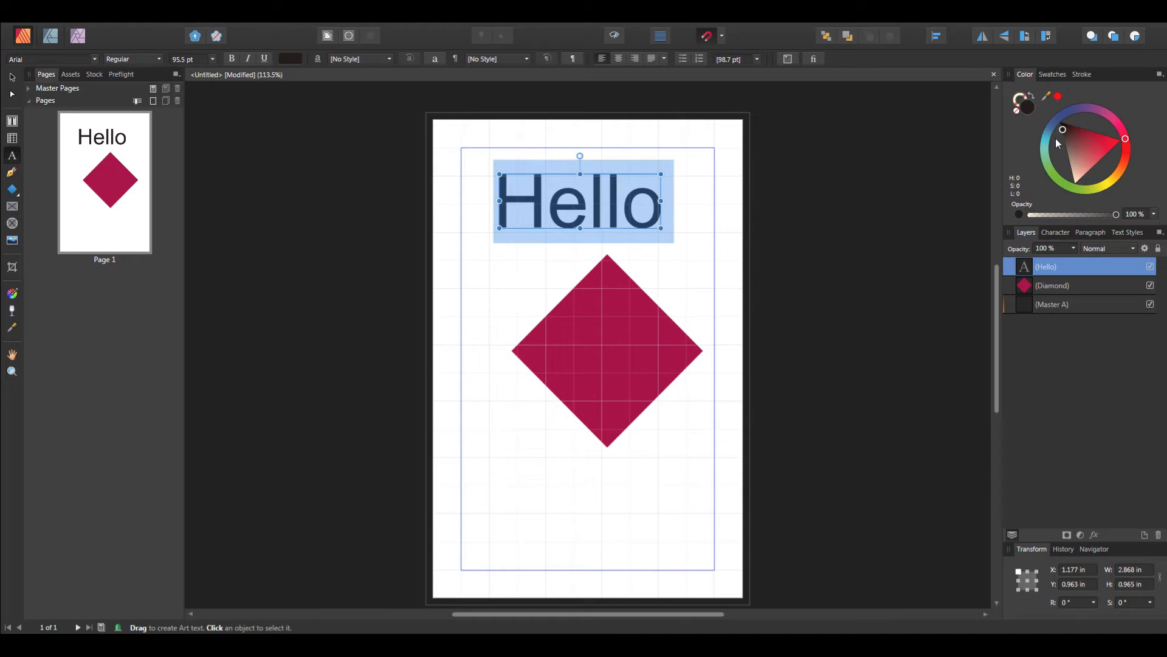
drag(1063, 135, 1098, 156)
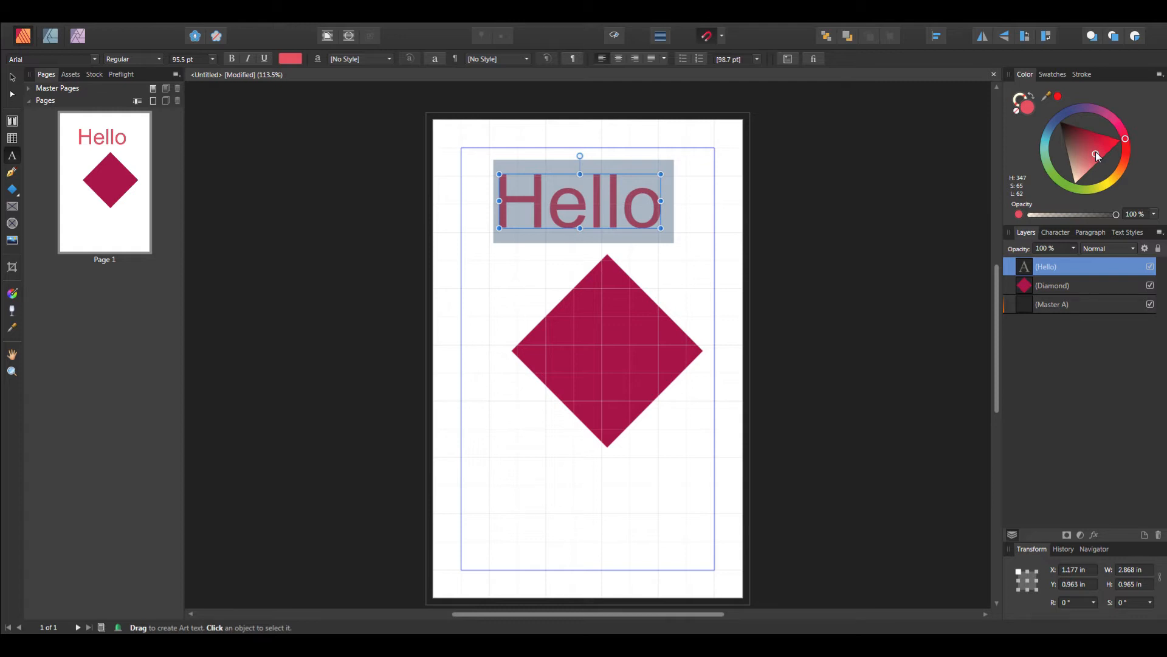
click(604, 189)
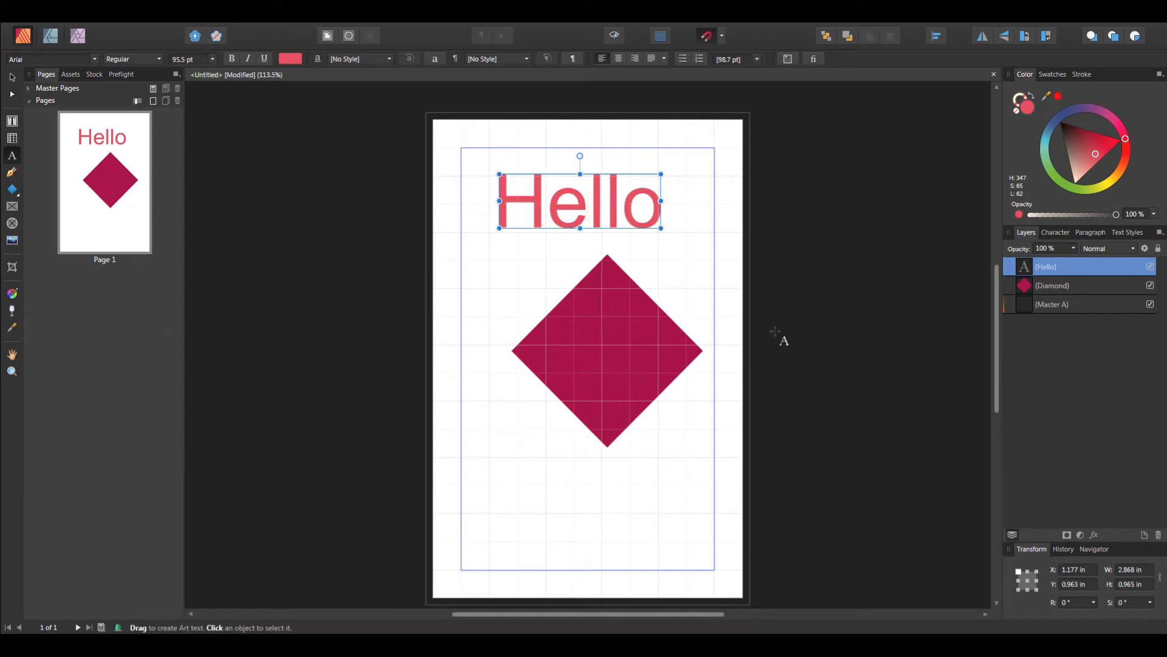
Step: Add 20 pages after page 1 and undo the page addition
scroll(660, 444, down, 7)
scroll(657, 445, up, 6)
scroll(658, 445, up, 1)
click(153, 100)
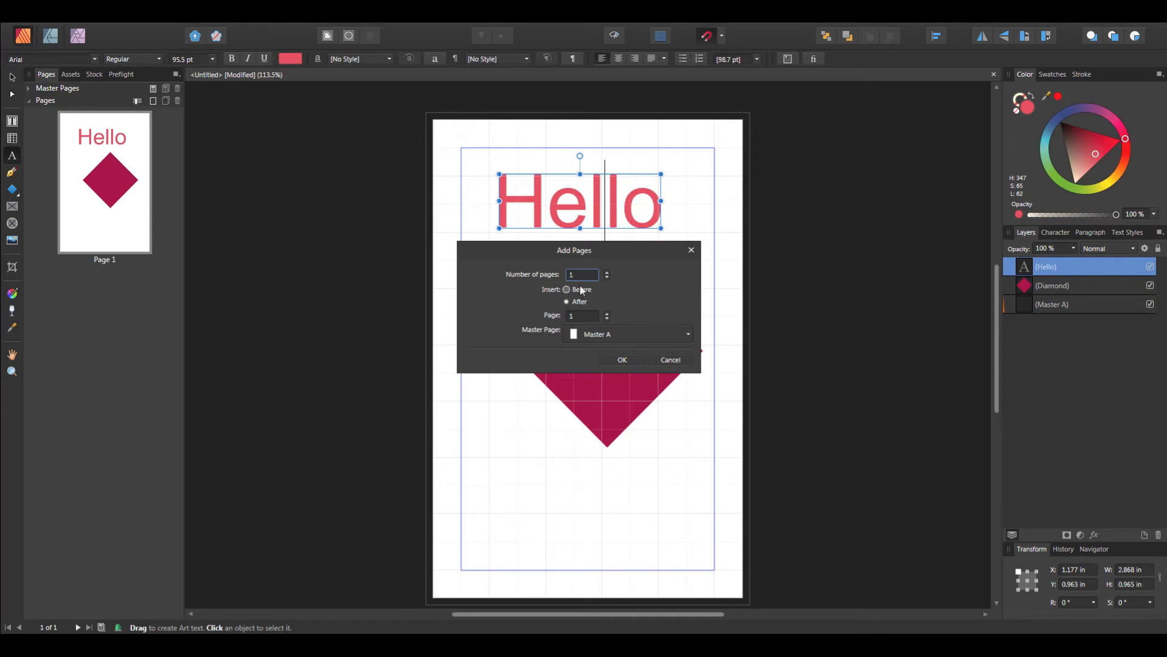
drag(579, 316, 559, 319)
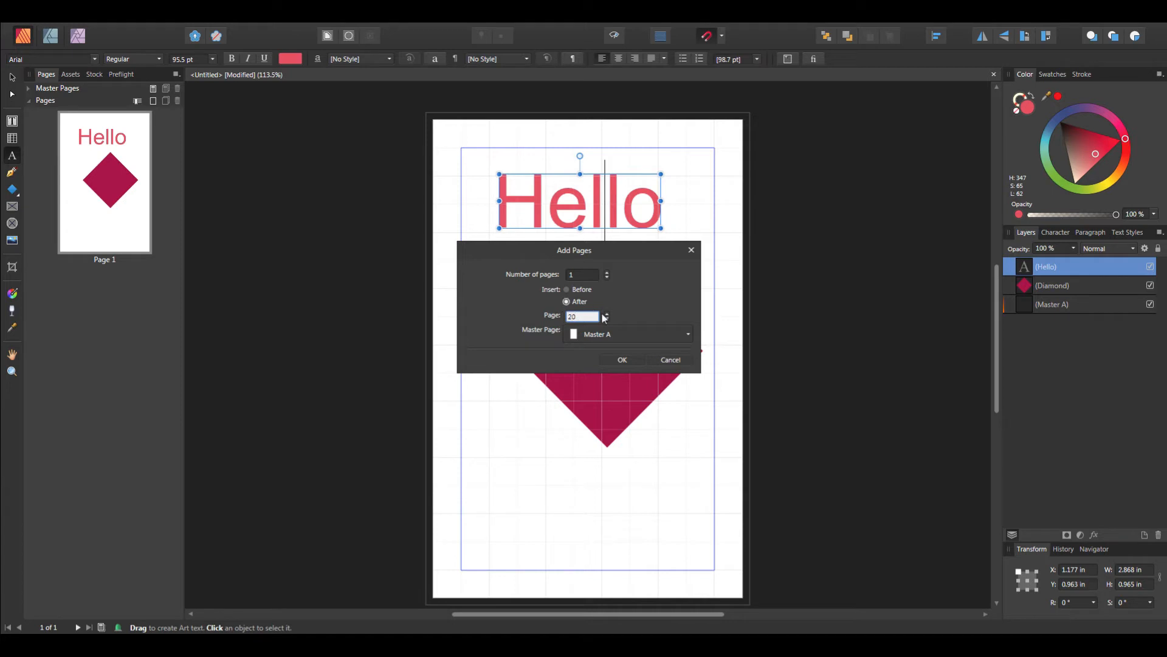
drag(581, 273, 398, 201)
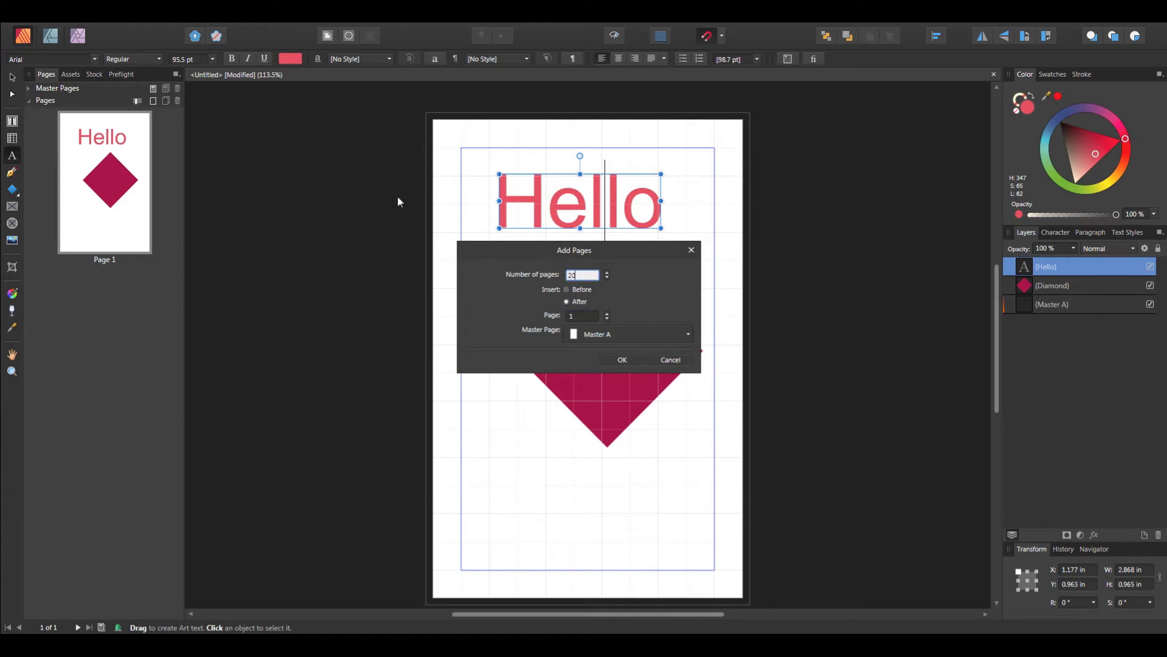
click(623, 360)
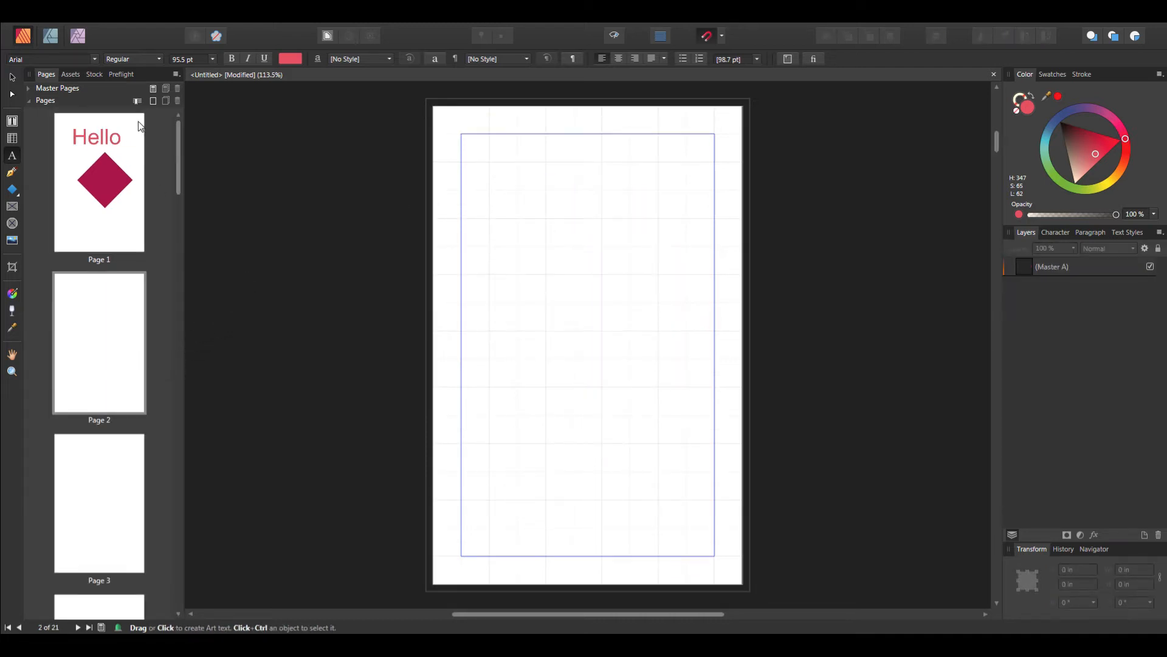
click(72, 21)
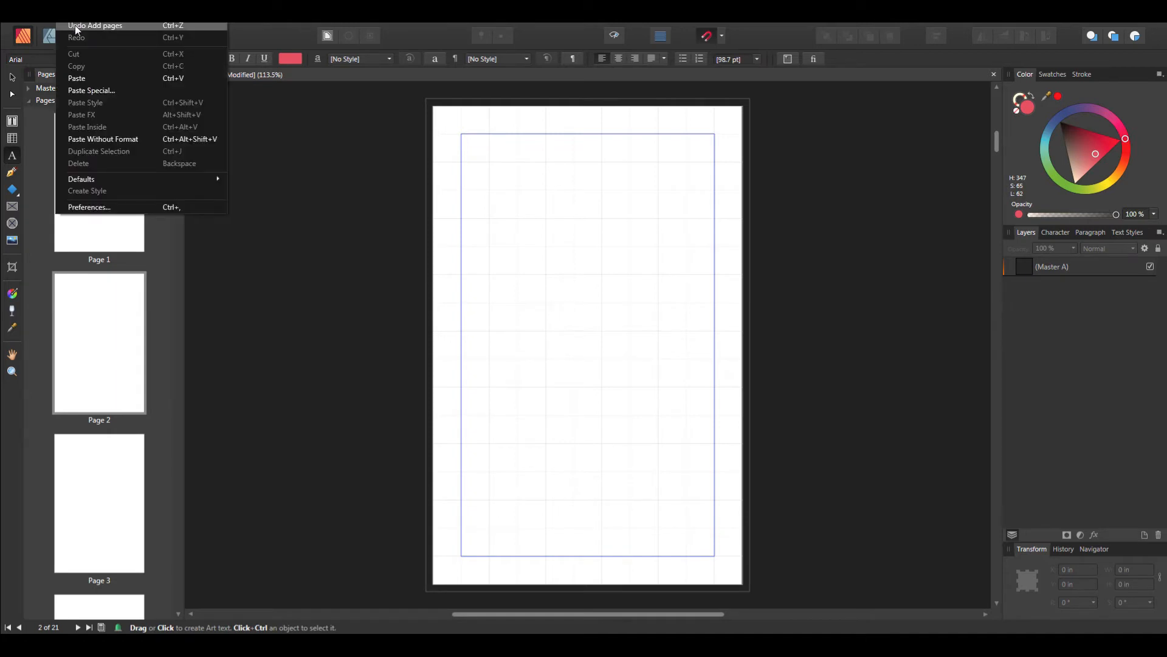
click(73, 27)
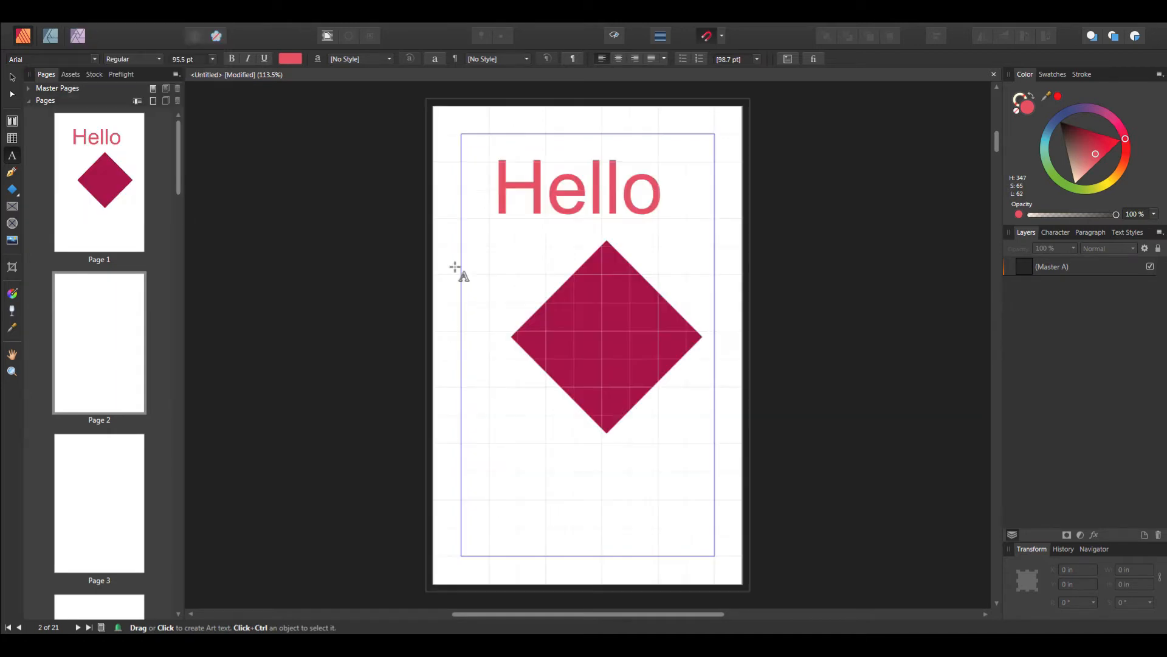
click(153, 100)
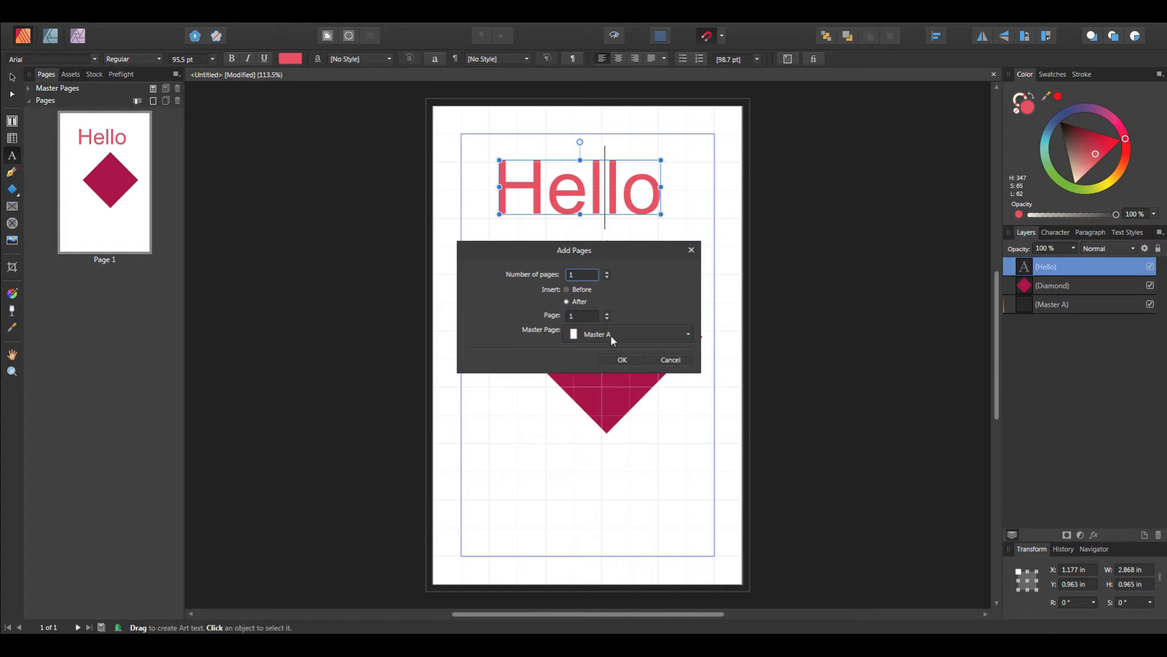
click(686, 335)
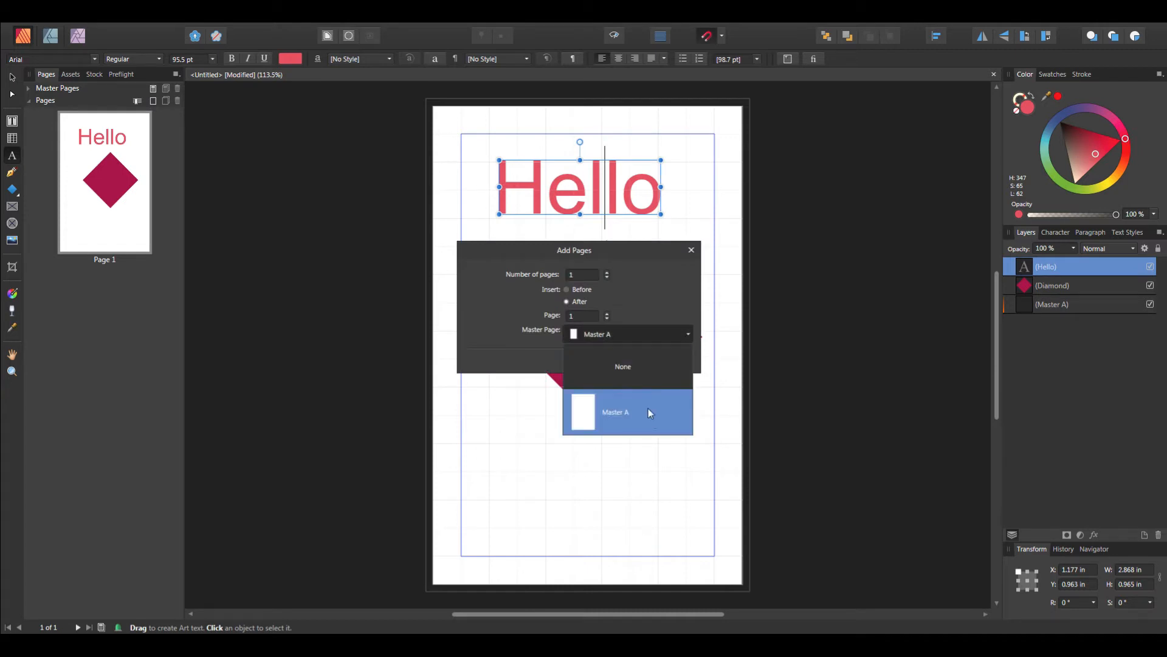
click(642, 367)
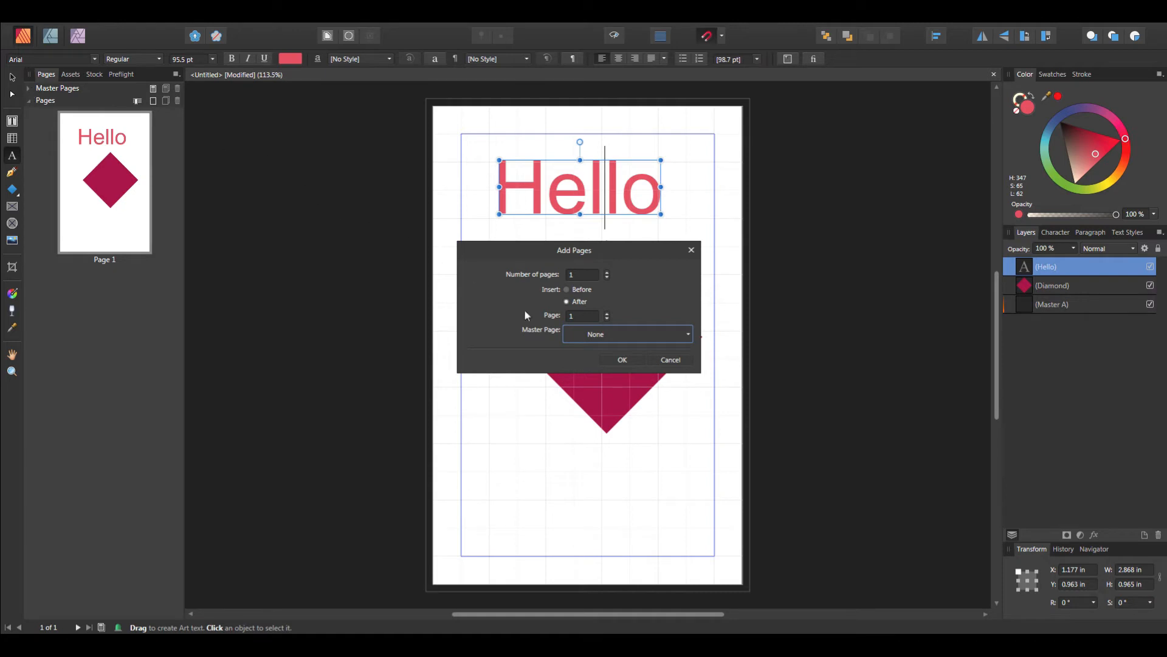
click(671, 360)
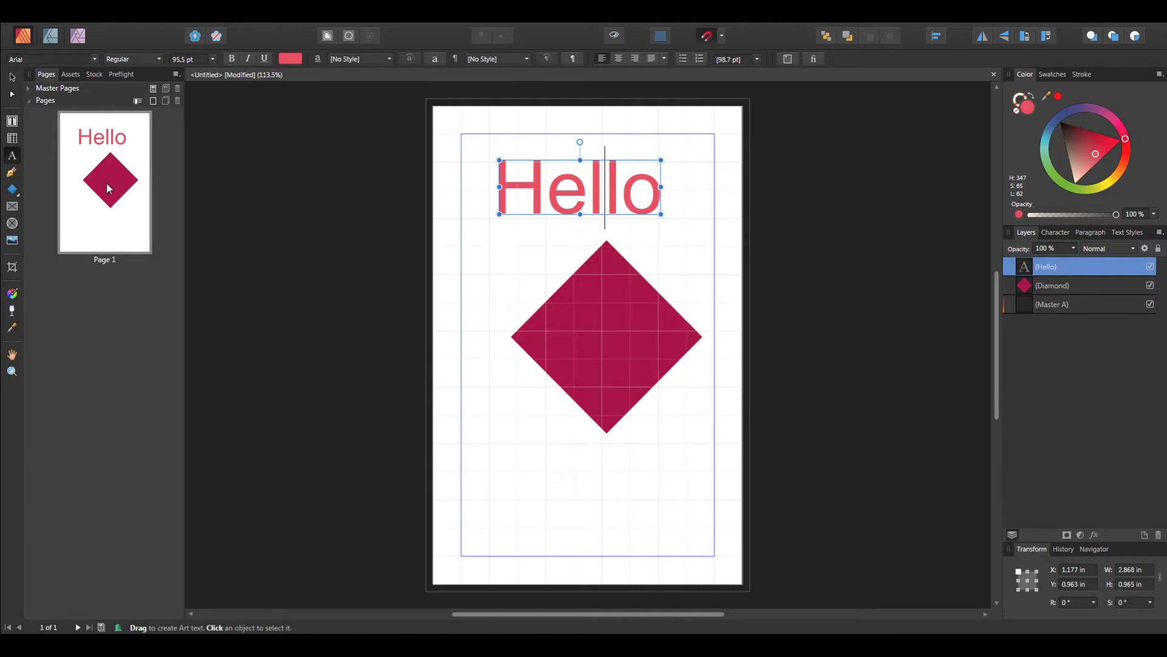
Step: Expand the Master Pages section of the Pages panel
click(28, 88)
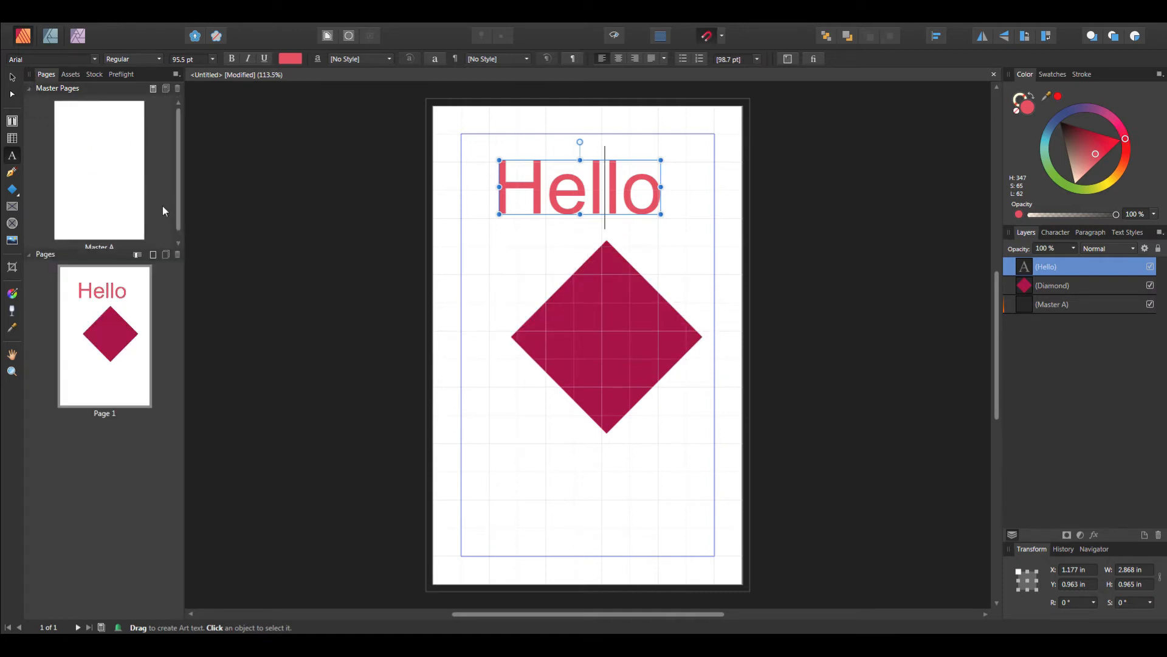
mouse_move(177, 204)
mouse_down()
mouse_move(188, 221)
mouse_move(173, 206)
mouse_up()
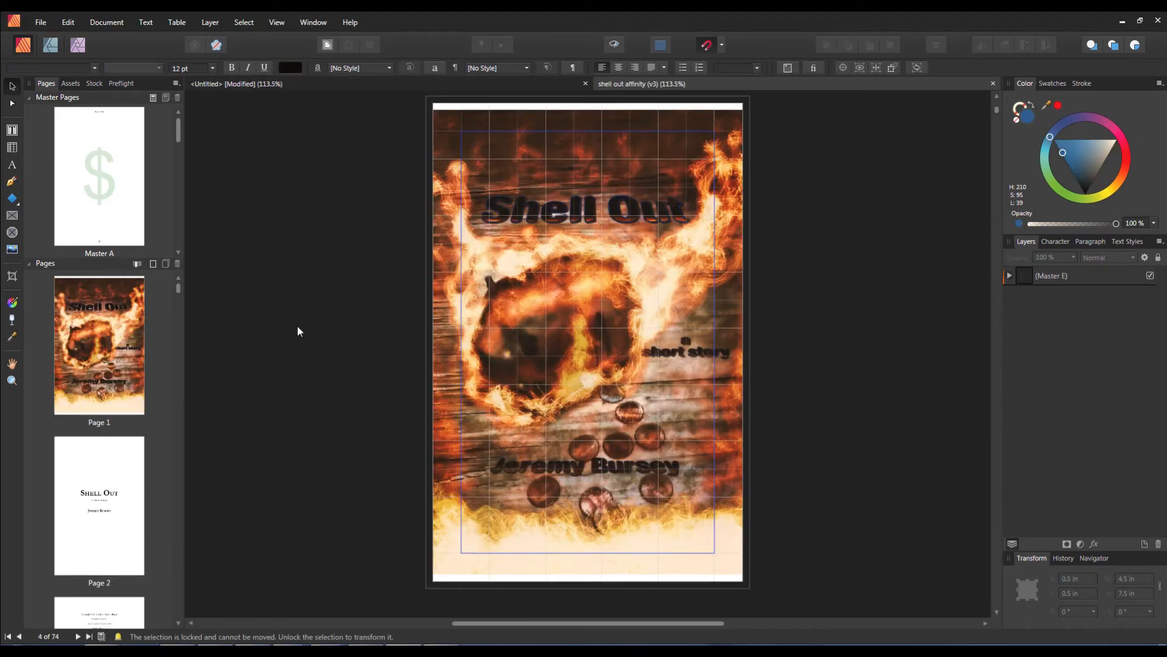
Step: Scroll through the pages of the Shell Out book document to examine its layout
scroll(740, 459, down, 10)
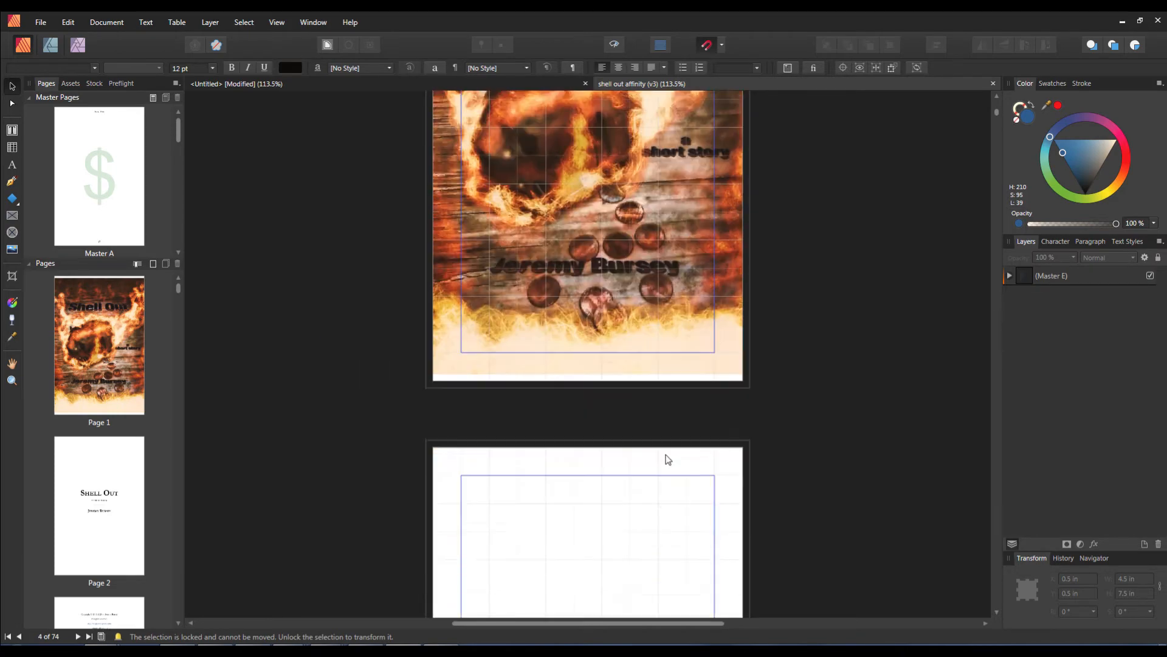
scroll(629, 438, down, 12)
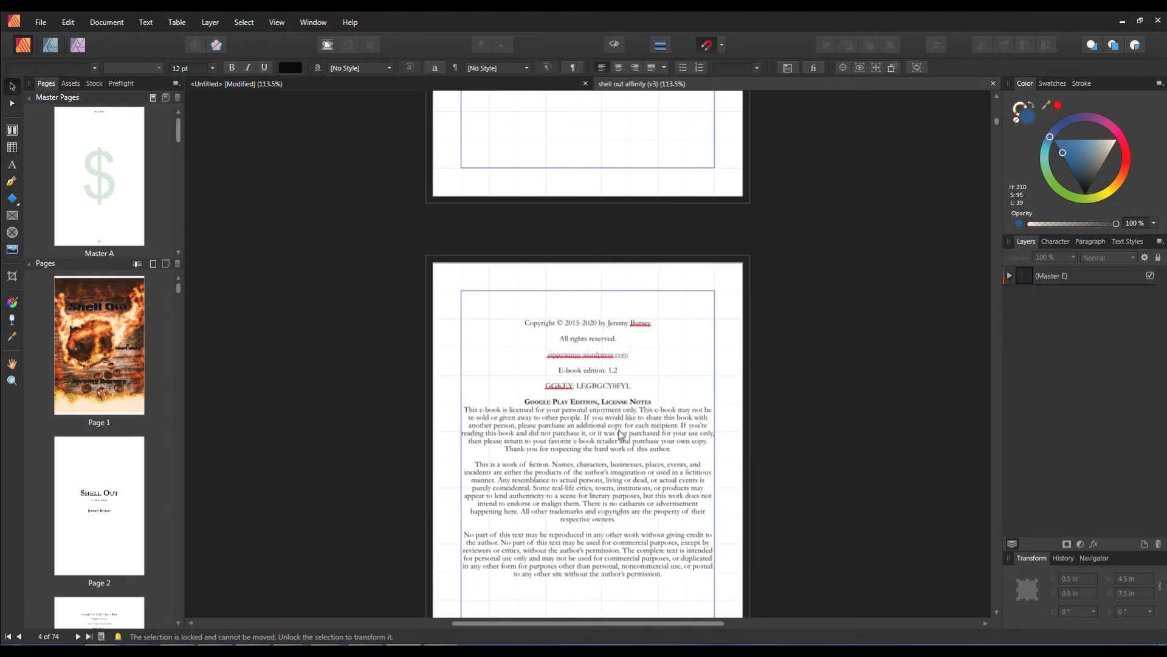
scroll(605, 417, down, 10)
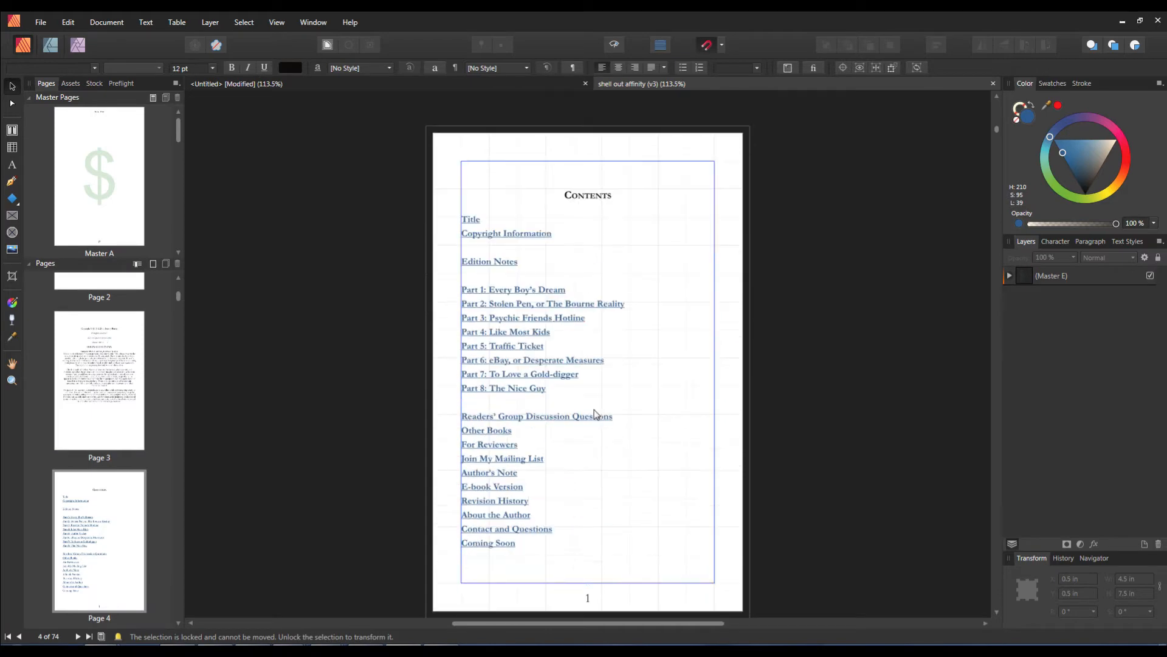
scroll(575, 392, down, 8)
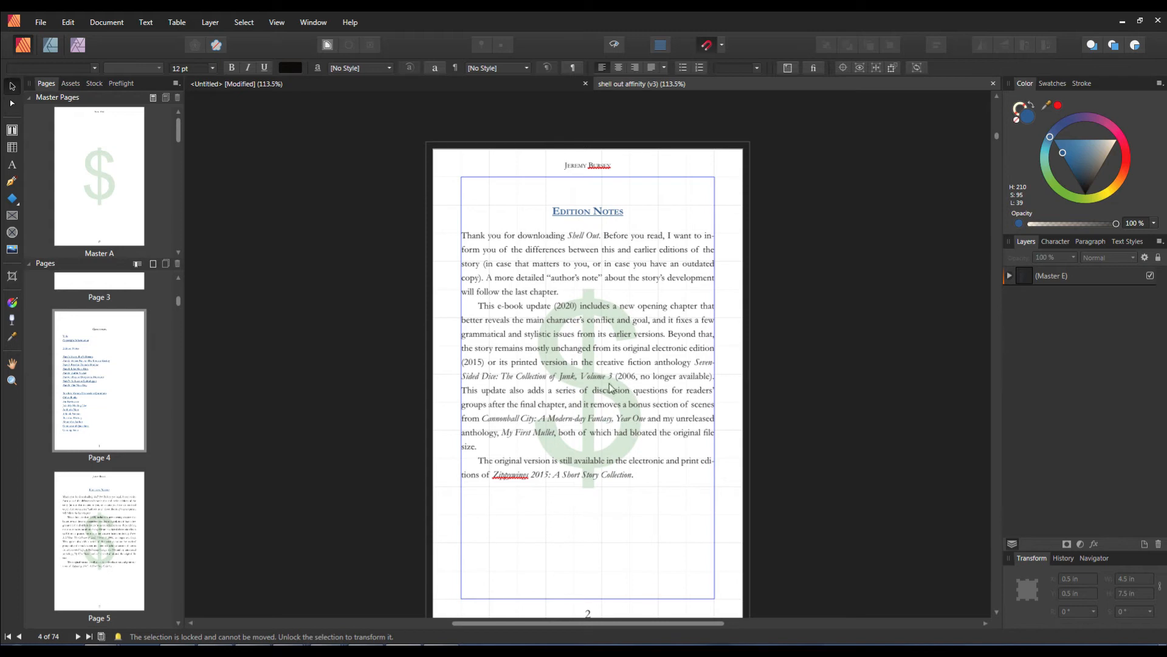
scroll(599, 404, down, 1)
scroll(600, 403, down, 1)
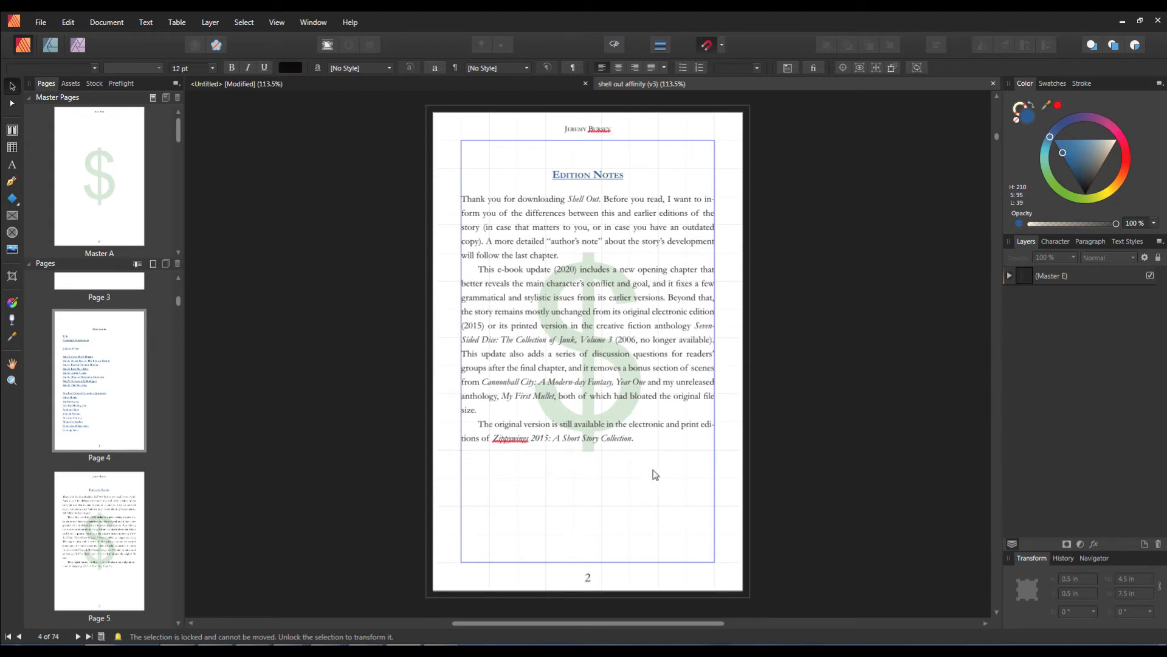
scroll(571, 445, down, 1)
scroll(553, 440, down, 5)
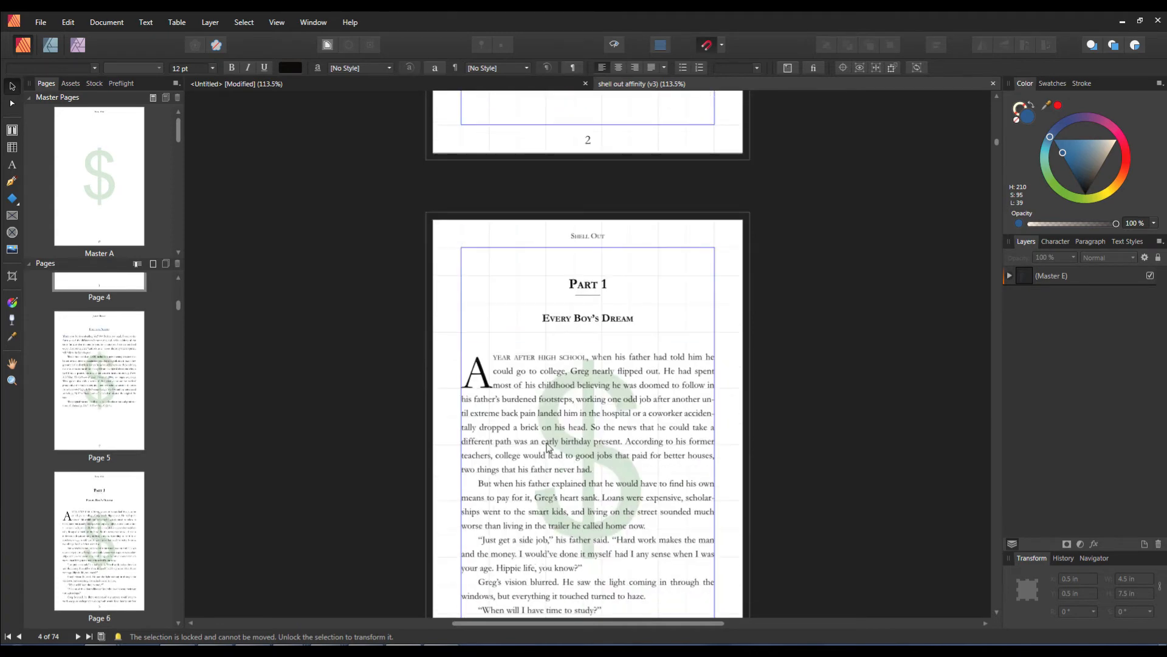
scroll(539, 466, down, 5)
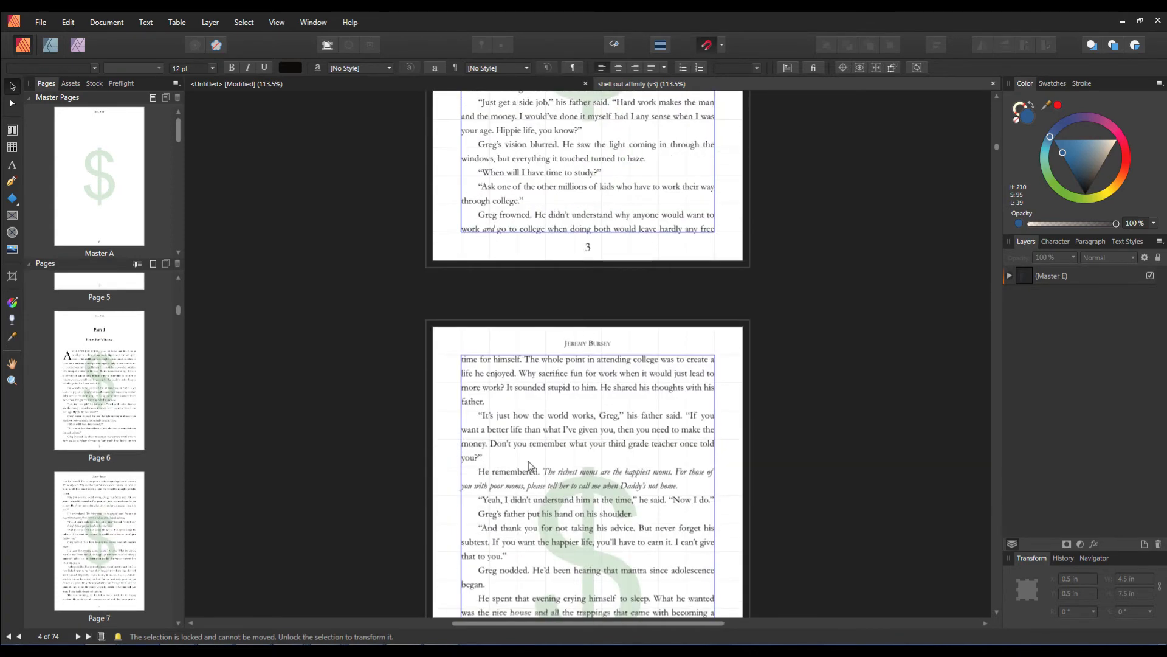
scroll(518, 456, down, 11)
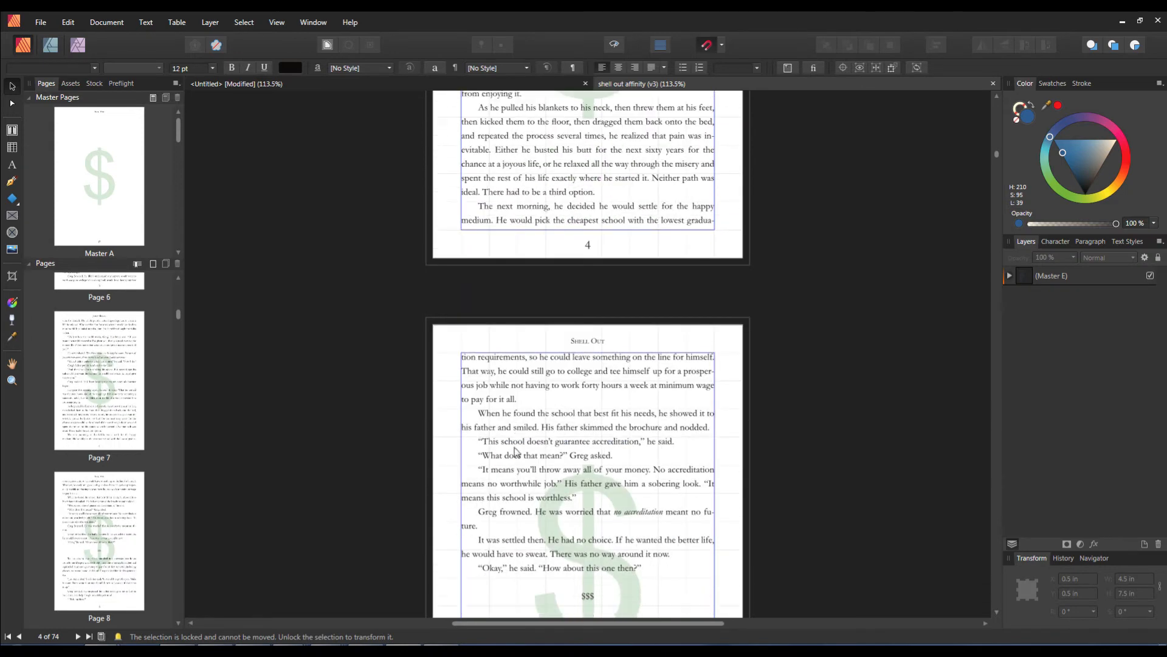
scroll(530, 449, down, 5)
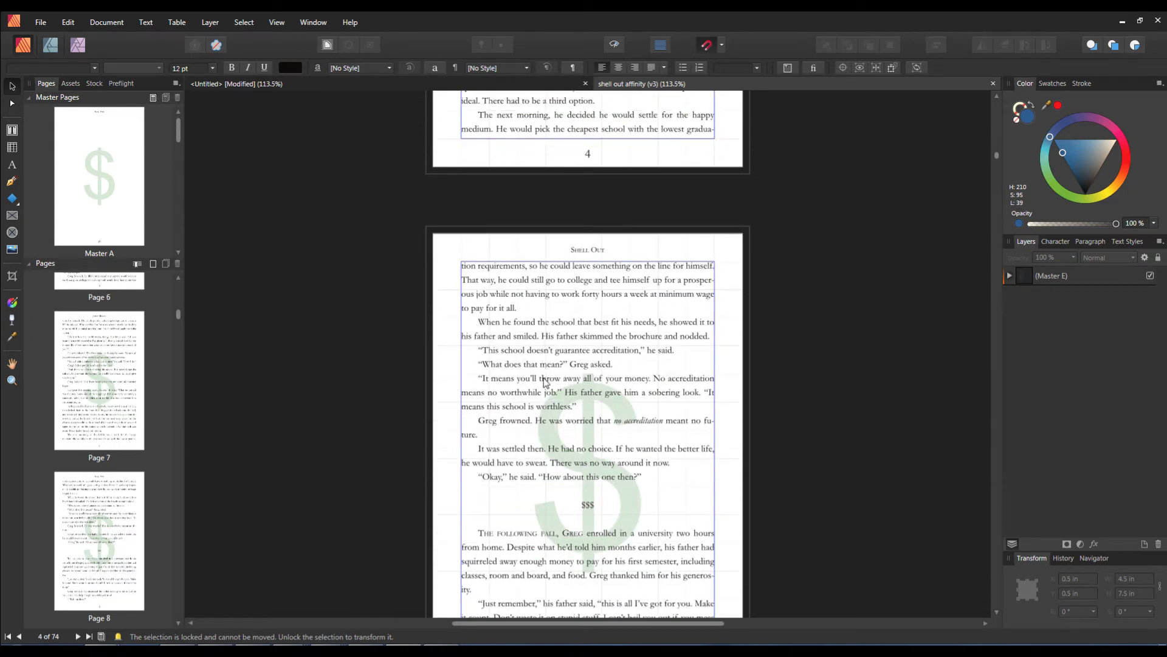
scroll(633, 506, down, 9)
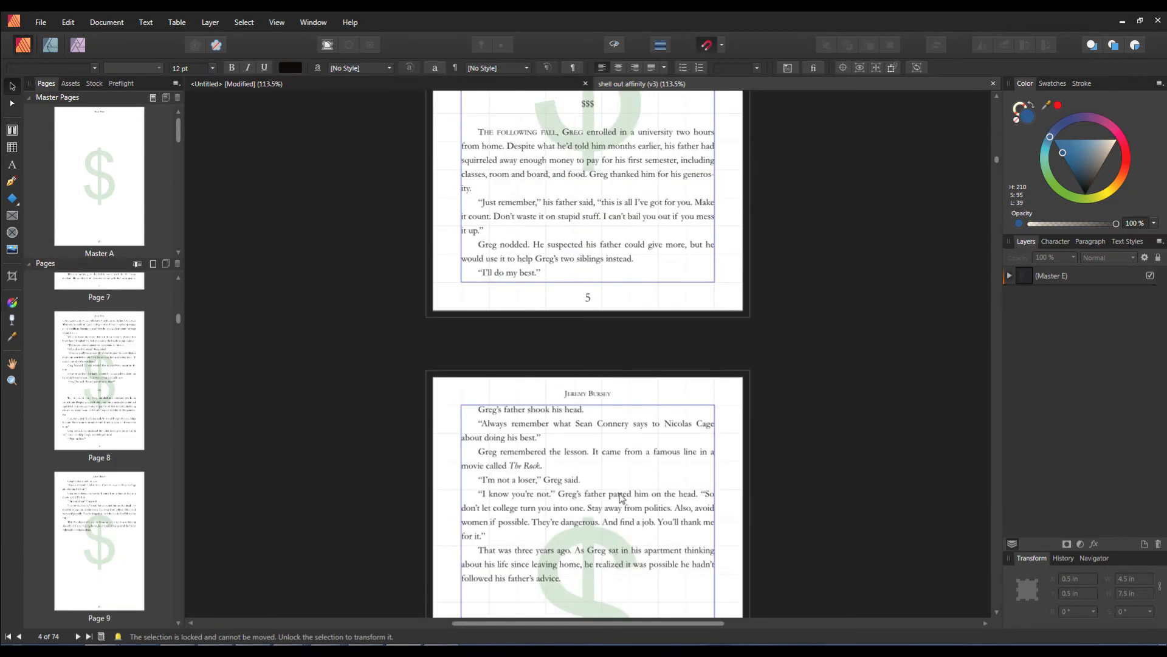
scroll(616, 447, up, 15)
scroll(616, 446, up, 8)
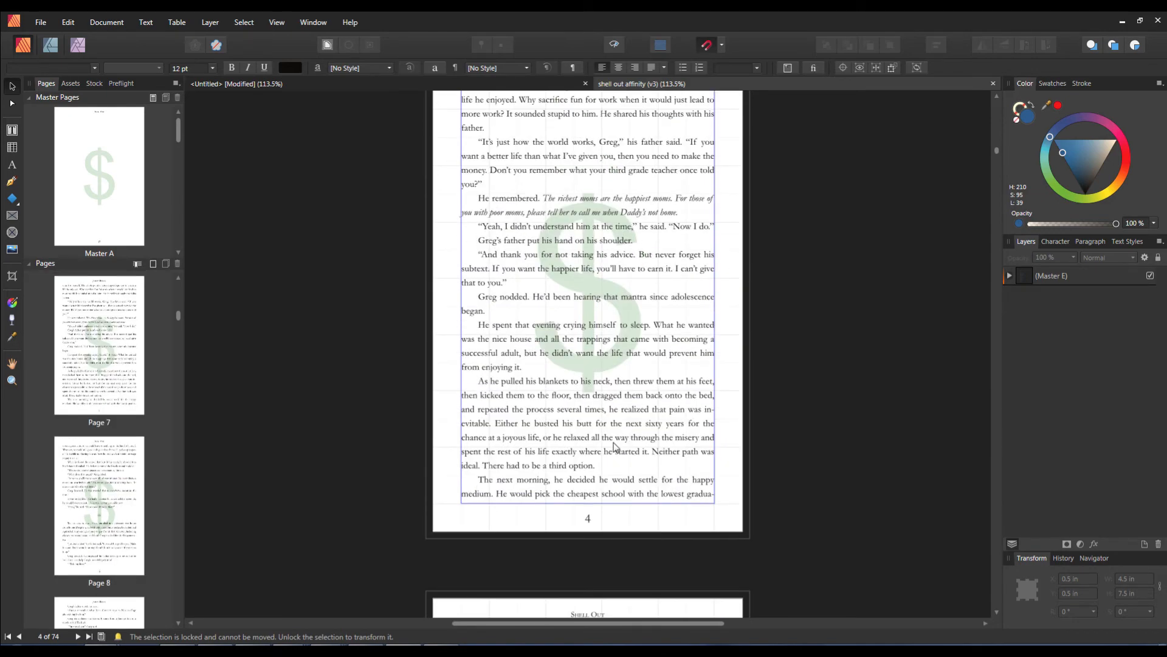
scroll(616, 447, up, 20)
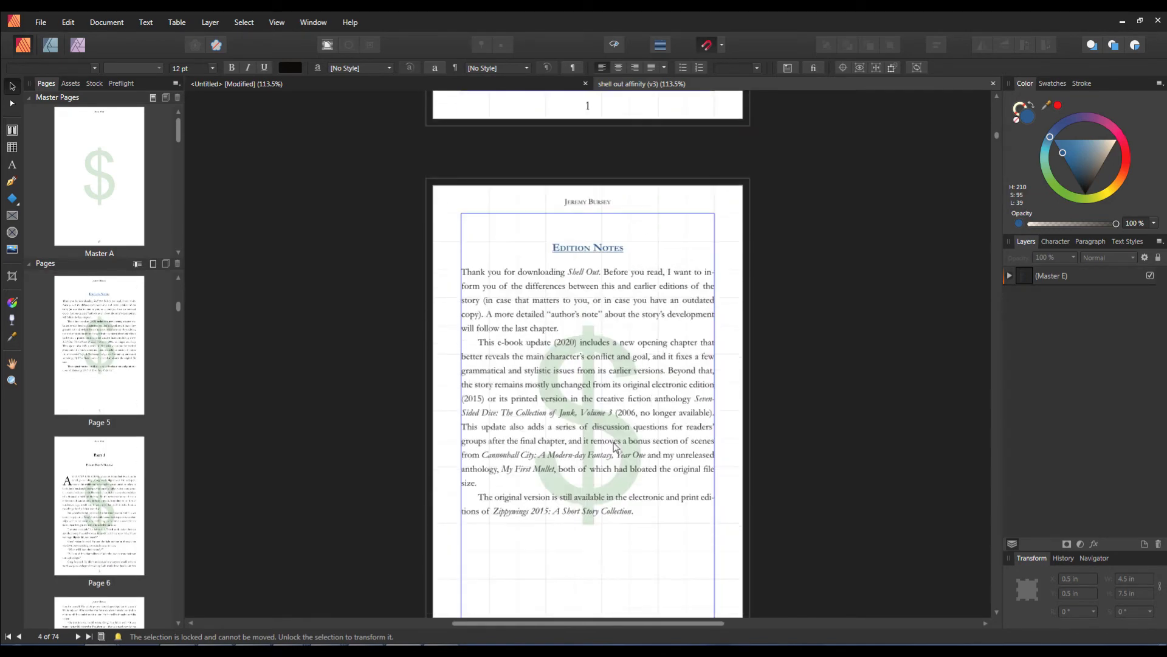
Step: Scroll between the contents and edition notes pages to examine the book's front matter
scroll(616, 447, up, 13)
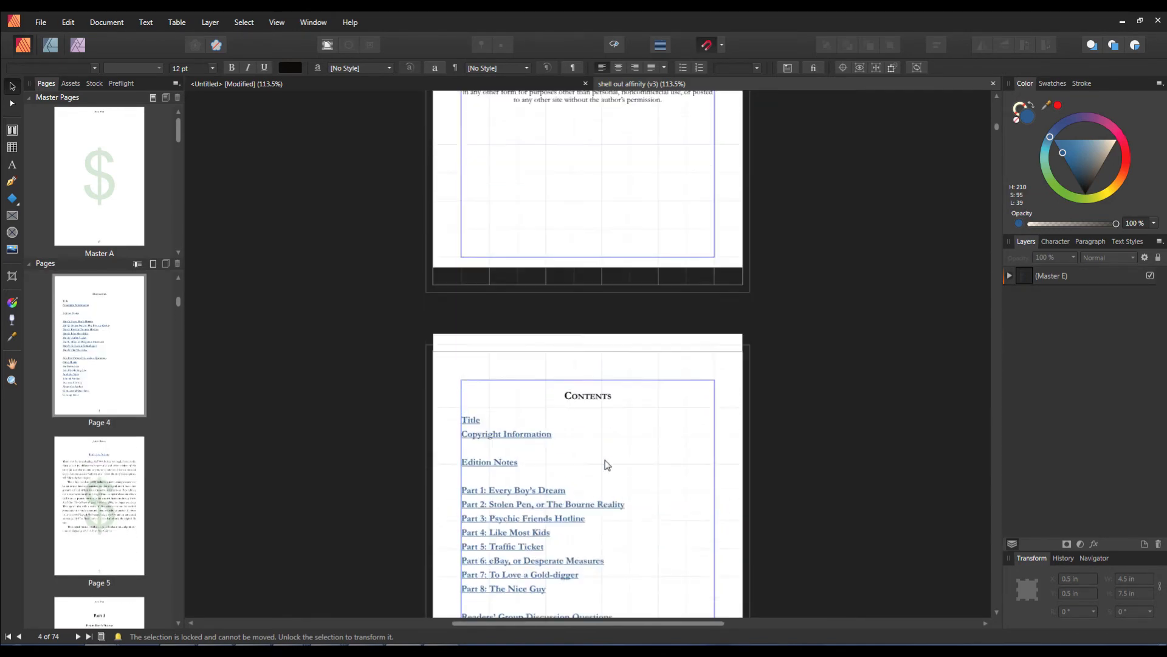
scroll(604, 465, up, 6)
scroll(602, 453, down, 18)
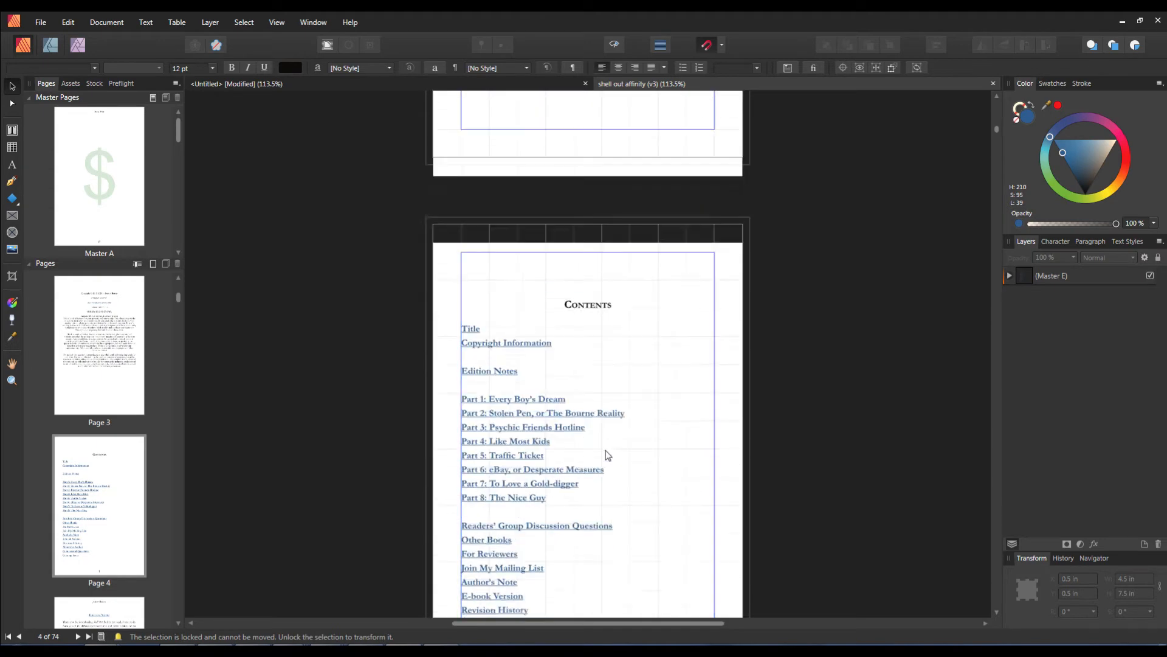
scroll(602, 462, down, 10)
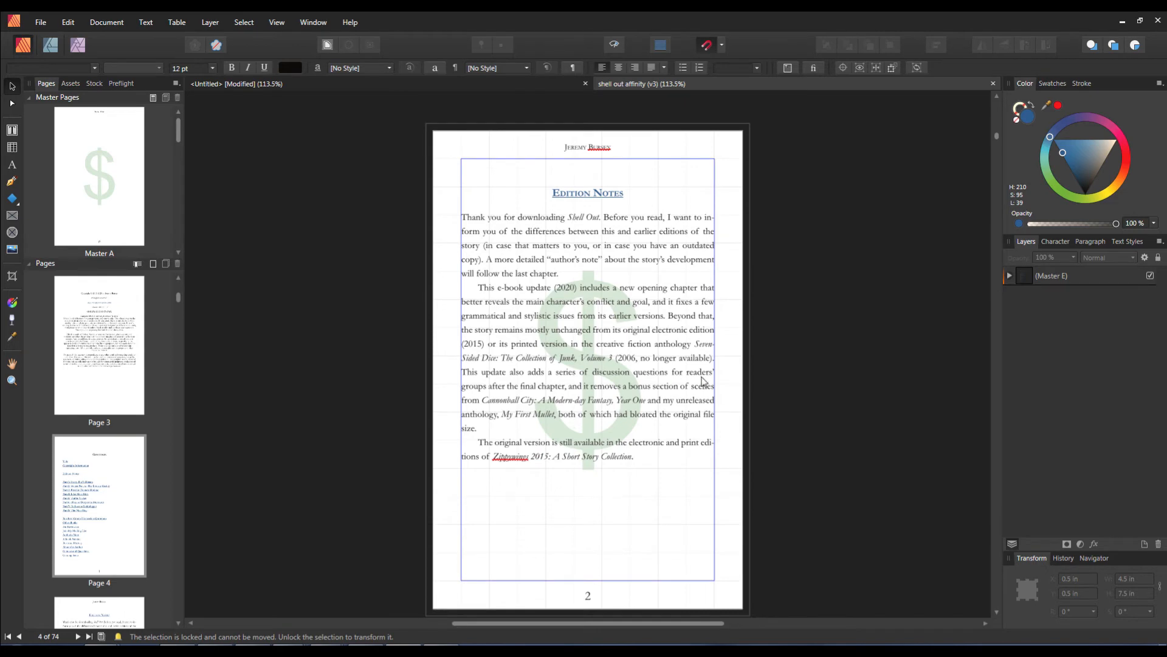
scroll(551, 515, down, 5)
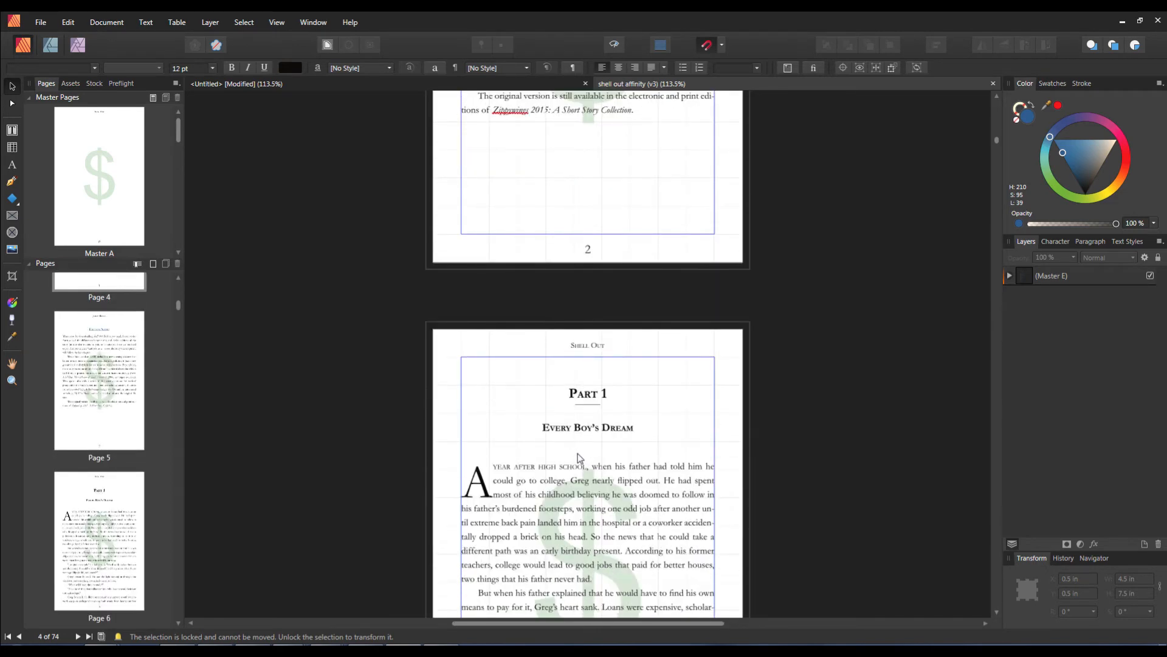
scroll(578, 459, down, 3)
scroll(563, 471, up, 15)
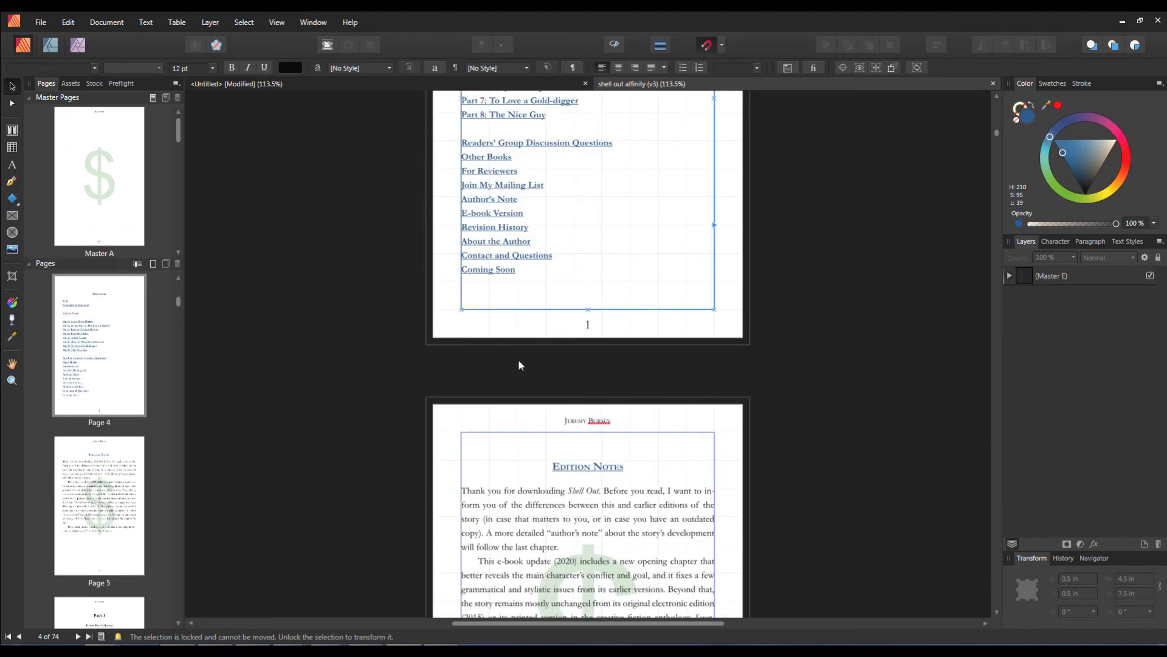
scroll(529, 426, up, 2)
Step: Open master pages A, B, D and E in turn to inspect their layouts
drag(177, 126, 188, 118)
scroll(566, 450, down, 2)
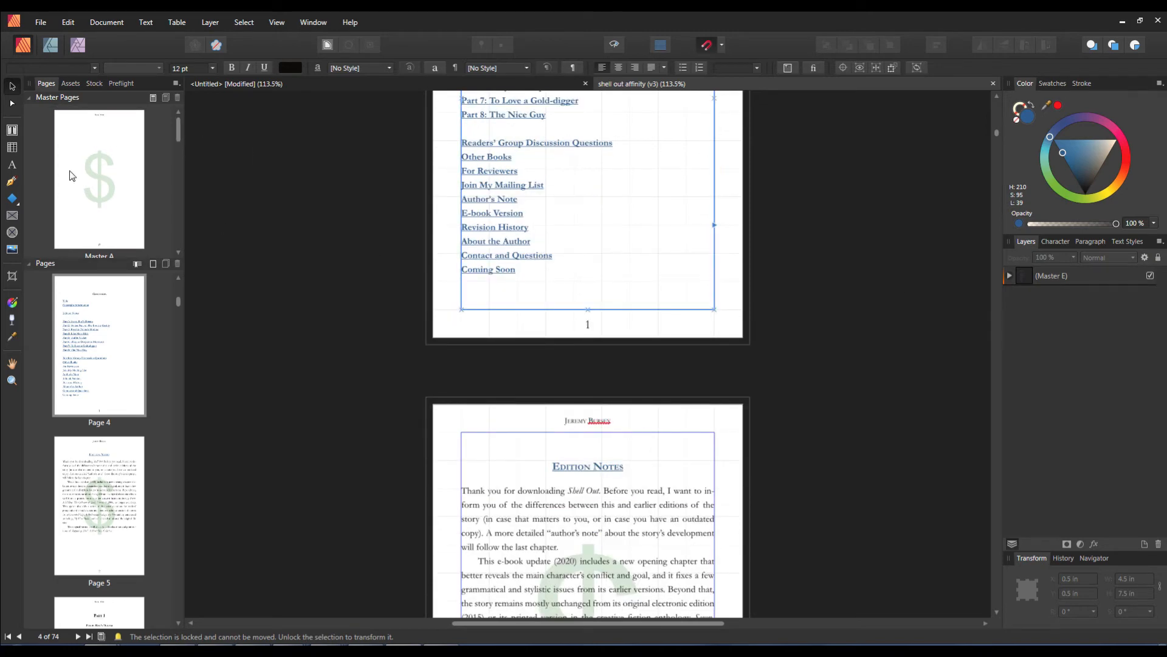
mouse_move(180, 129)
mouse_down()
mouse_move(171, 246)
mouse_move(177, 111)
mouse_up()
click(99, 185)
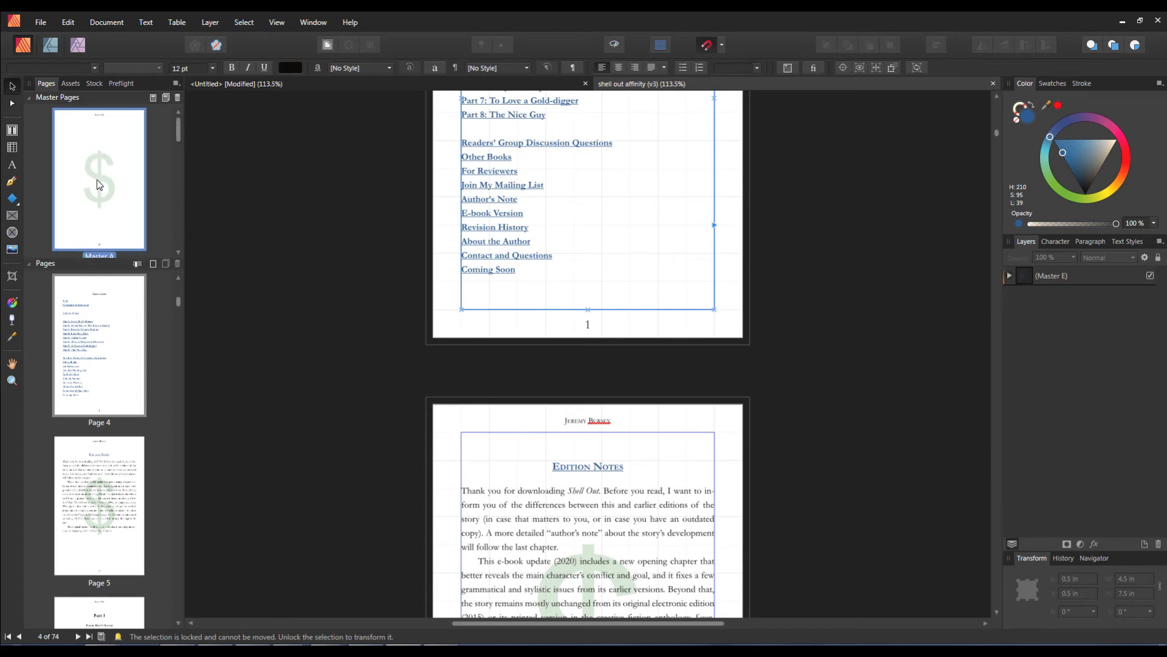
double_click(99, 185)
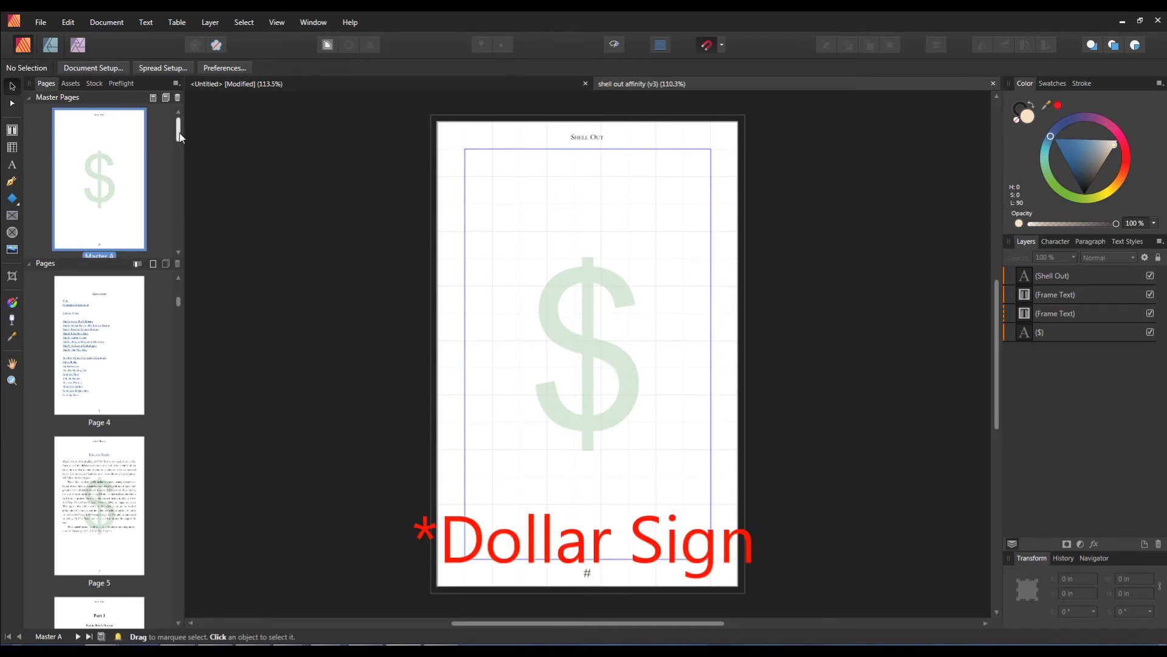
drag(180, 133, 177, 148)
double_click(103, 228)
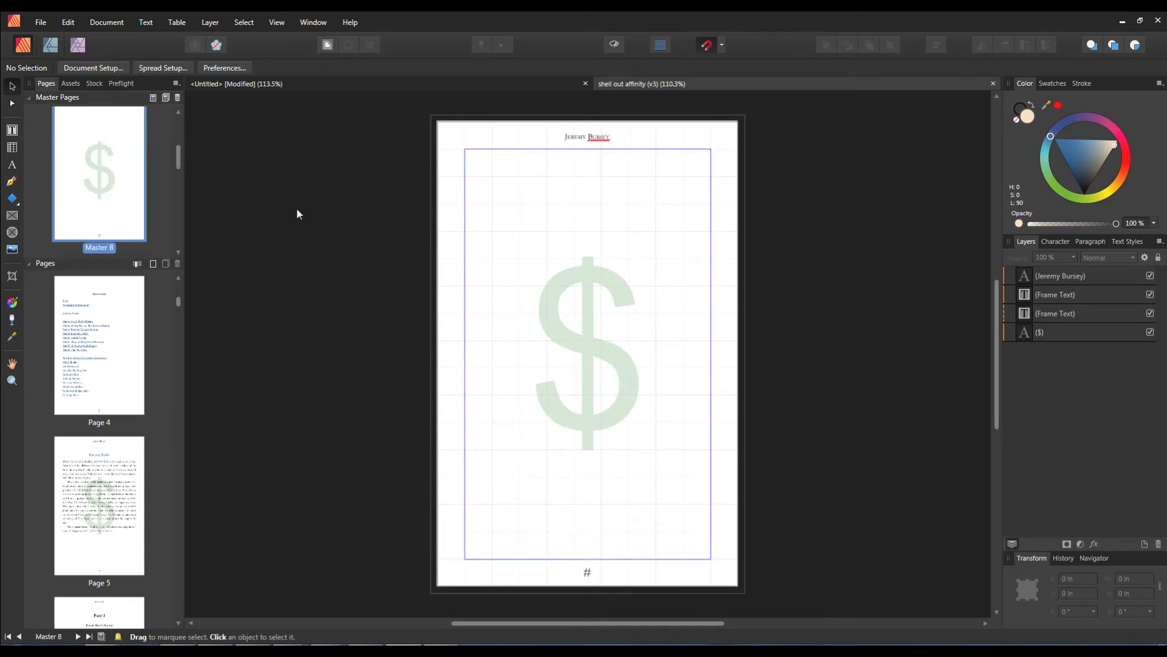
drag(172, 157, 178, 203)
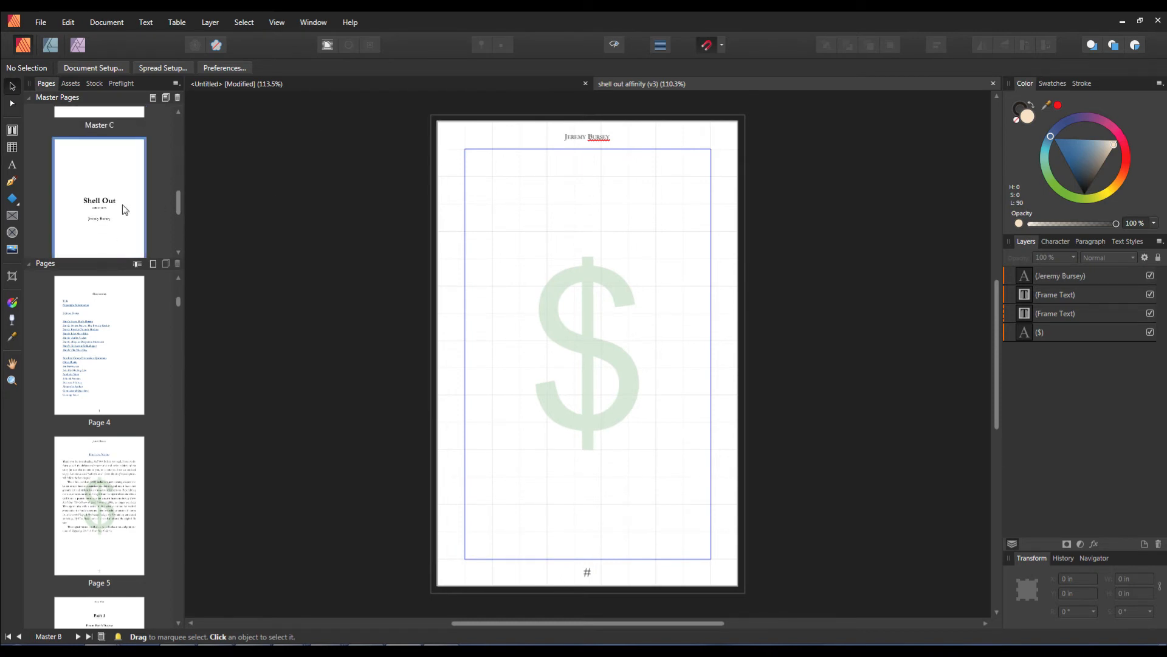
double_click(124, 210)
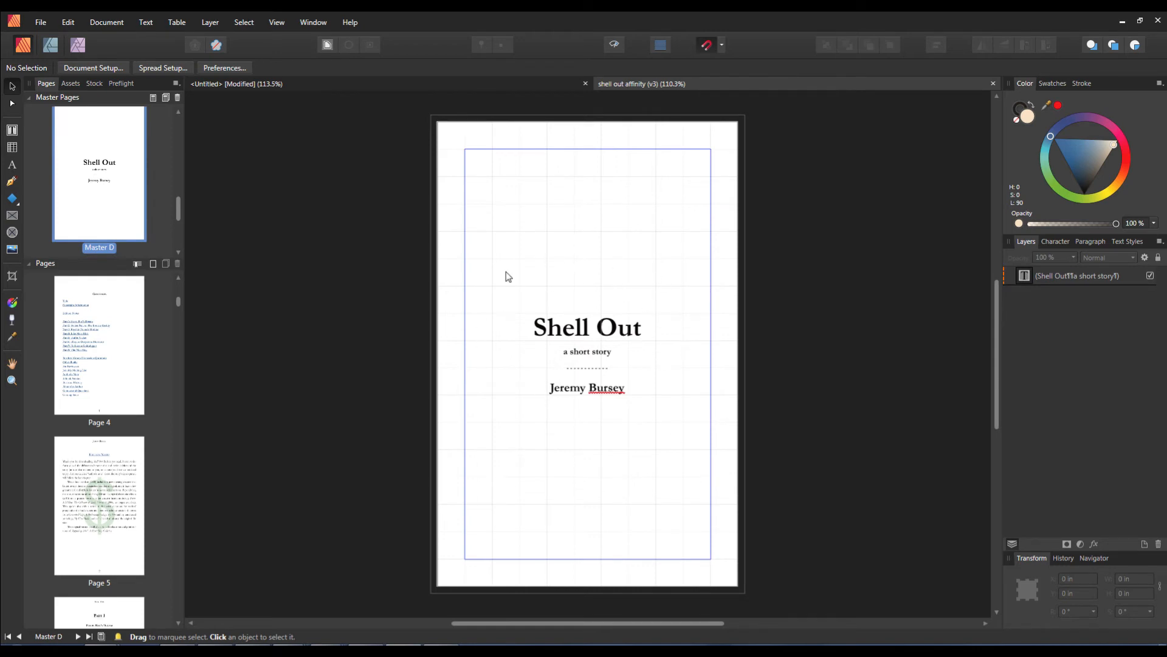
drag(178, 208, 180, 238)
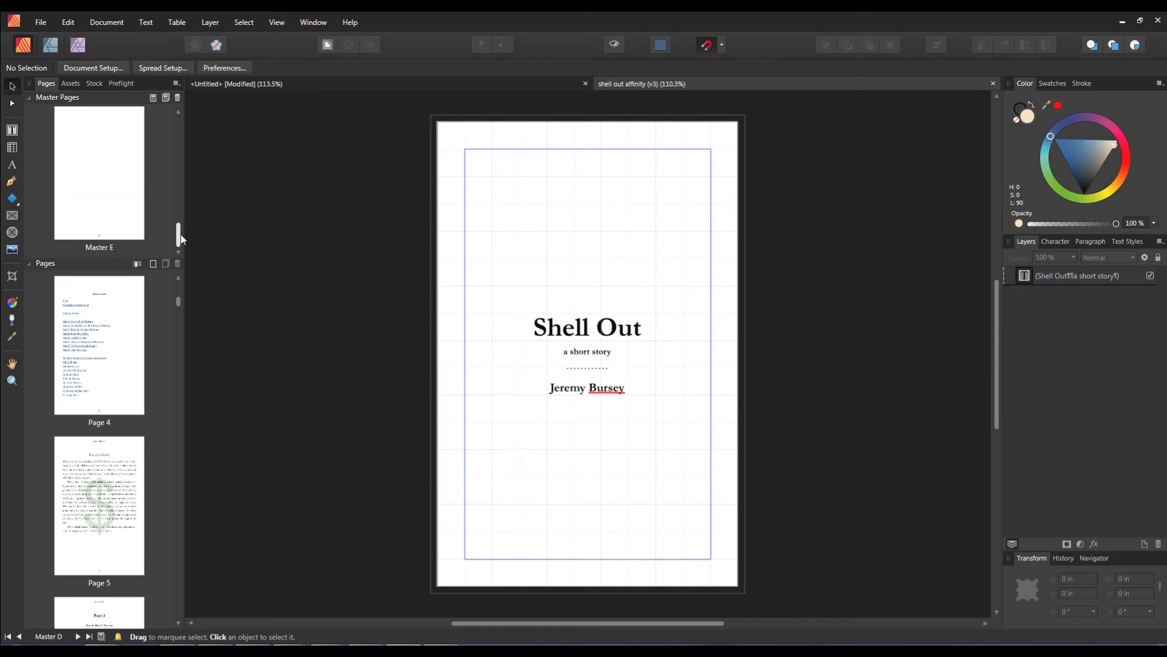
double_click(137, 209)
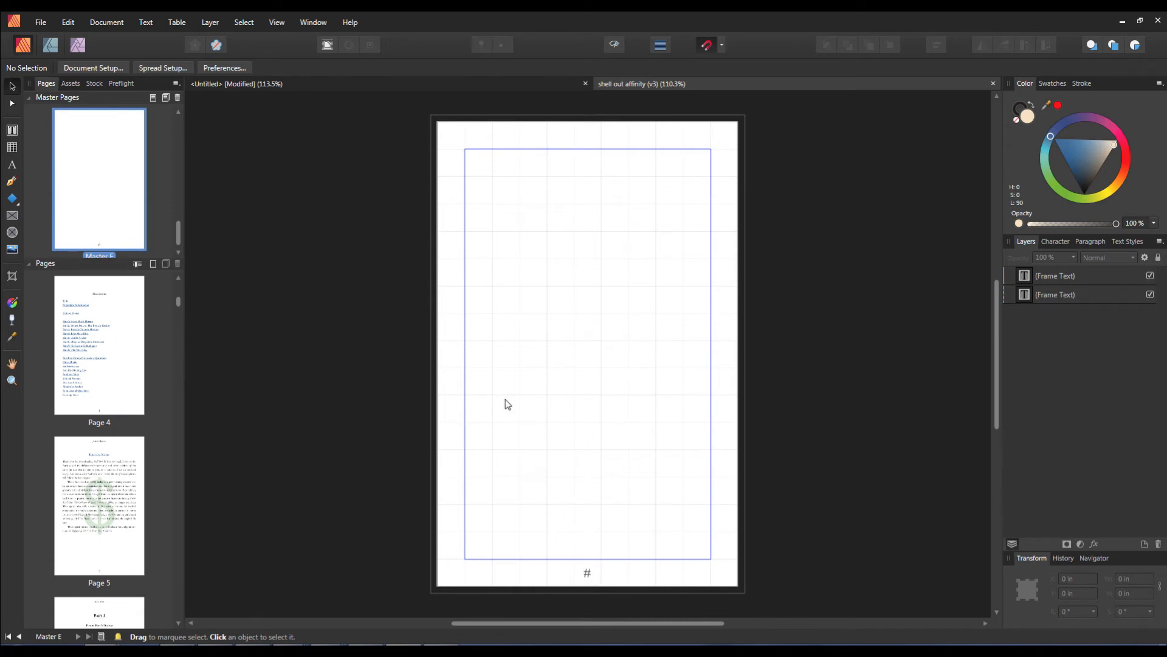
Step: Open page 70 and expand the Hyphenation section of the Paragraph panel
drag(178, 301, 174, 599)
double_click(100, 327)
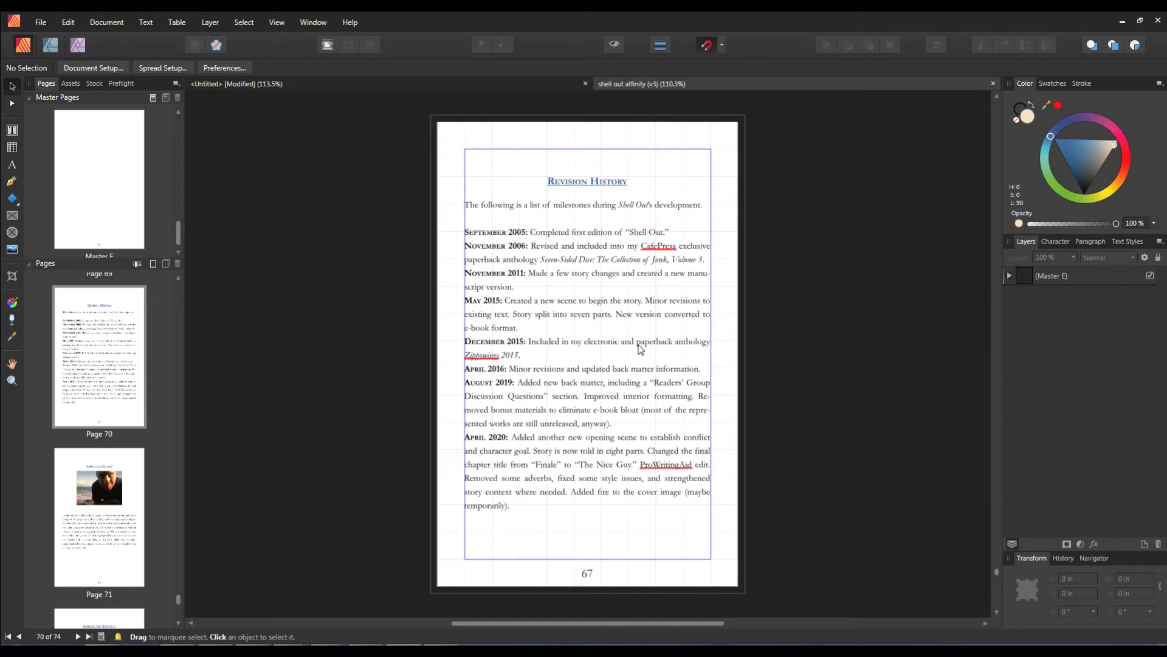
click(1091, 242)
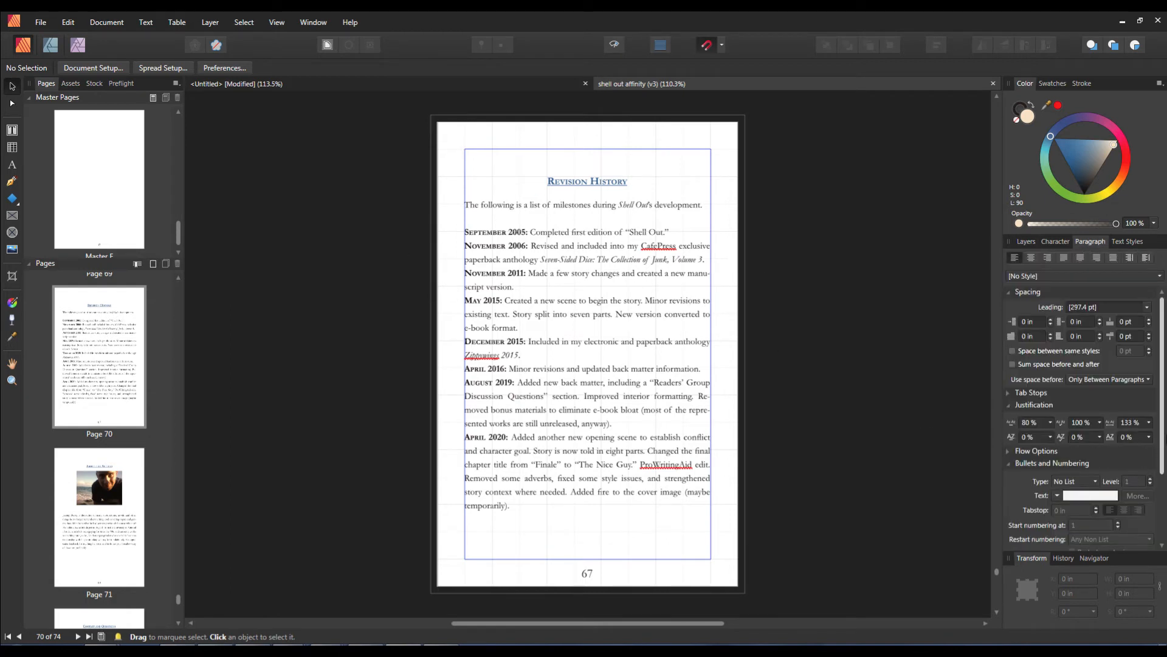
scroll(1034, 475, down, 3)
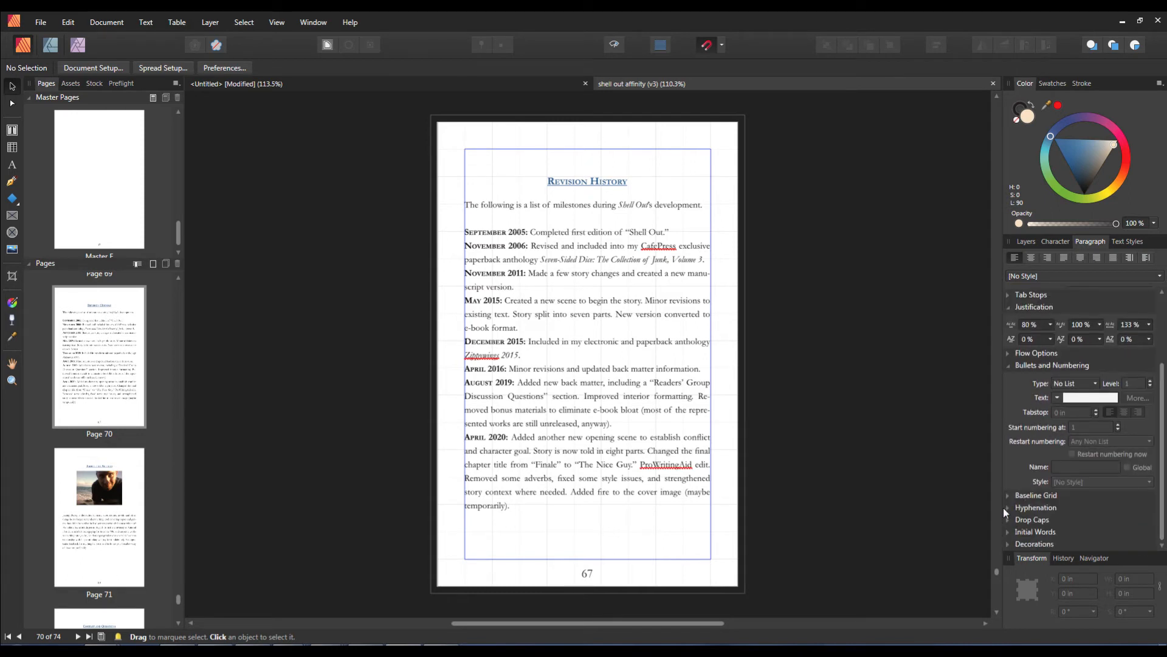
click(1007, 508)
scroll(1161, 506, down, 5)
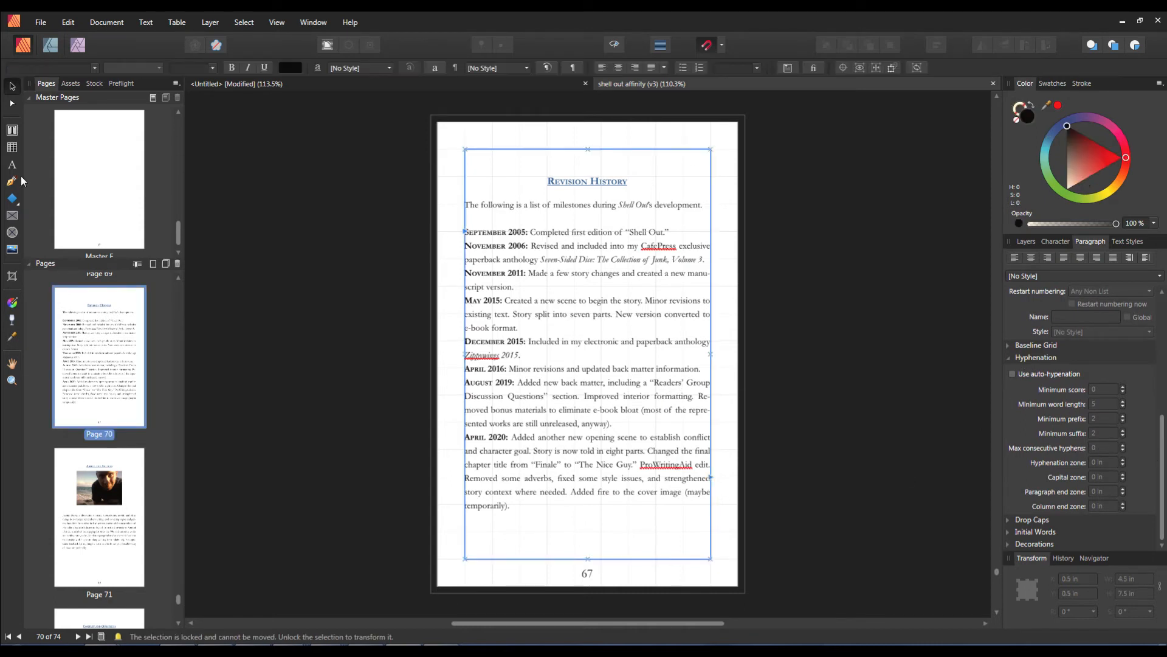
Step: Set maximum consecutive hyphens to 1 for the May 2015 through April 2020 paragraphs of the Revision History
click(12, 129)
drag(573, 301, 627, 325)
drag(1163, 411, 1164, 453)
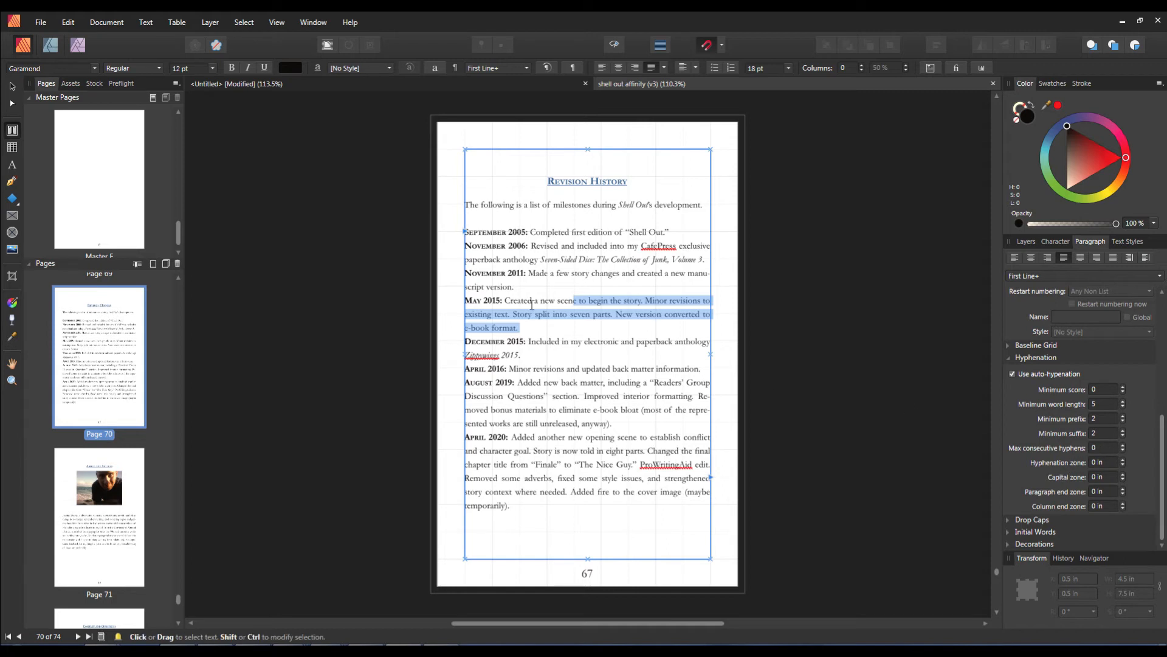
click(1125, 449)
drag(552, 368, 711, 451)
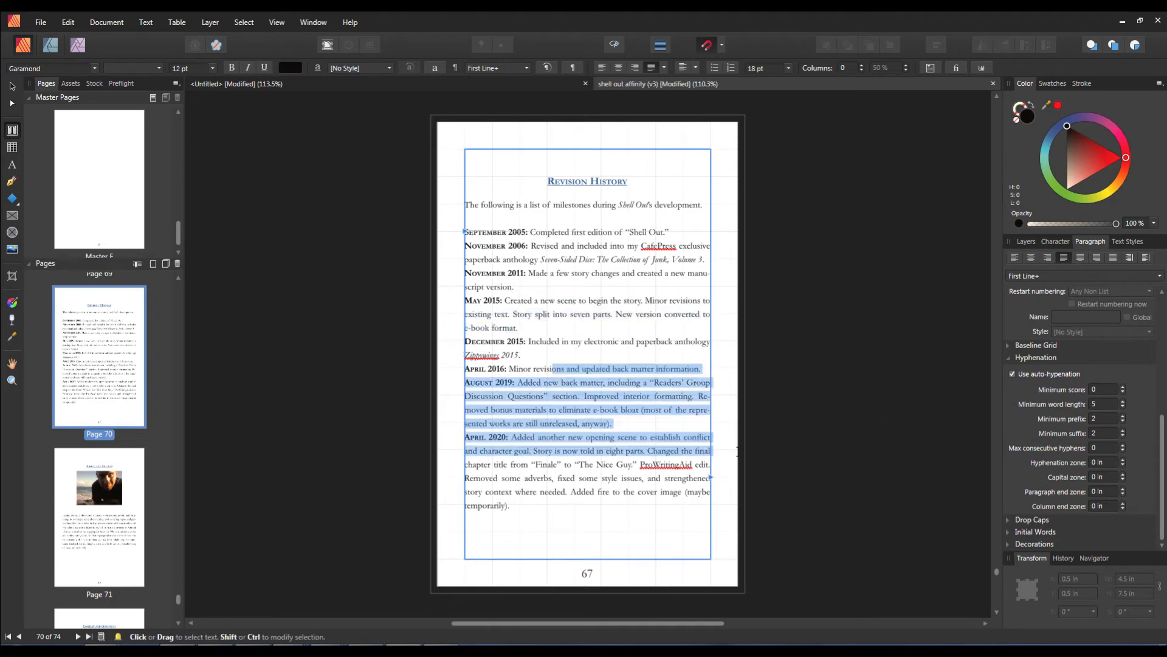
click(1125, 448)
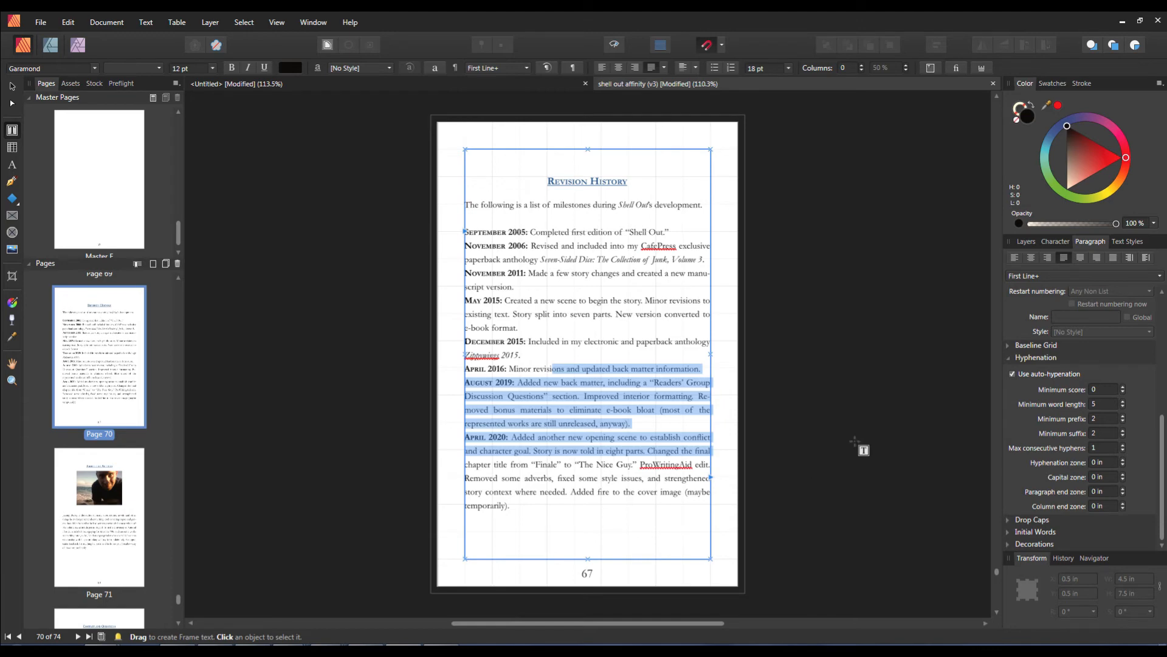
Step: Examine the nearly empty text frame on the page before the E-book Version page
scroll(851, 453, up, 8)
scroll(869, 438, up, 5)
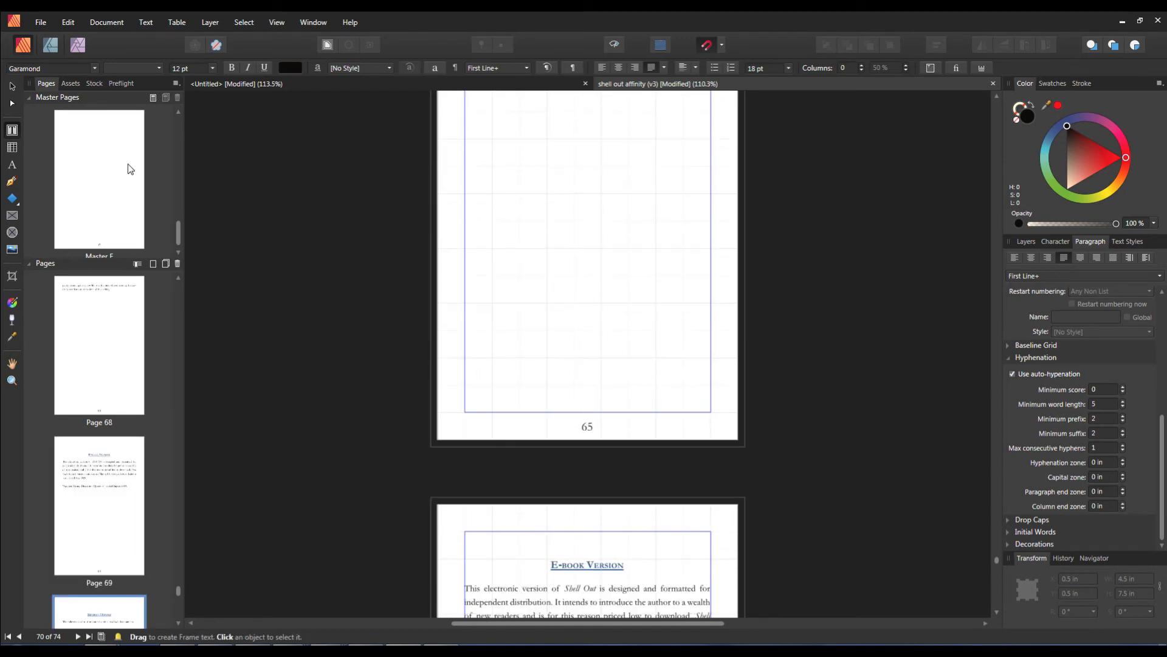
scroll(642, 258, up, 5)
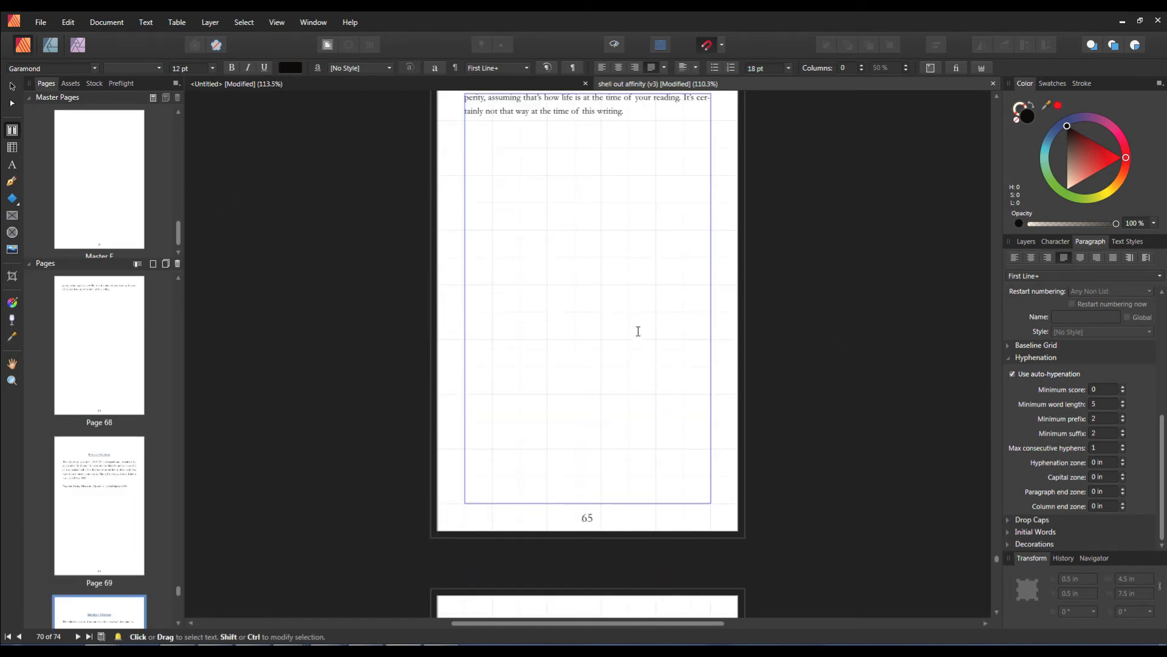
click(631, 382)
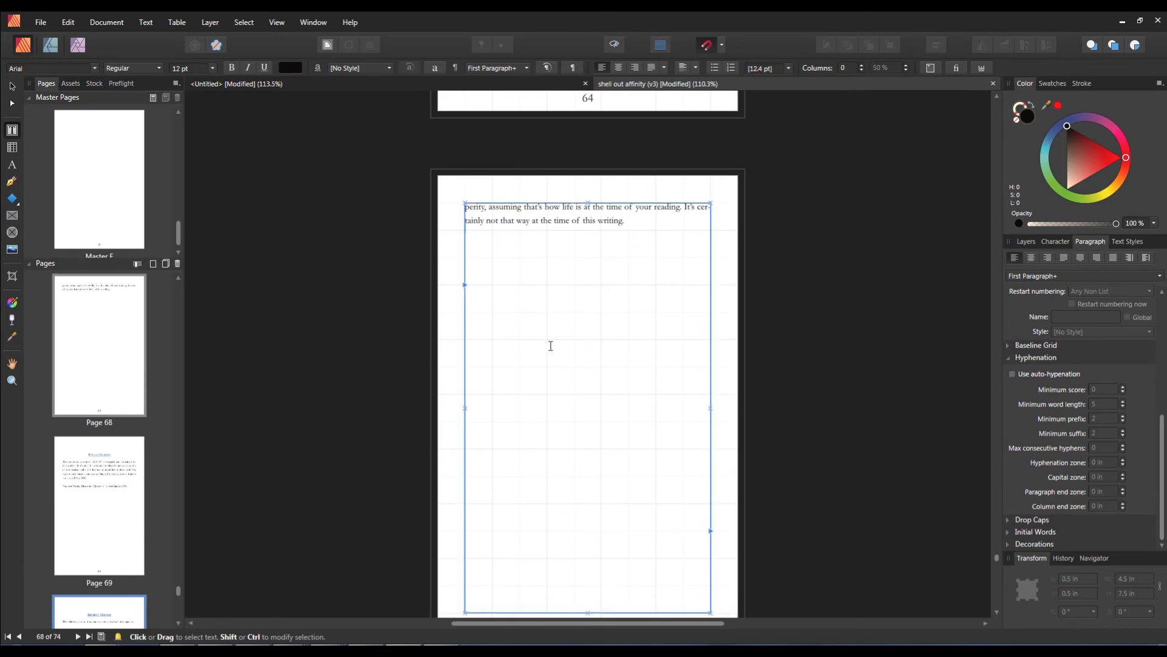
scroll(550, 365, down, 2)
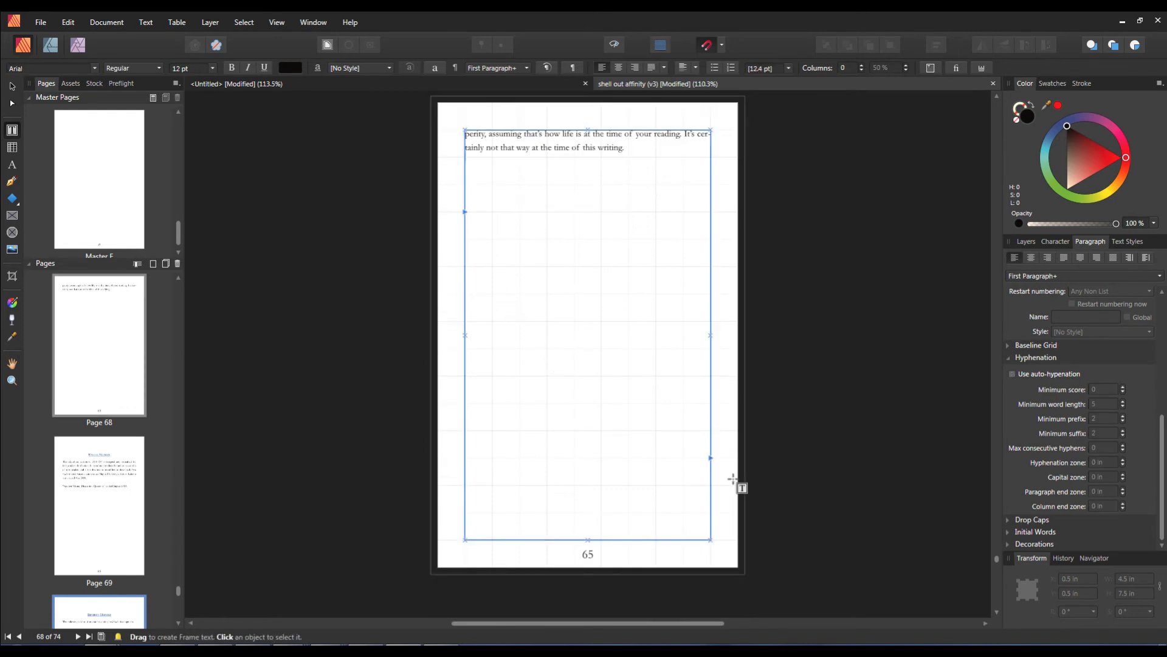
scroll(706, 470, down, 4)
scroll(683, 490, up, 2)
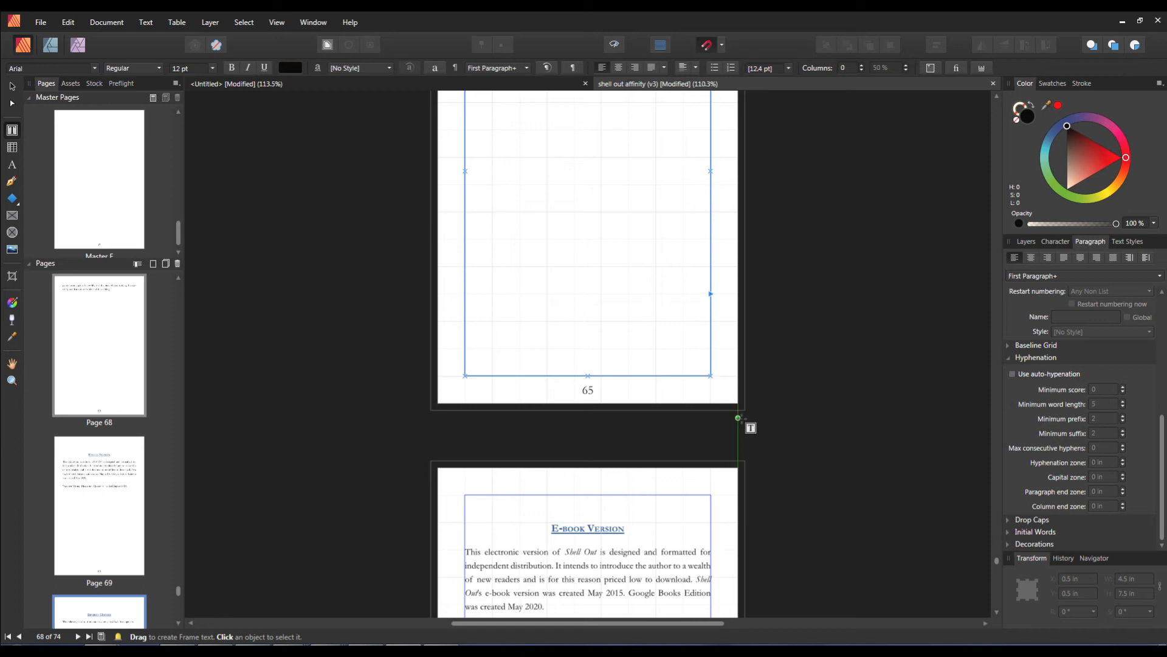
Step: Open the Preflight panel to review its listed issues, then return to the Pages panel
click(118, 637)
drag(180, 203, 196, 168)
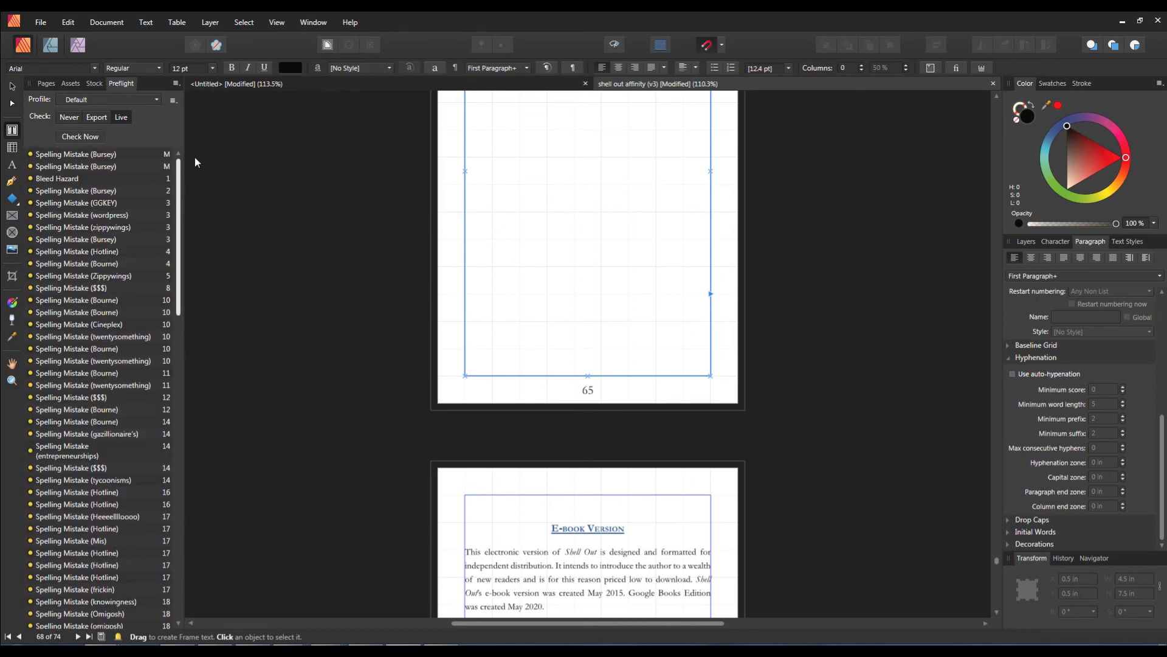
drag(185, 293, 198, 203)
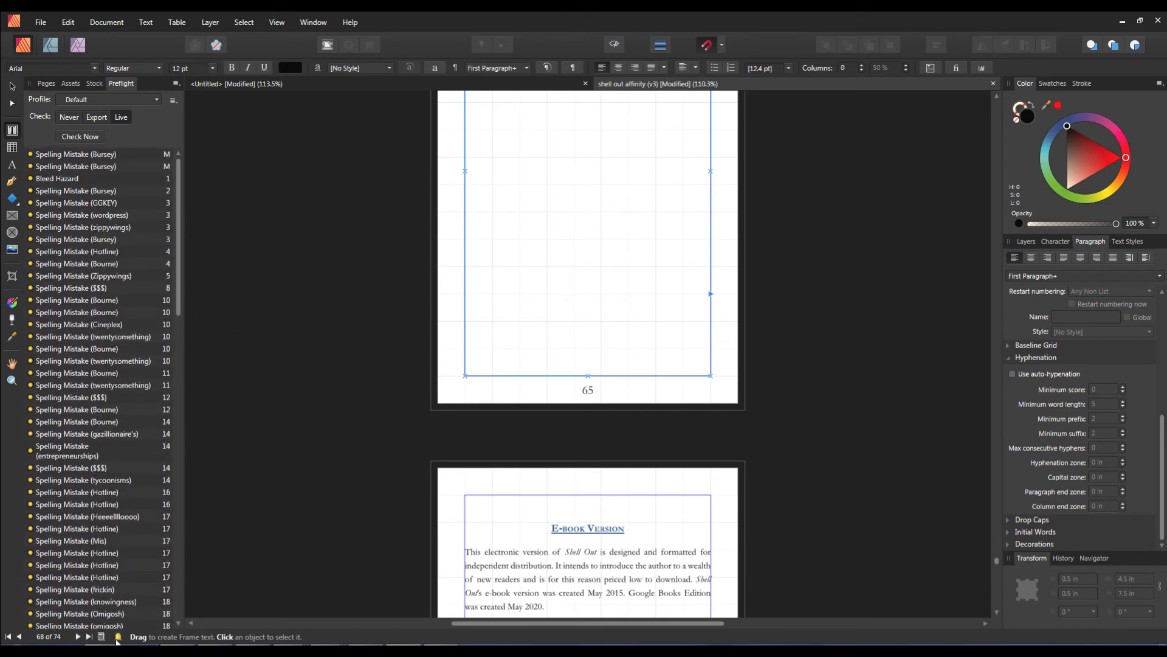
click(46, 84)
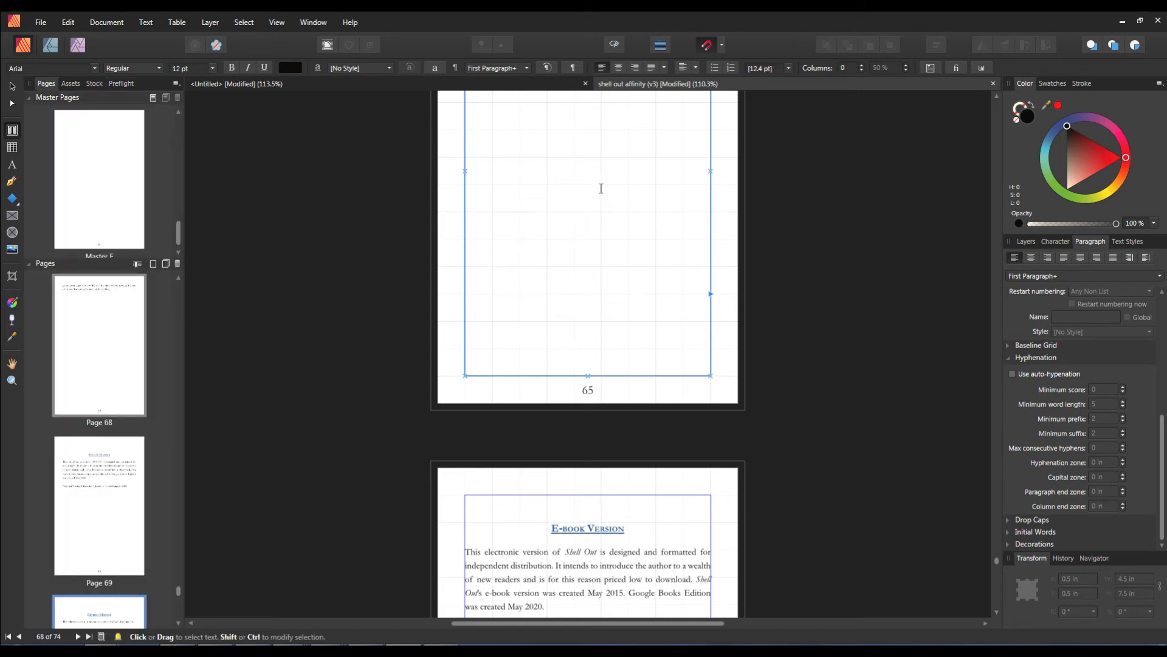
Step: Try to link the text frame's overflow to a frame on a following page
scroll(646, 308, up, 3)
click(646, 308)
scroll(637, 345, down, 2)
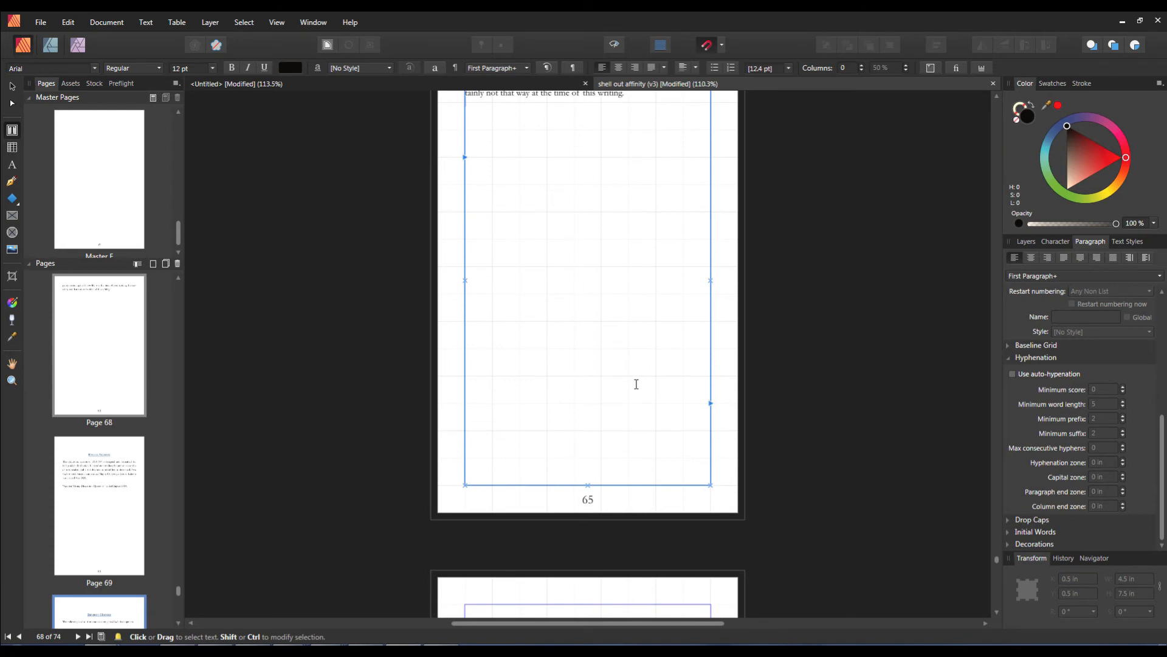
click(711, 403)
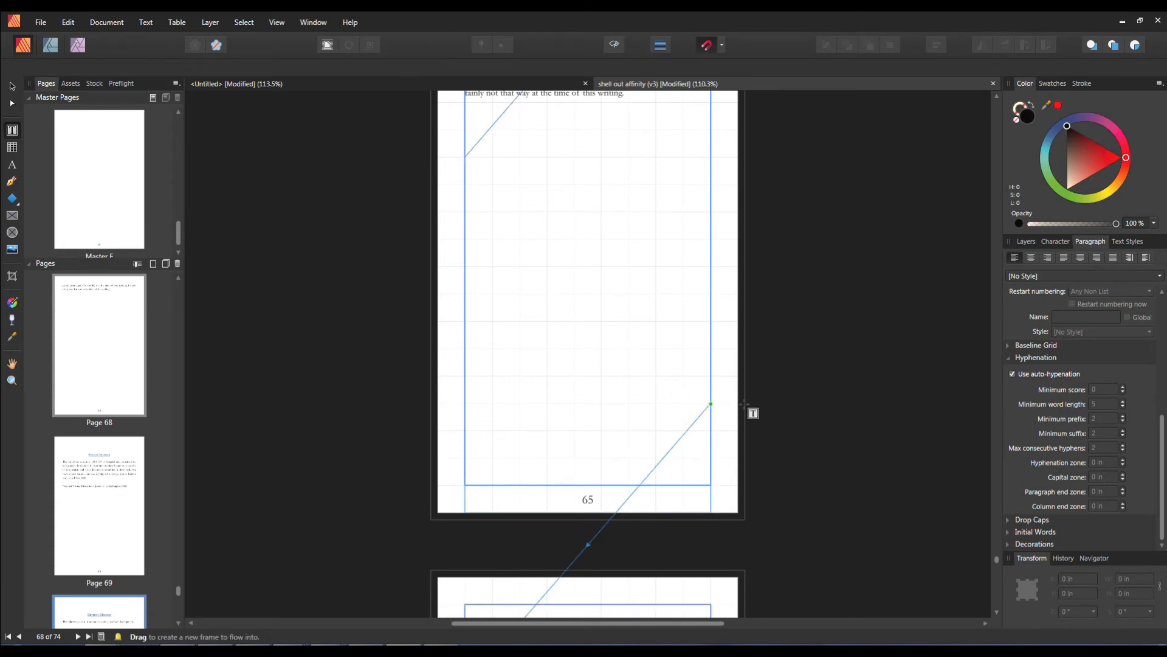
scroll(608, 395, down, 6)
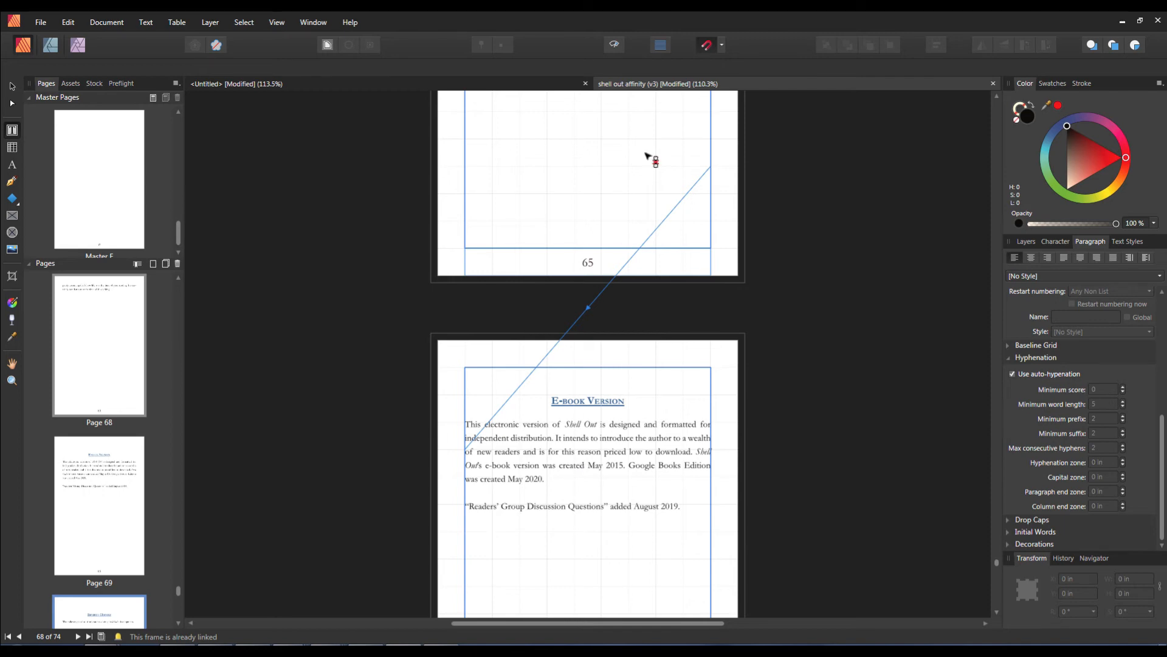
click(724, 168)
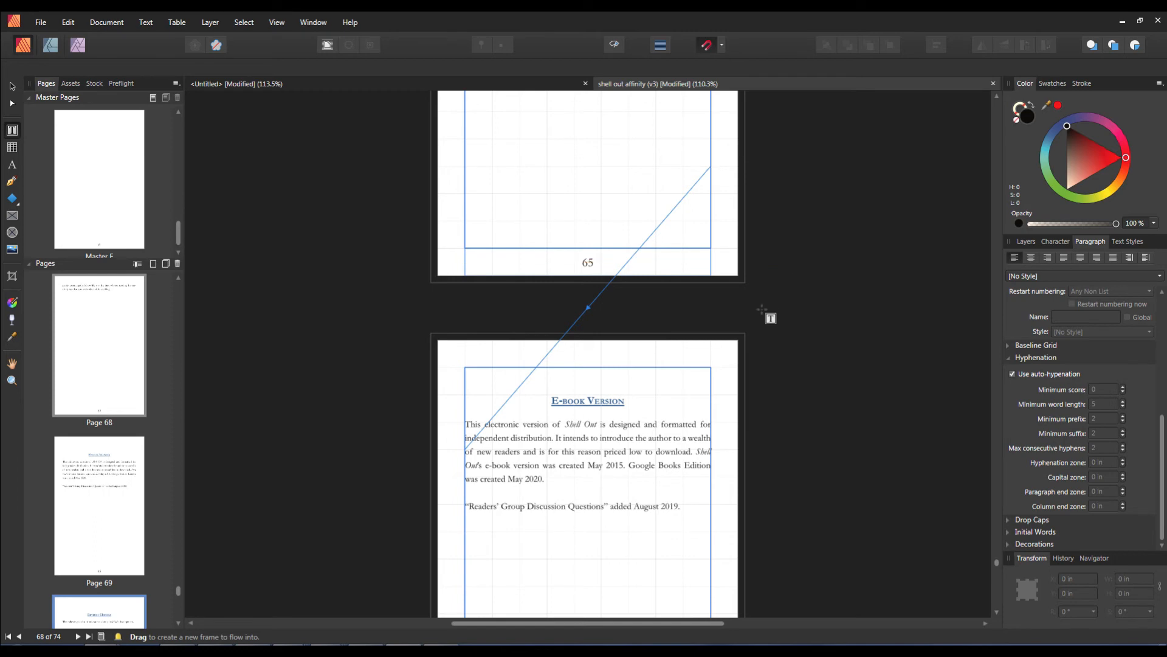
scroll(776, 448, down, 10)
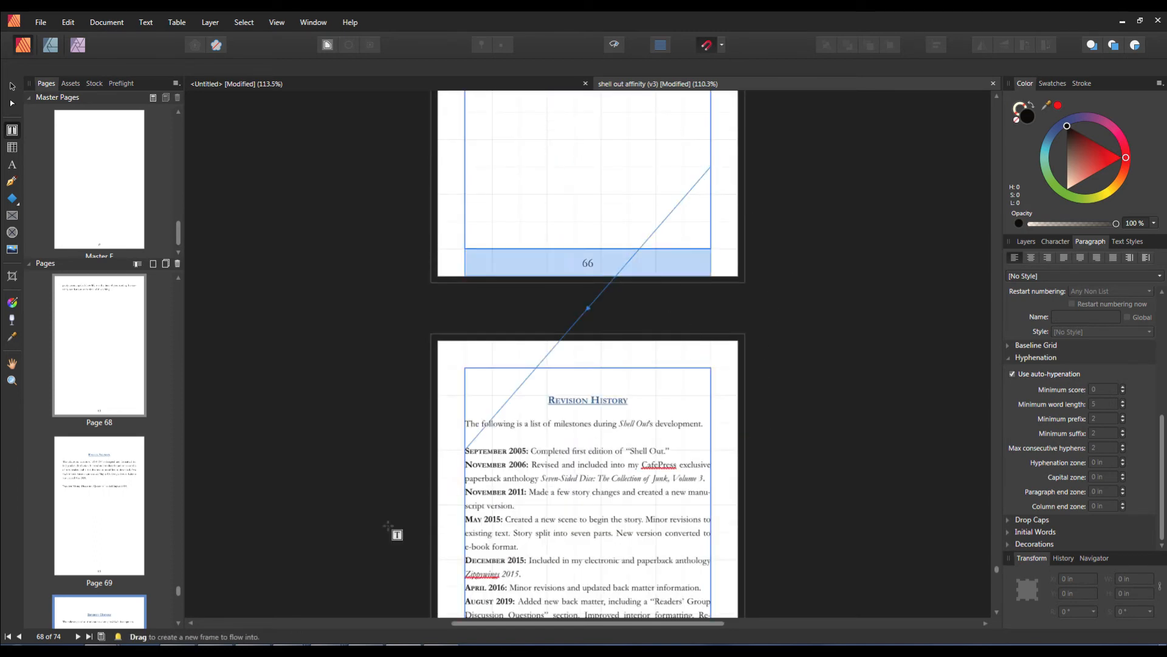
scroll(777, 497, down, 1)
scroll(777, 497, down, 1)
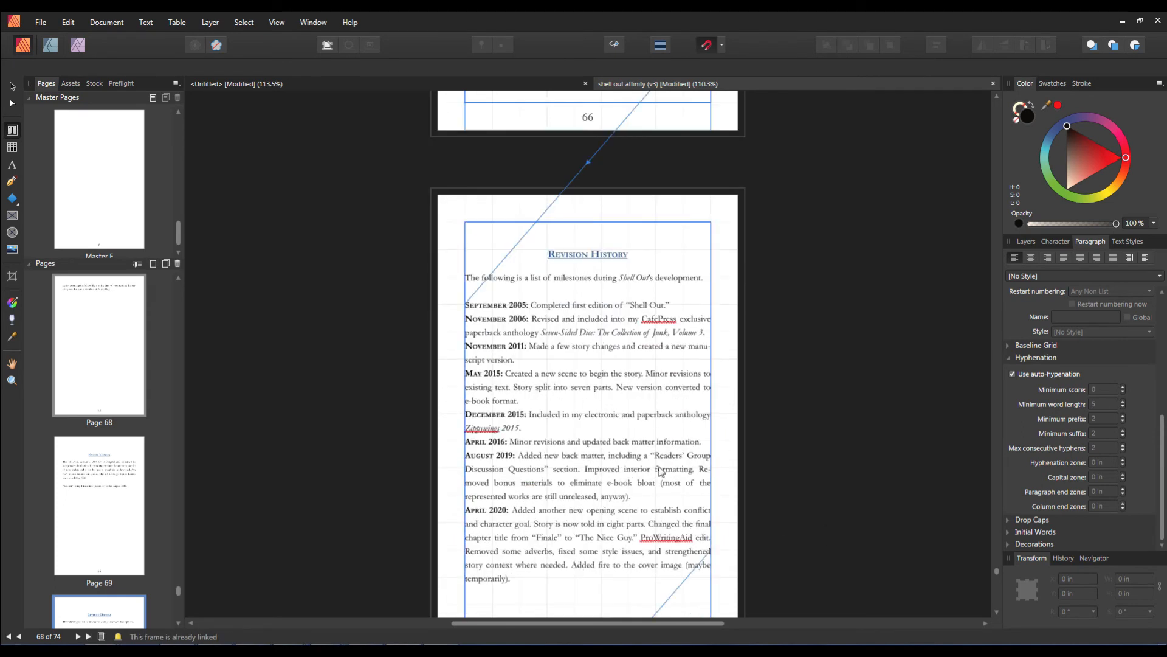
Step: Try to drag out a new text frame on the Revision History page for the overflowing text to flow into
scroll(281, 450, down, 1)
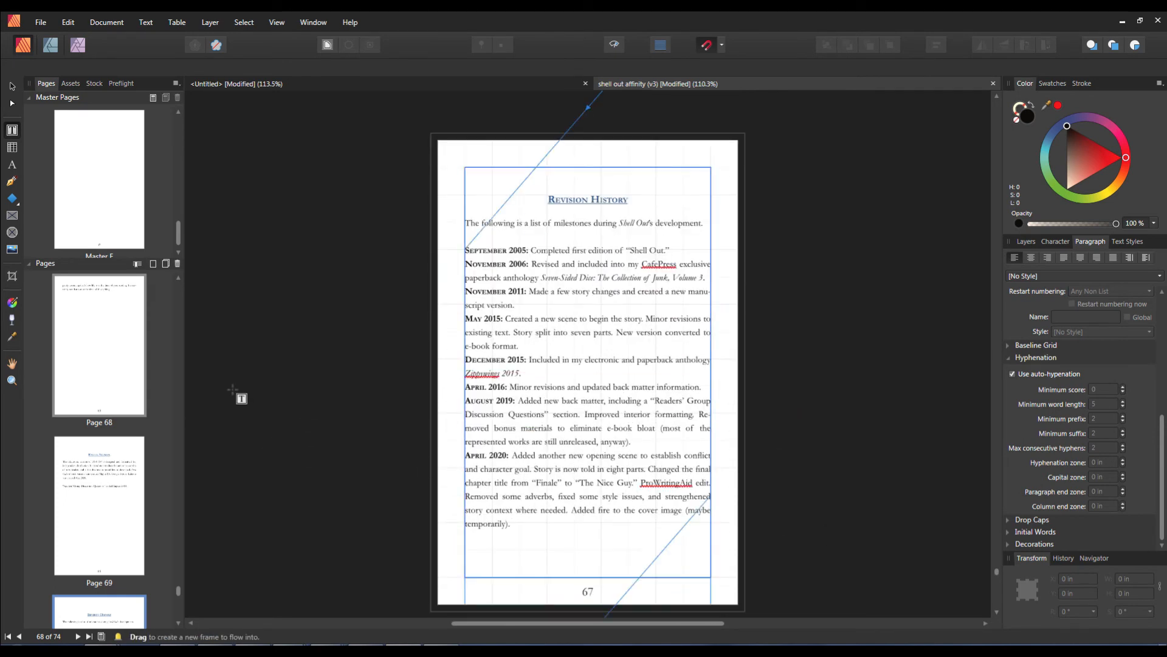
mouse_move(94, 359)
mouse_down()
mouse_move(163, 485)
mouse_move(76, 392)
mouse_move(49, 508)
mouse_move(152, 464)
mouse_move(107, 457)
mouse_move(89, 484)
mouse_move(146, 492)
mouse_move(52, 498)
mouse_move(48, 479)
mouse_move(60, 447)
mouse_move(148, 502)
mouse_move(124, 609)
mouse_move(135, 513)
mouse_move(396, 455)
mouse_up()
scroll(372, 473, up, 3)
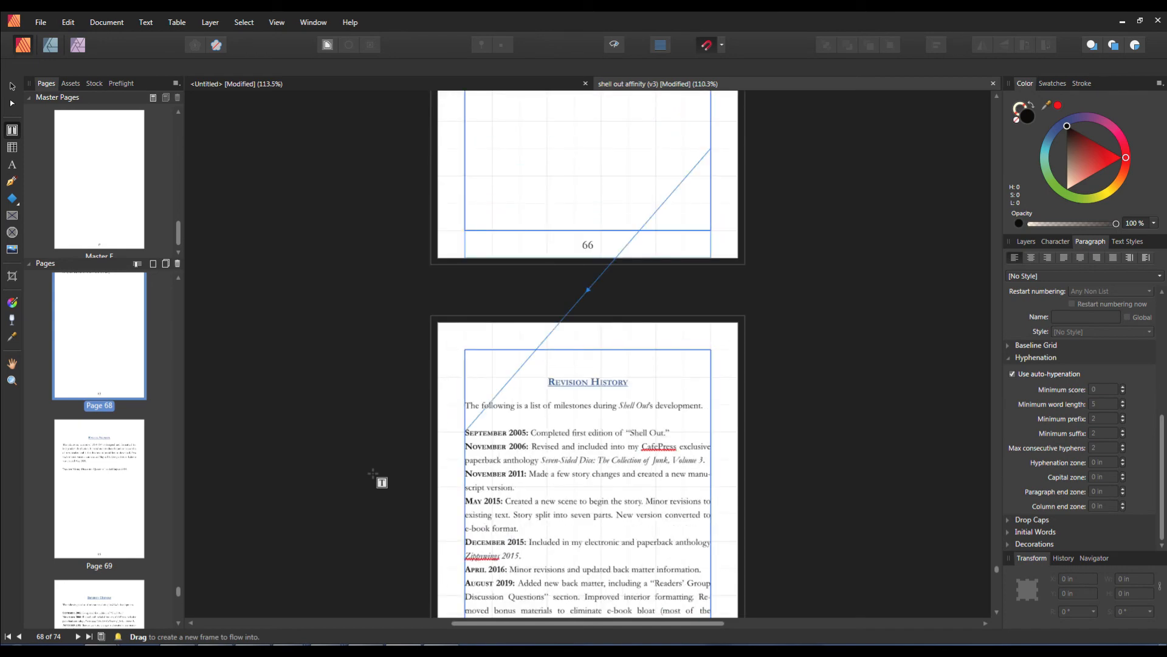
scroll(371, 467, down, 3)
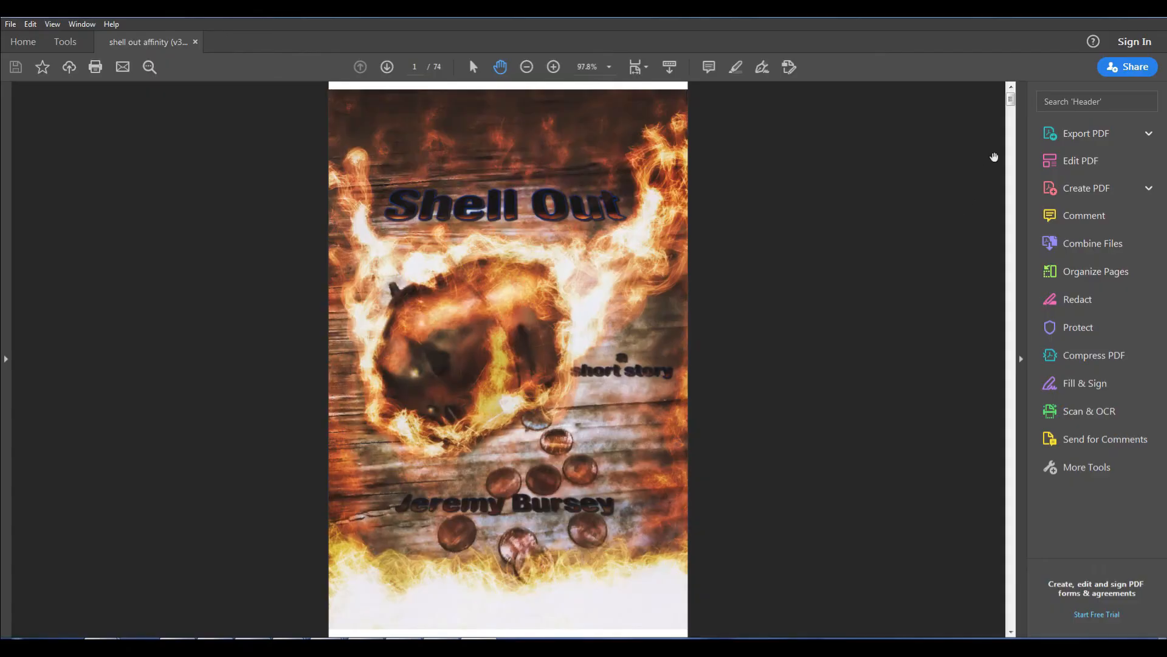
Step: Open the exported Shell Out PDF in Acrobat and scroll through its opening pages to review the layout
drag(1013, 104, 1013, 134)
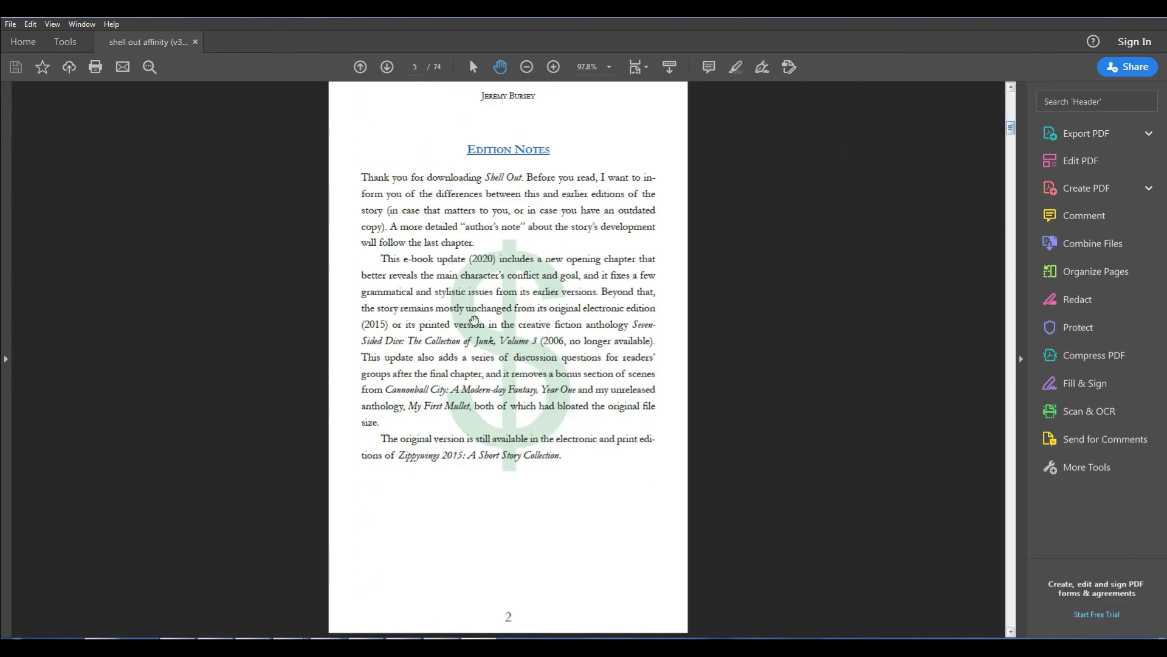
drag(1013, 132, 1012, 218)
scroll(760, 354, down, 10)
scroll(748, 488, down, 20)
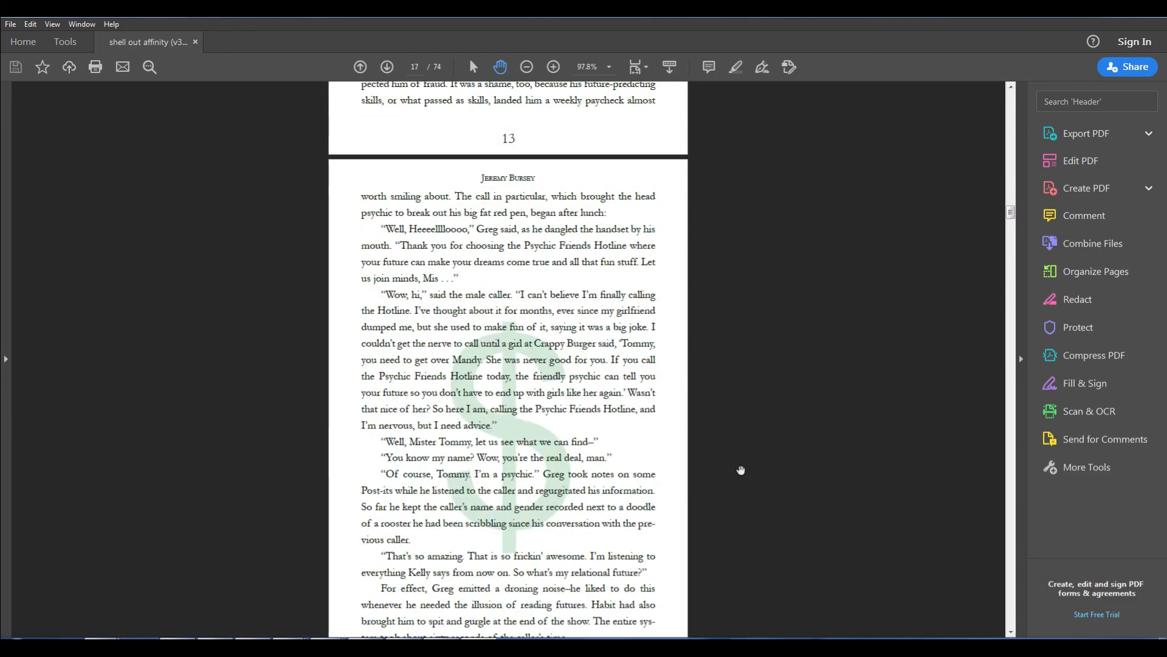
scroll(757, 486, down, 20)
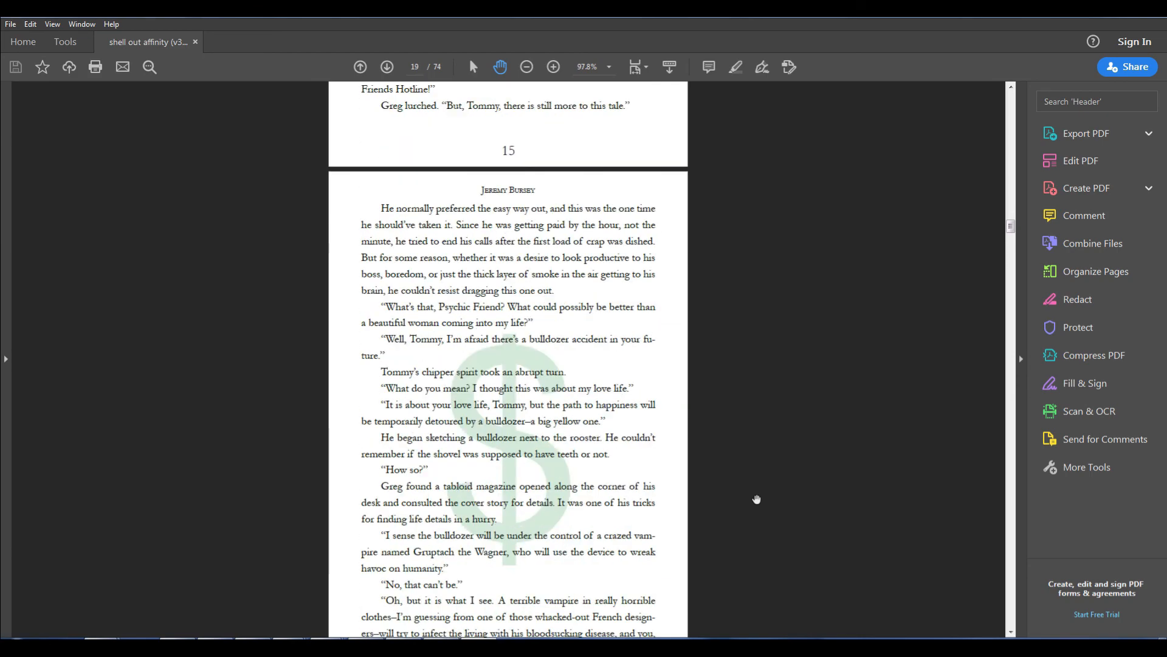
scroll(769, 487, down, 20)
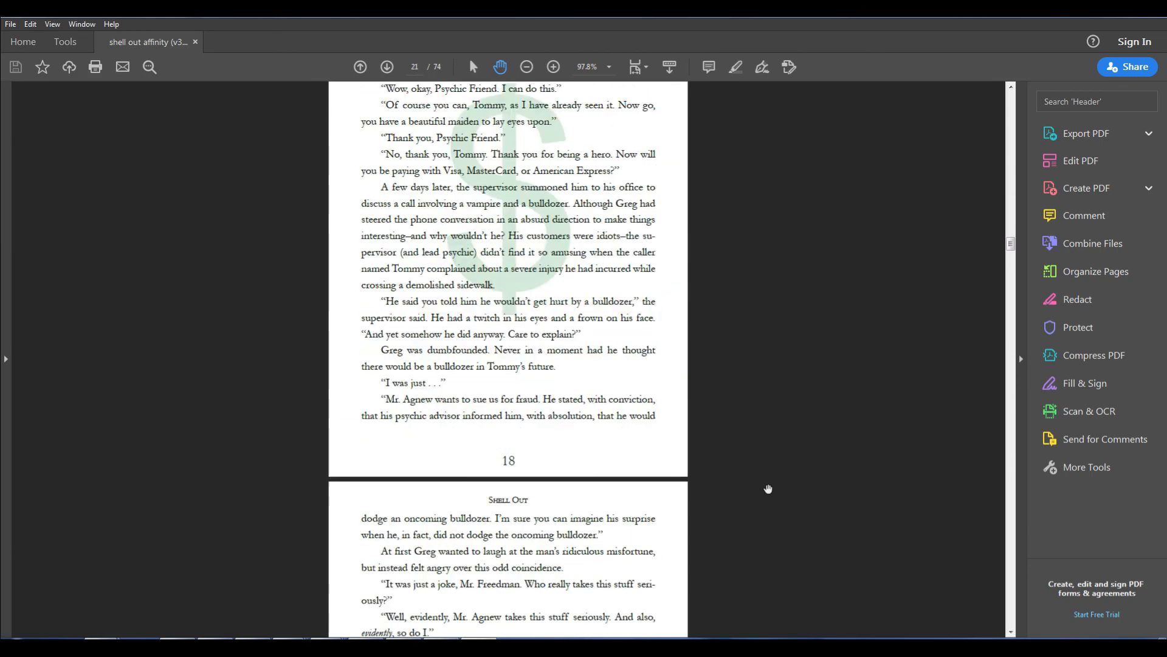
scroll(767, 496, down, 20)
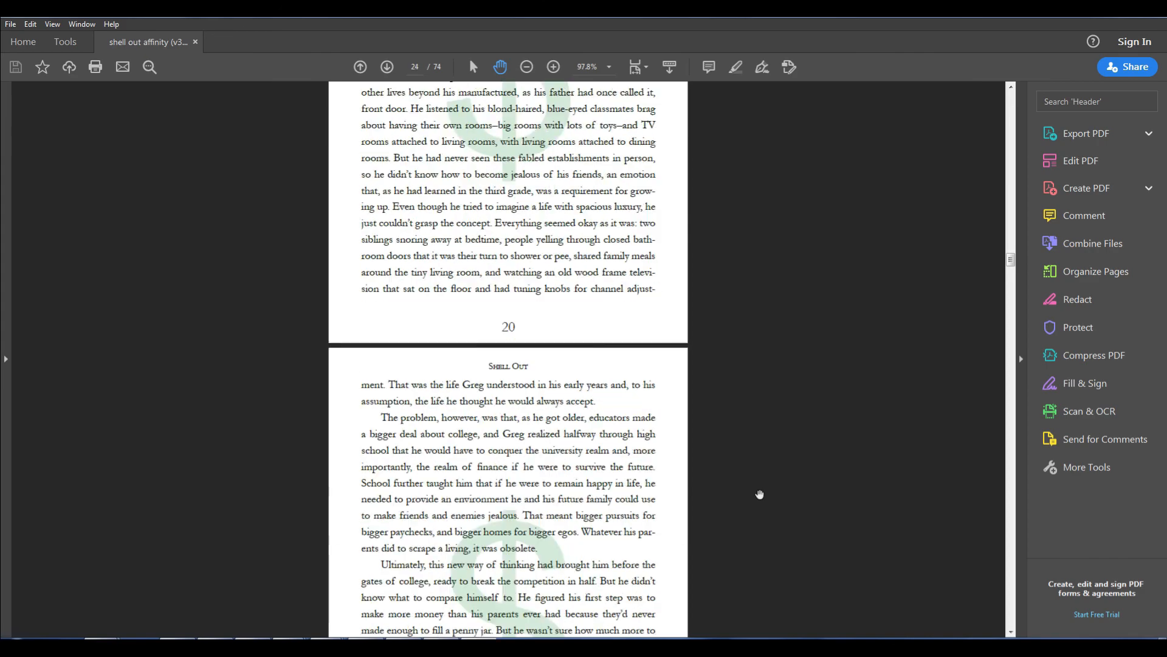
scroll(768, 498, down, 20)
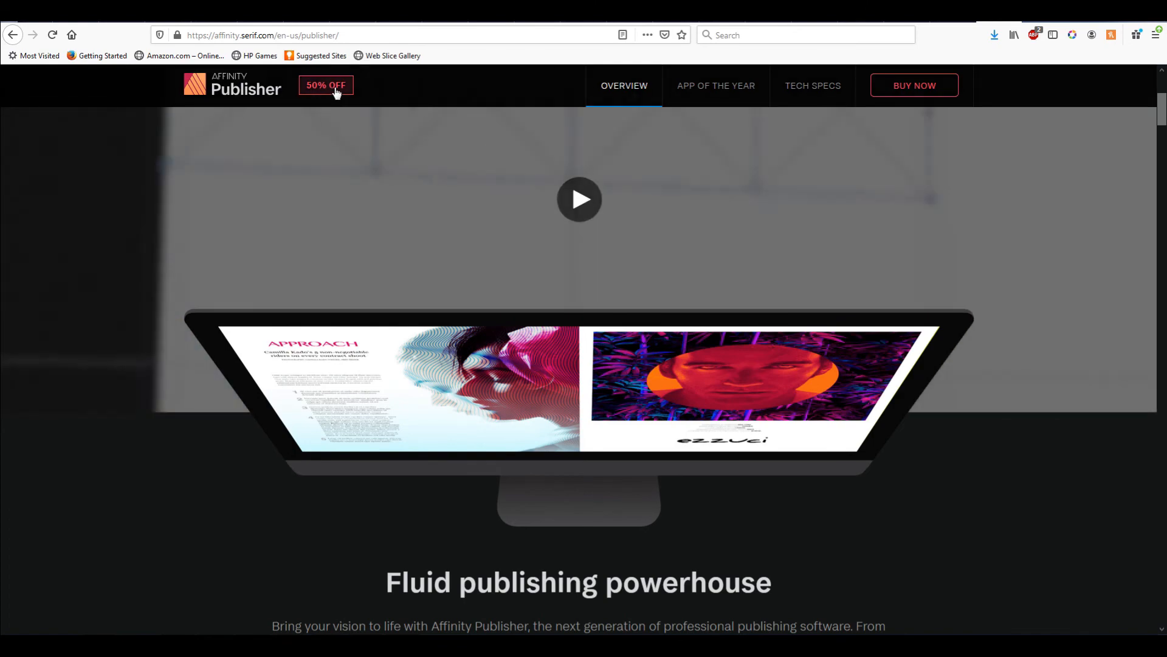
Step: Browse the Affinity Publisher product page on the Serif website, including pricing and layout features
scroll(929, 478, down, 15)
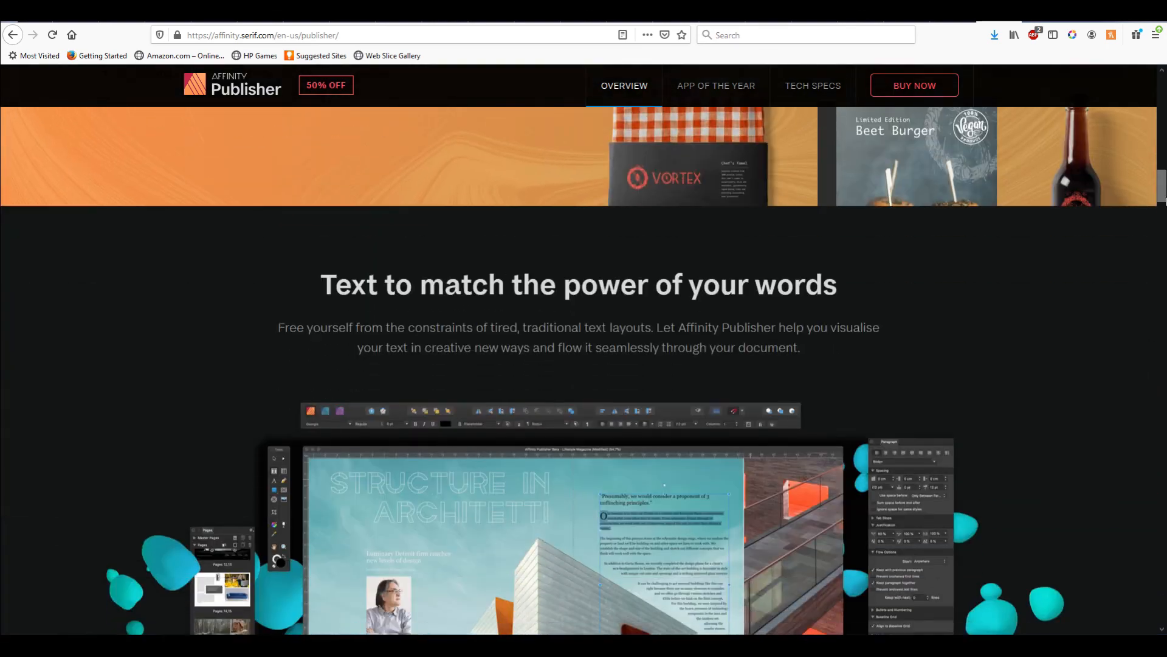
drag(1165, 202, 1164, 626)
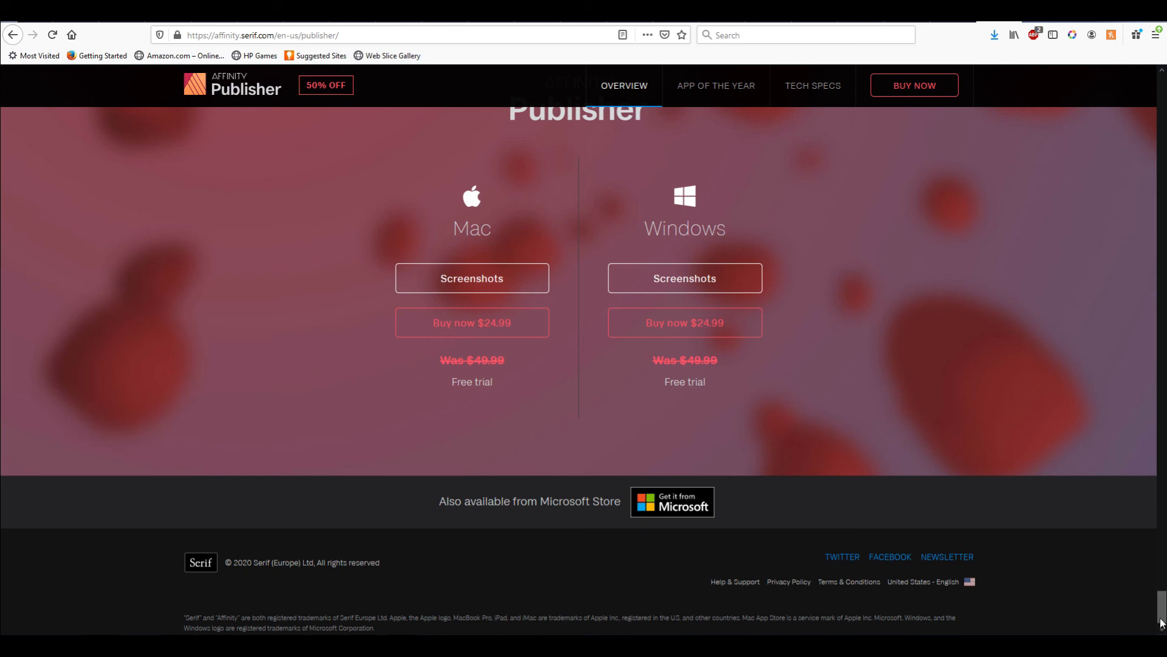
drag(1162, 622, 1163, 172)
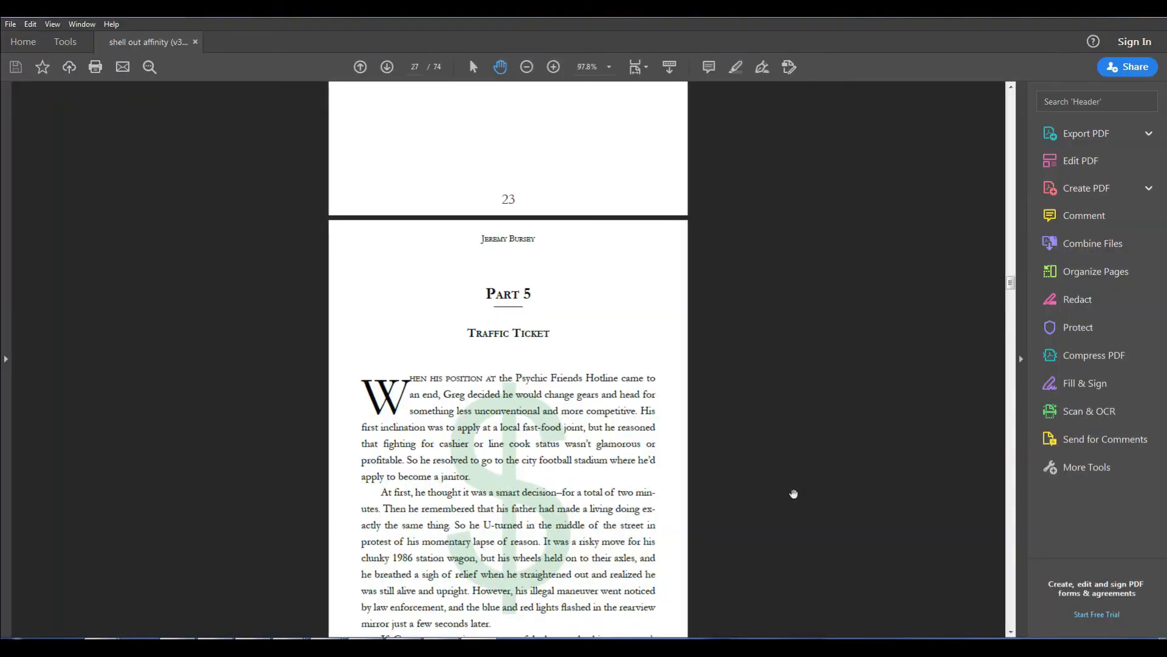
scroll(793, 488, down, 15)
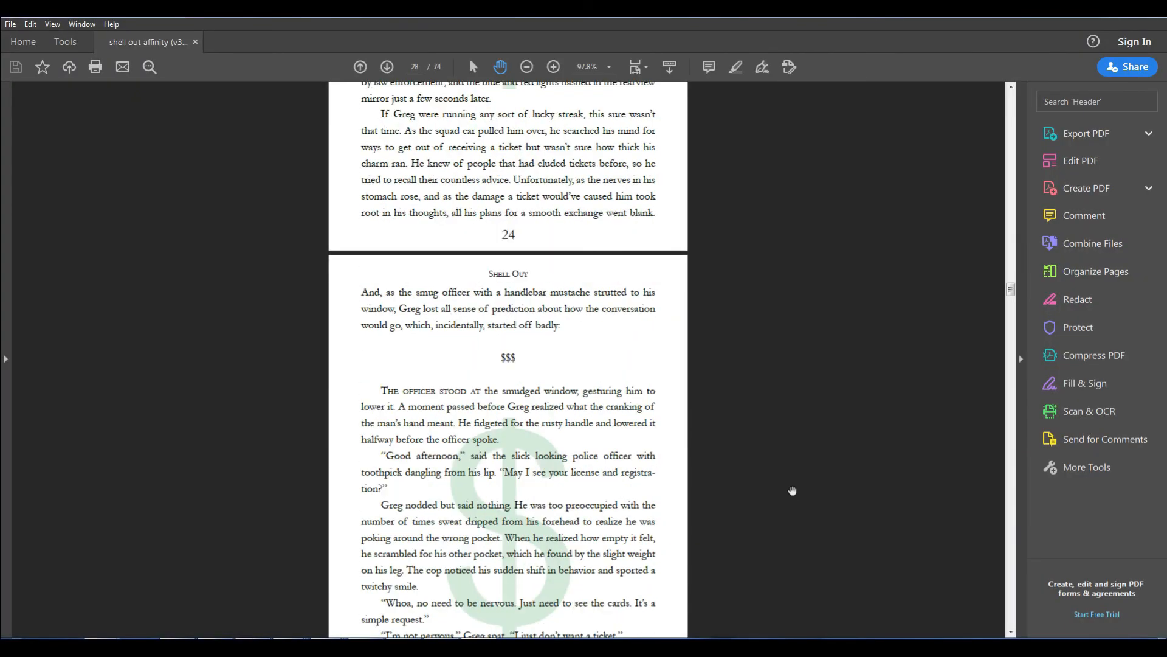
Step: Scroll through the story pages of the exported Shell Out PDF to examine the finished book layout
scroll(792, 488, down, 15)
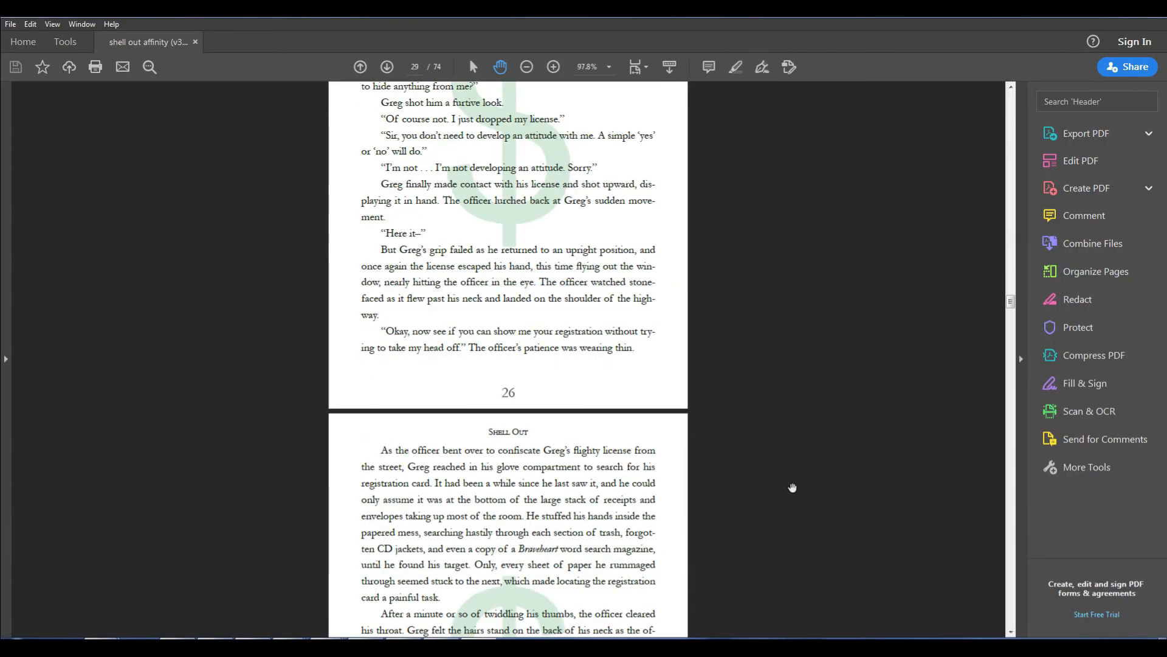
scroll(792, 488, down, 15)
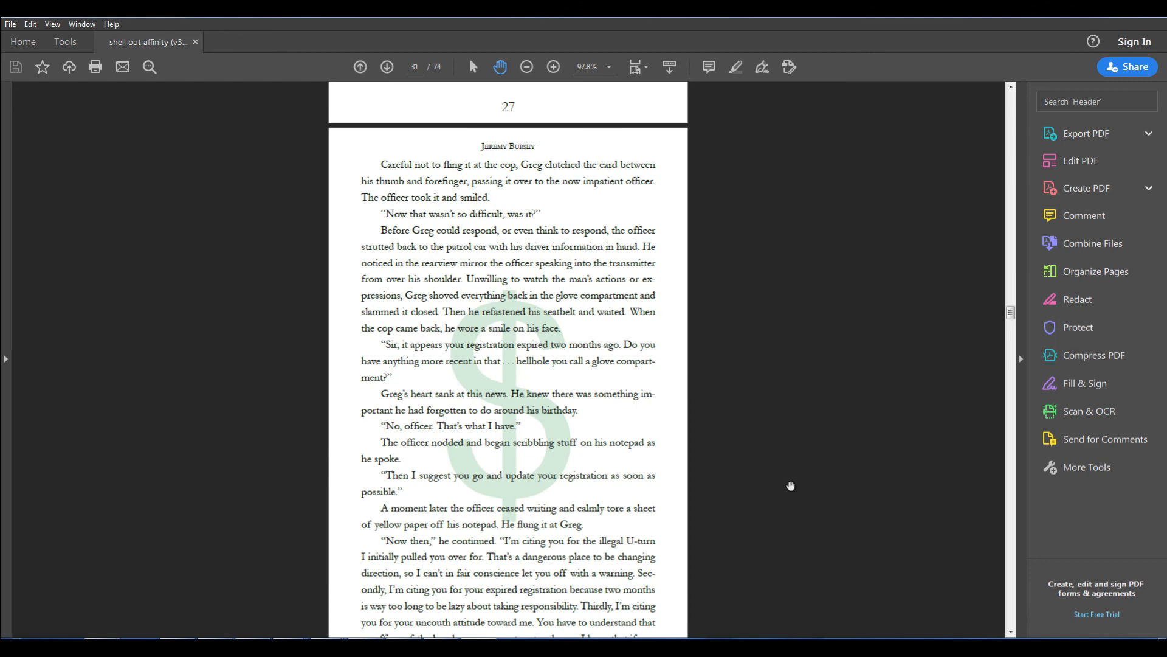
scroll(790, 486, down, 6)
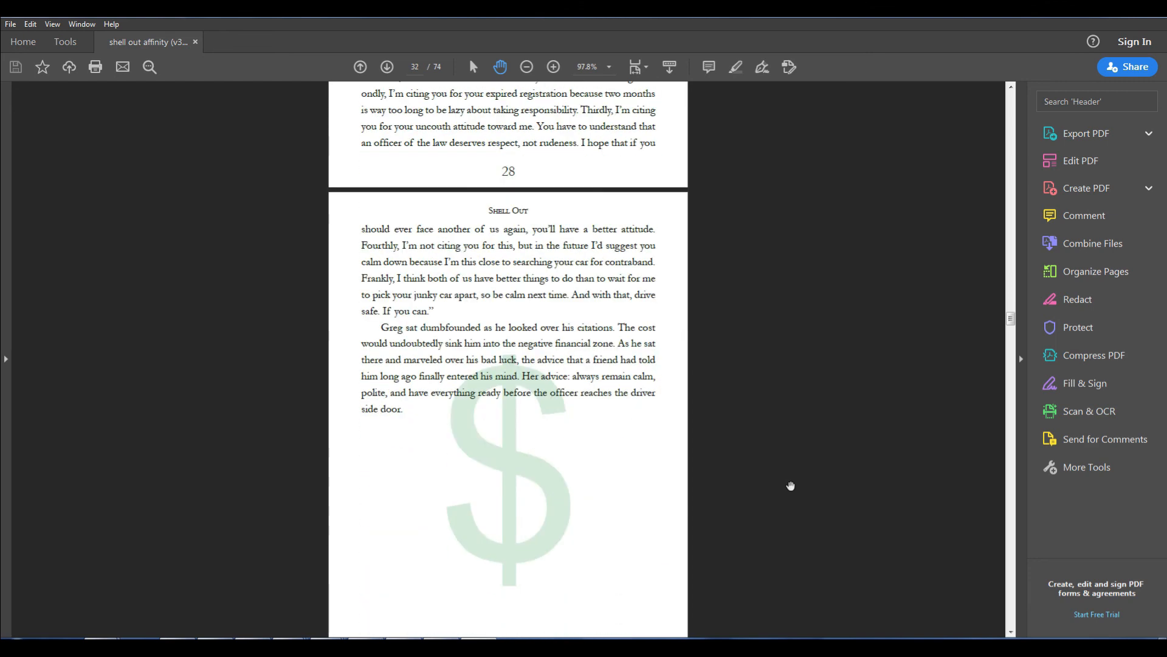
scroll(790, 485, down, 12)
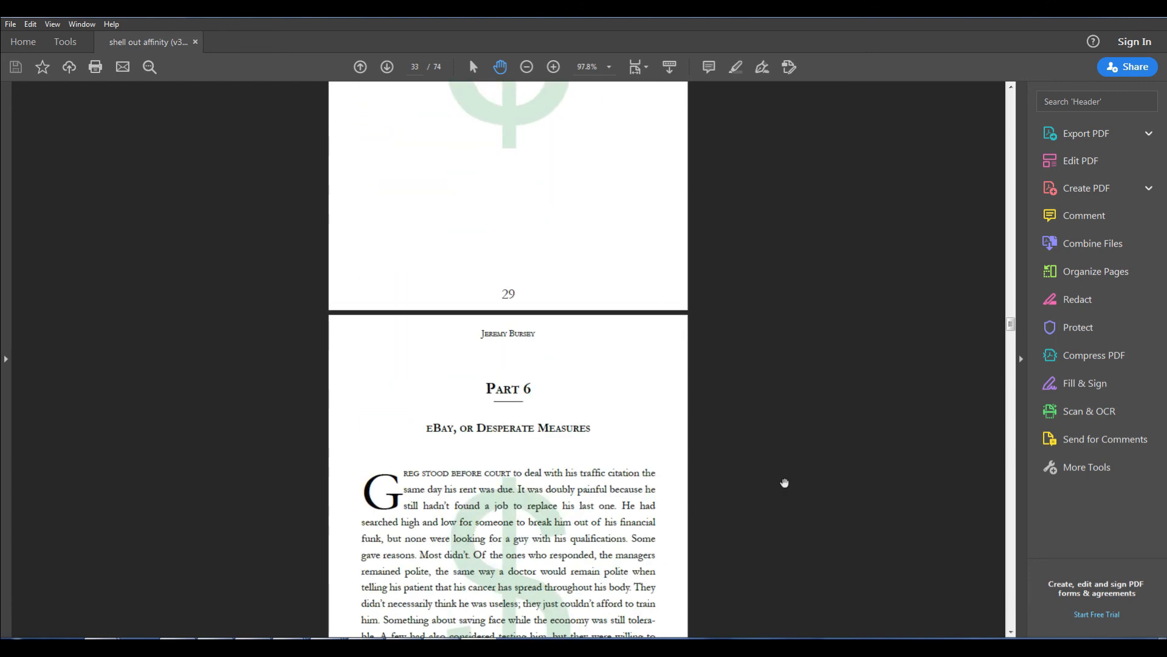
scroll(782, 471, down, 4)
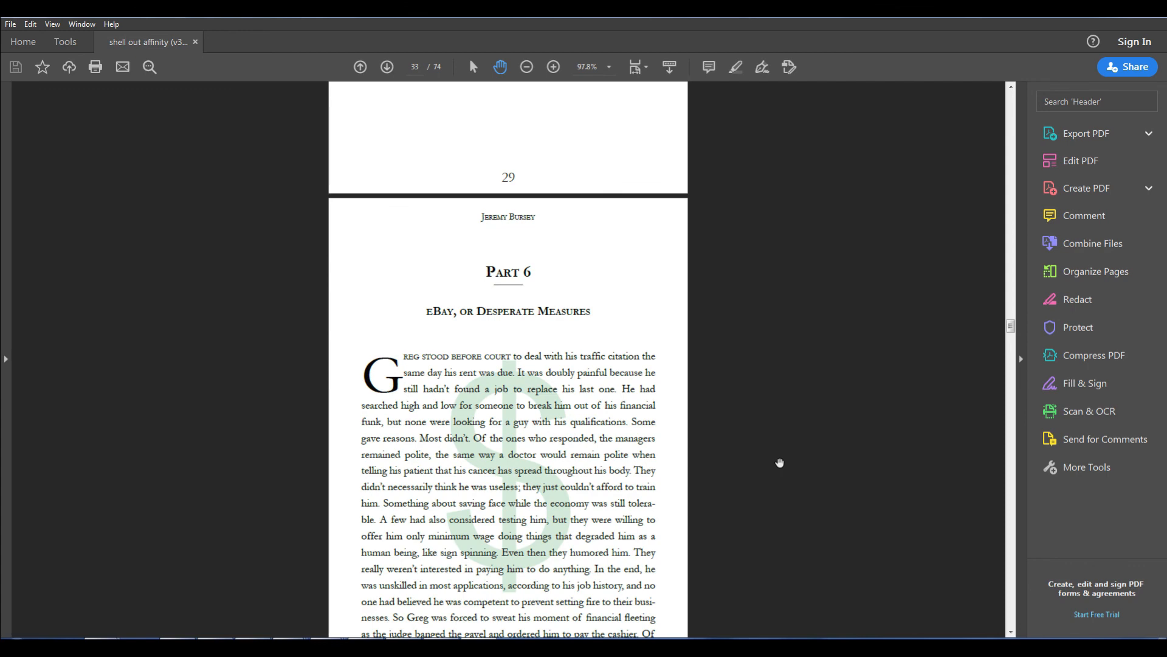
scroll(780, 464, down, 4)
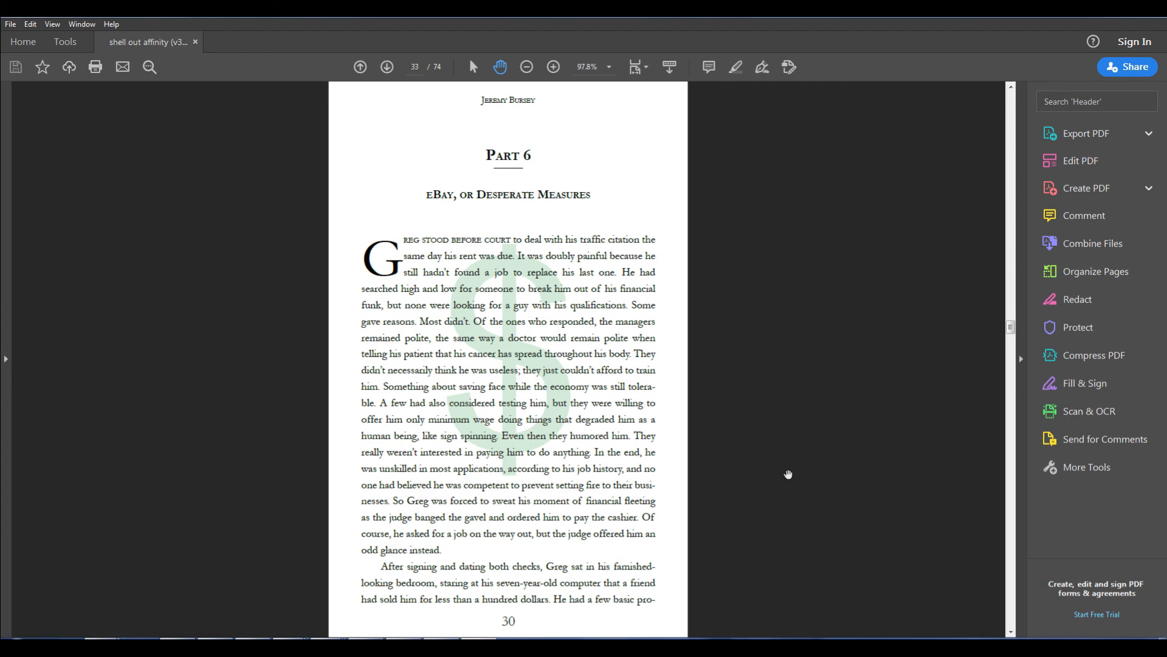
scroll(790, 493, down, 6)
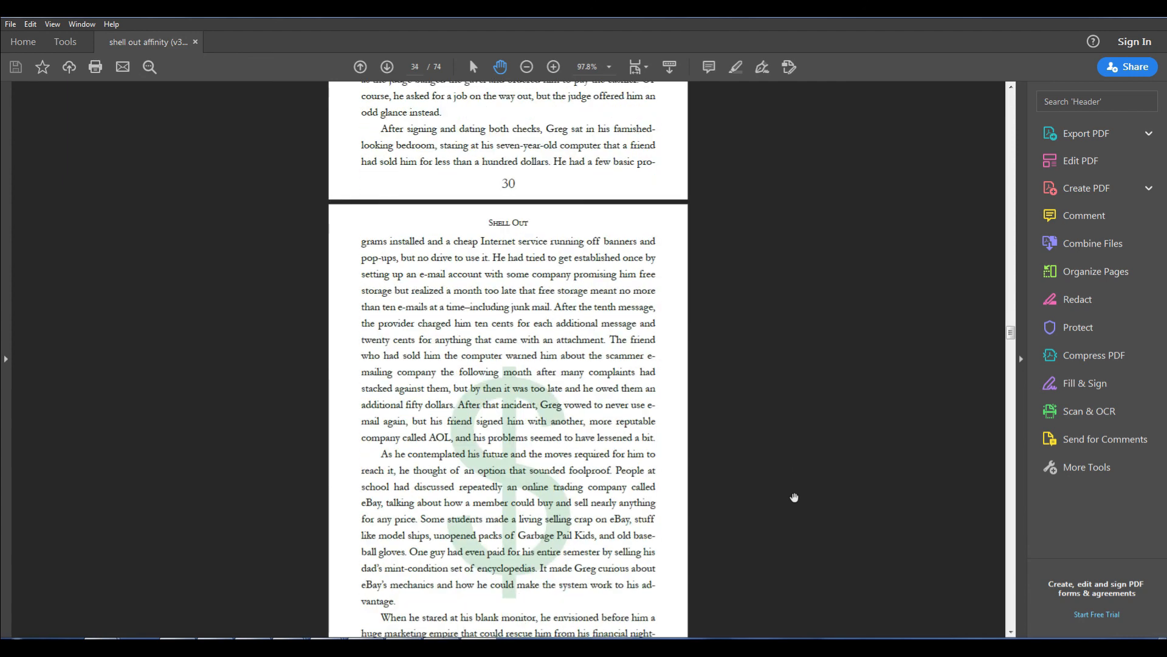
scroll(794, 497, down, 2)
scroll(794, 497, down, 4)
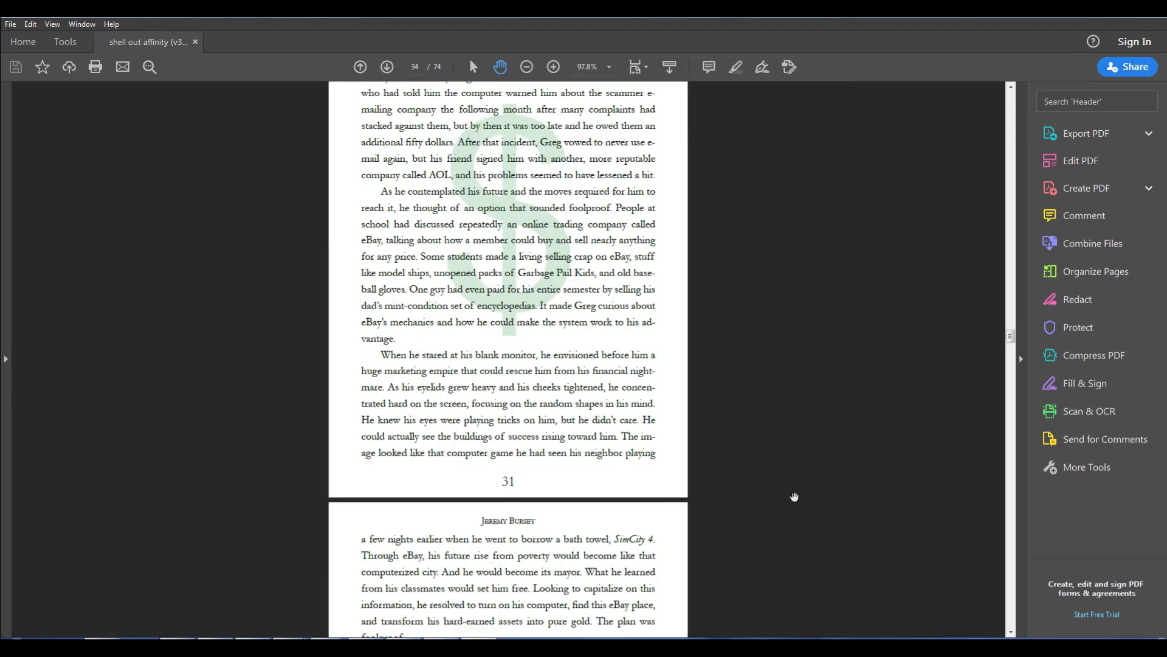
scroll(794, 498, down, 2)
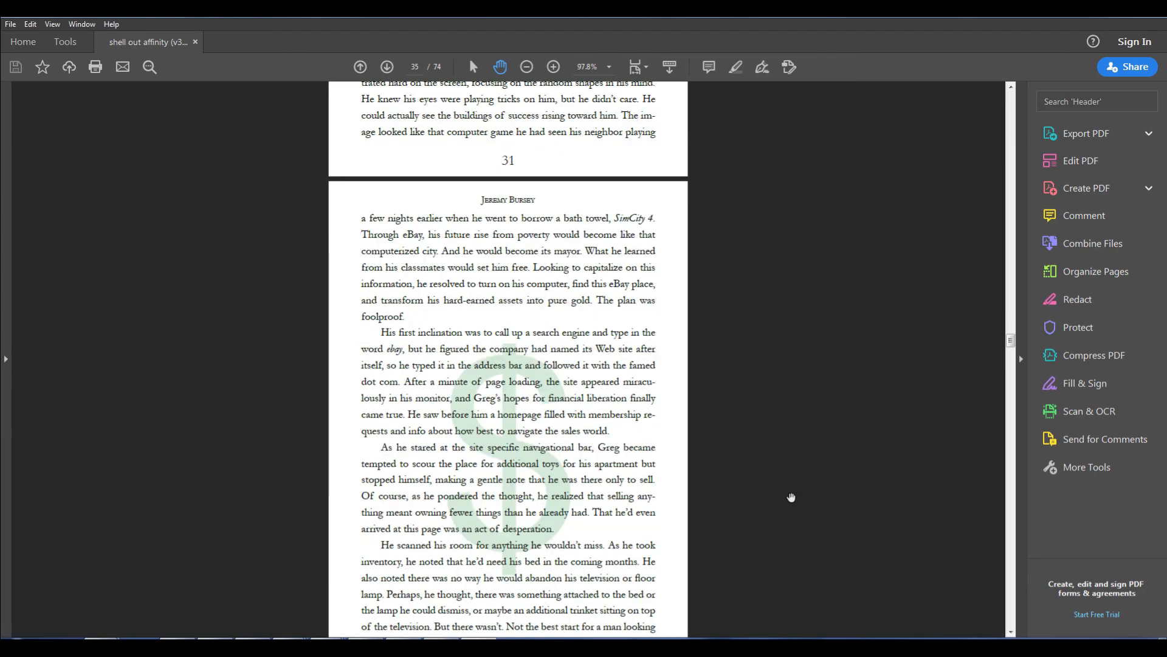
scroll(791, 497, down, 7)
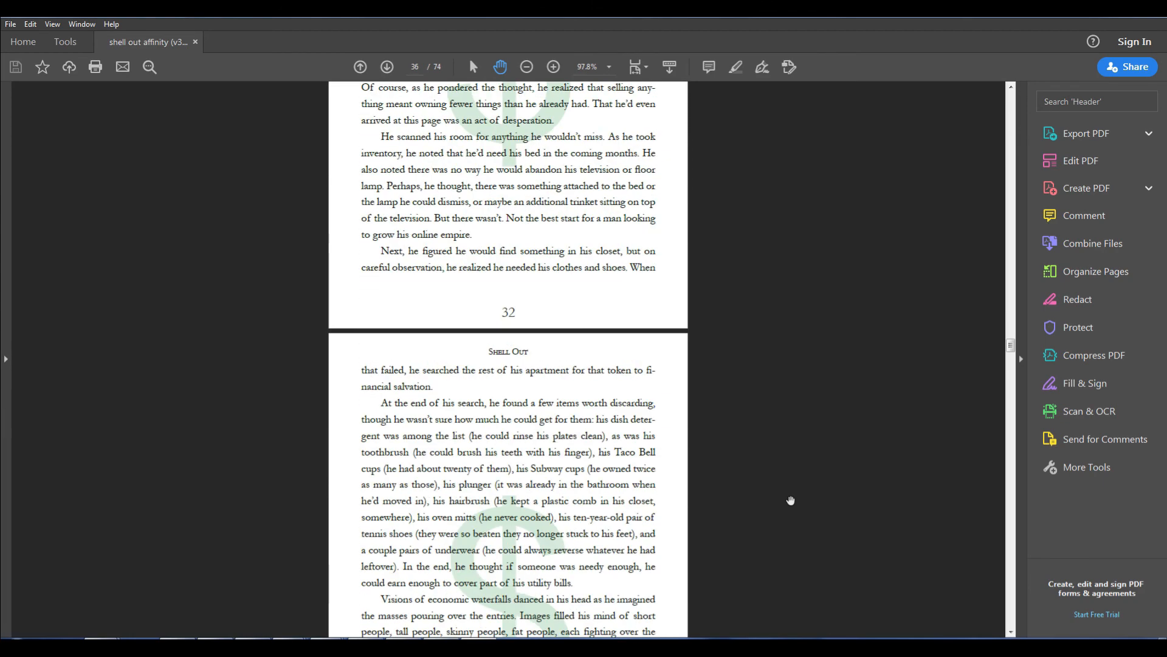
scroll(789, 505, down, 3)
scroll(789, 506, down, 10)
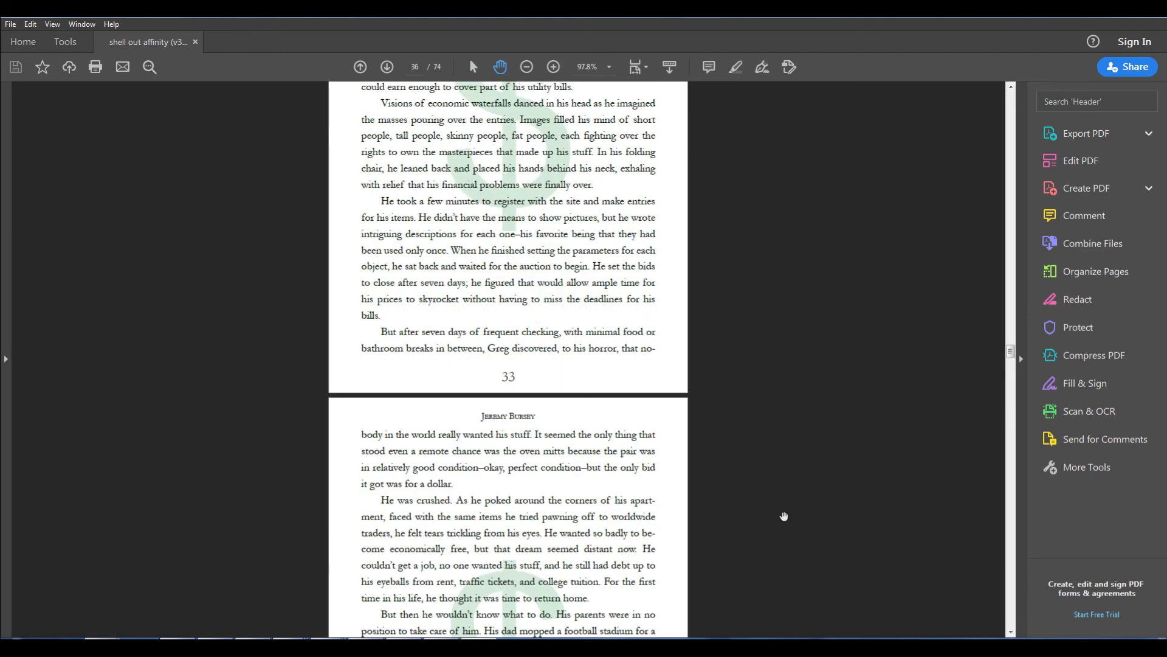
scroll(783, 522, down, 9)
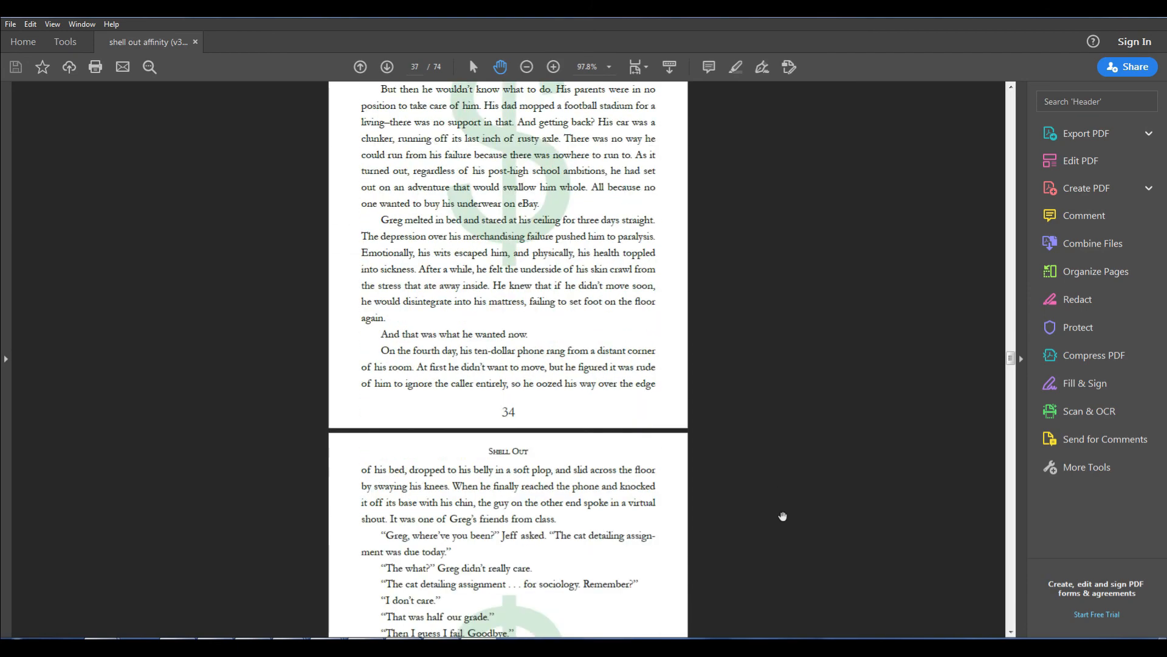
scroll(781, 507, down, 7)
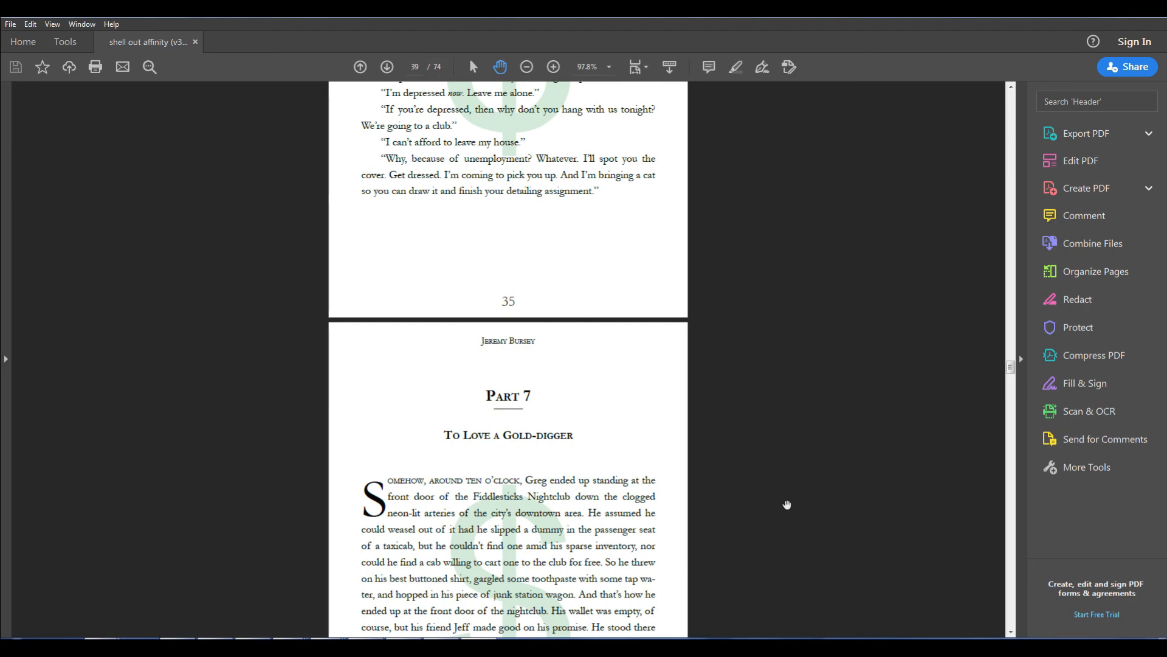
scroll(787, 508, down, 9)
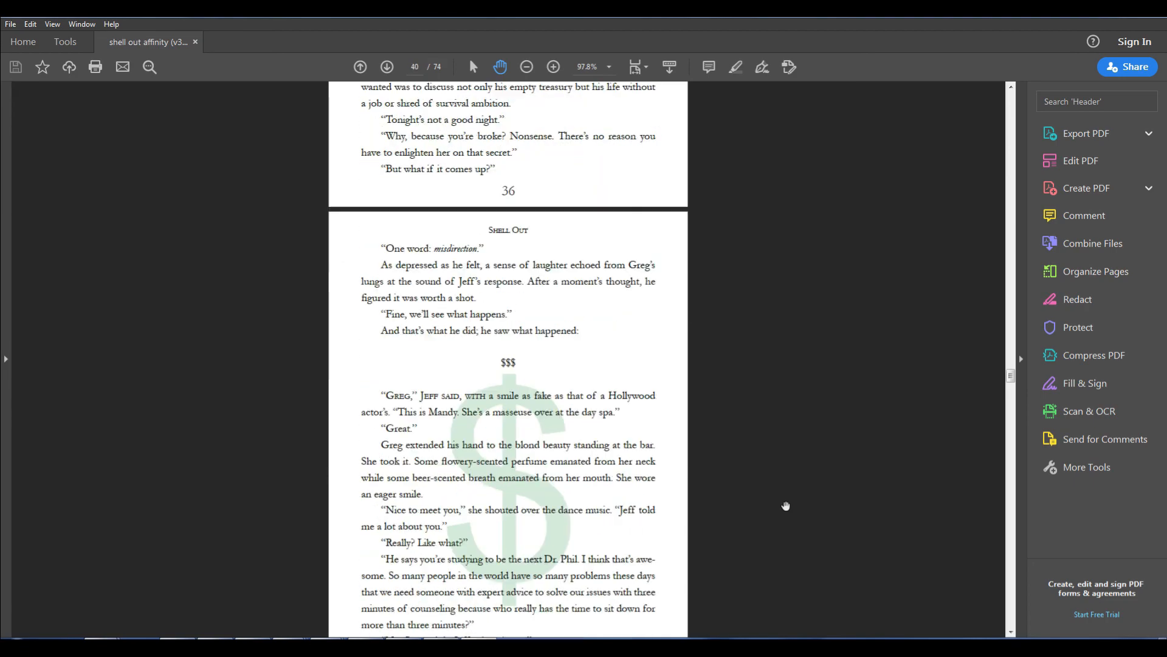
scroll(787, 504, down, 13)
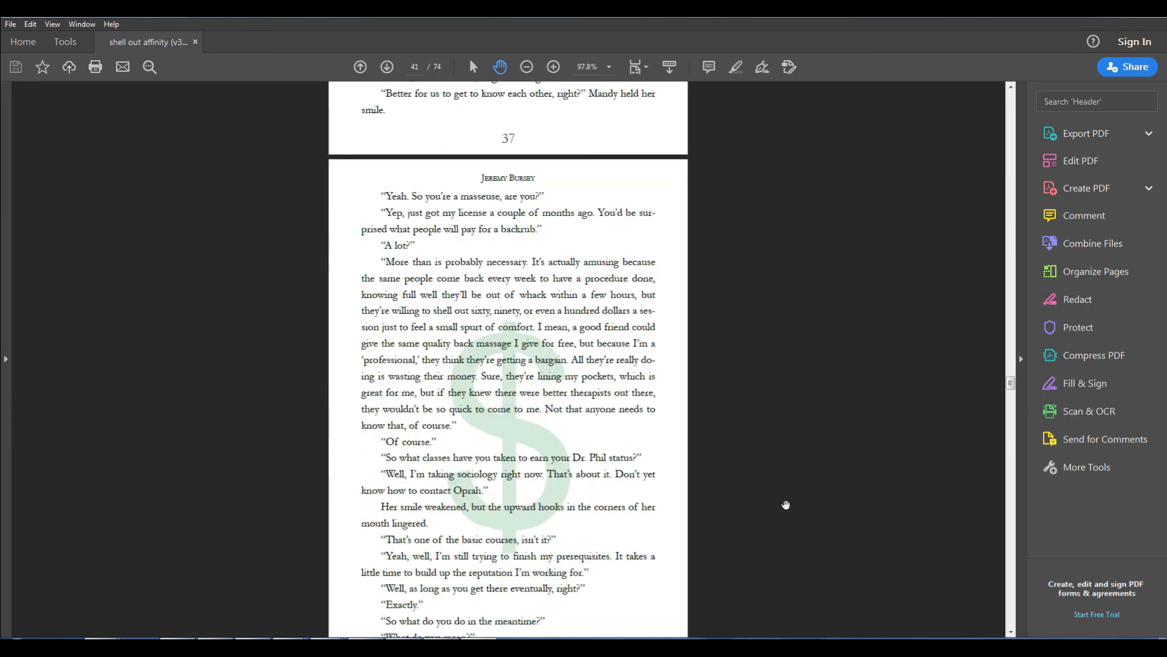
scroll(788, 505, down, 7)
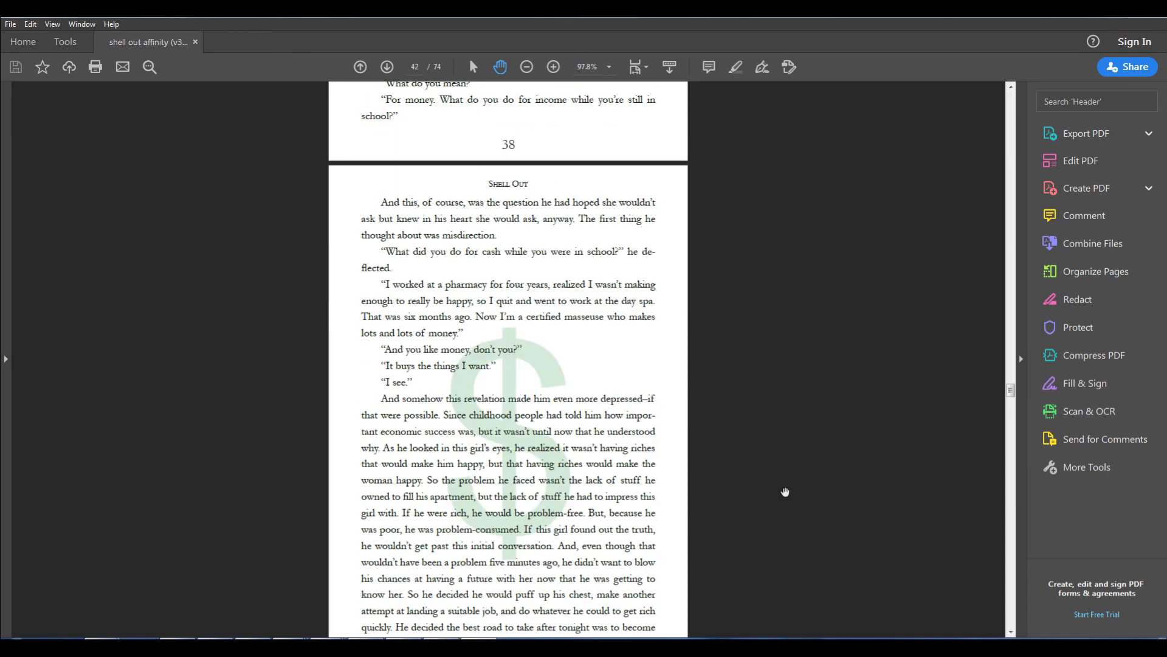
scroll(789, 487, down, 16)
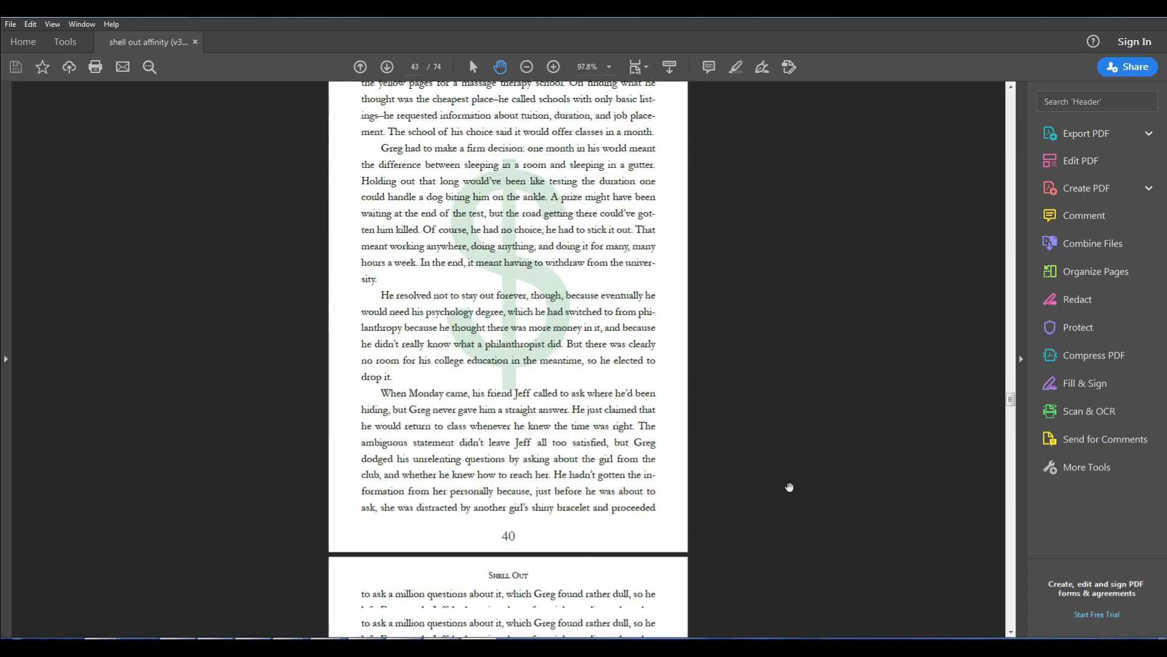
scroll(789, 485, down, 14)
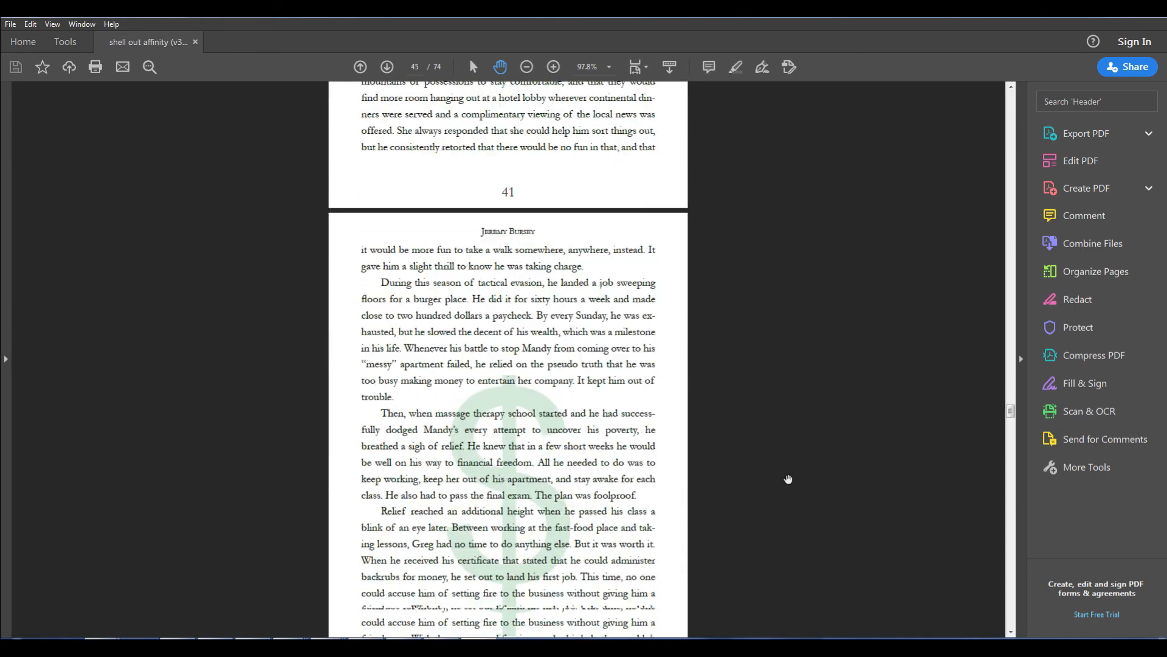
scroll(783, 485, down, 7)
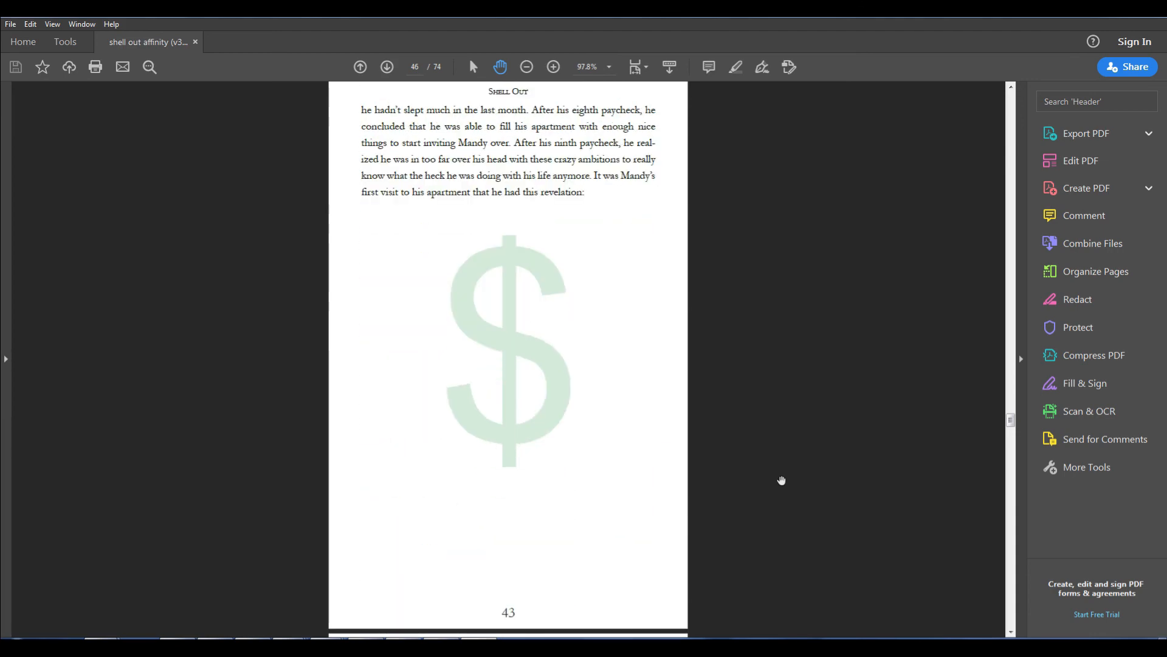
scroll(782, 480, down, 4)
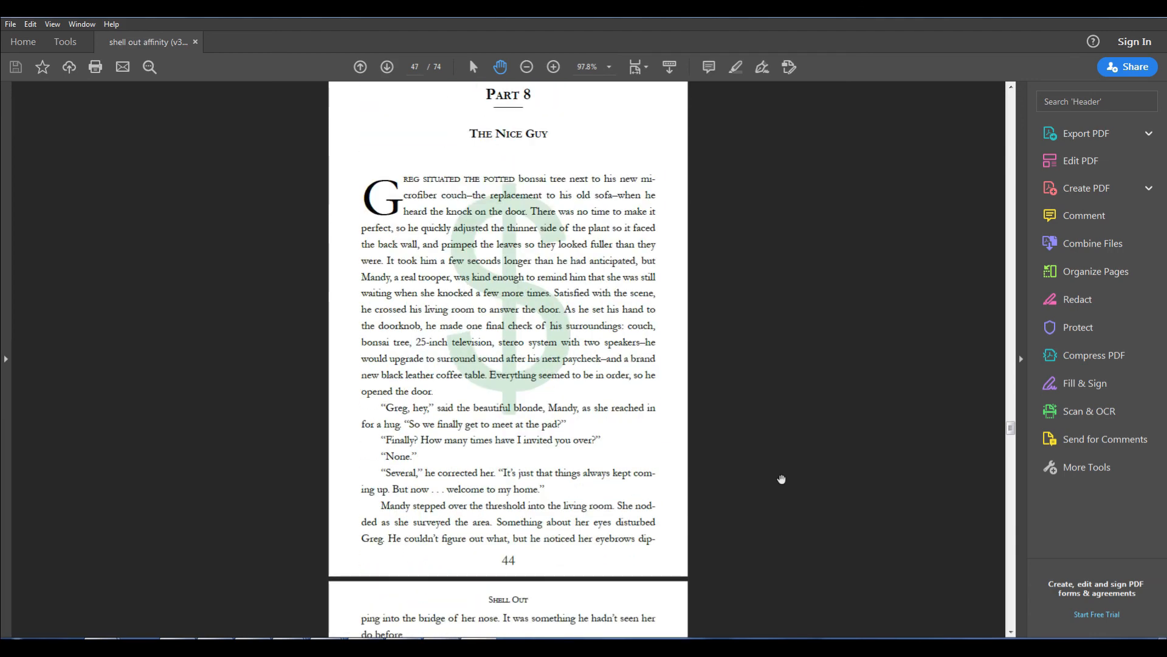
scroll(765, 508, down, 7)
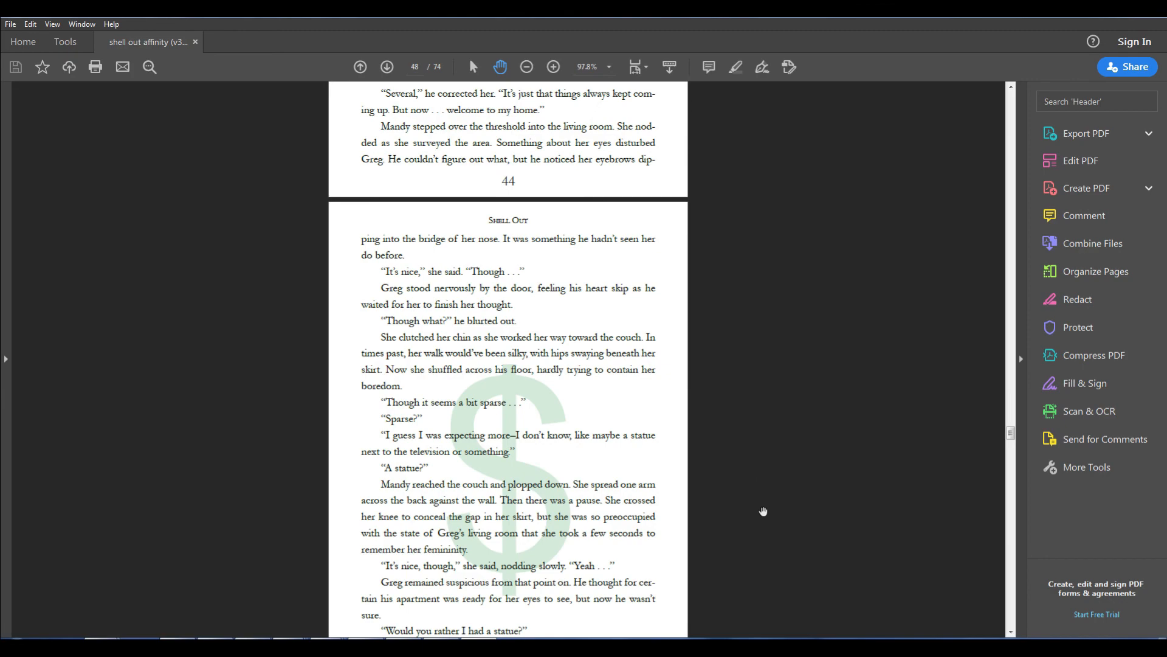
scroll(765, 508, down, 10)
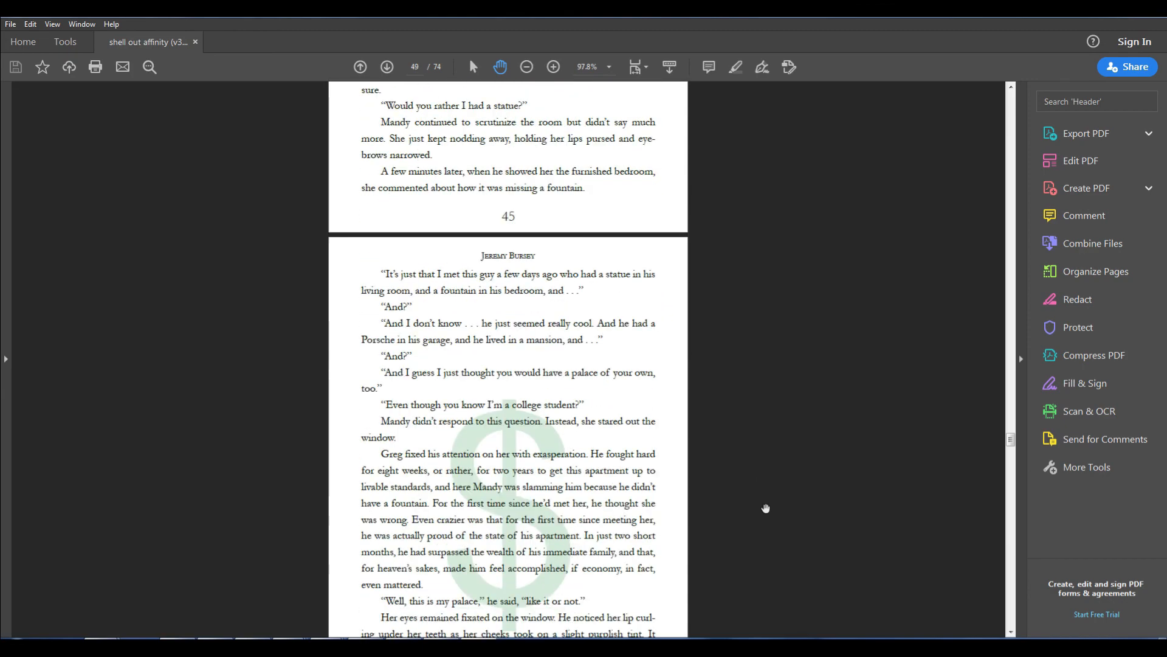
Step: Scroll through the story's ending and the reader's discussion question pages of the exported PDF to review their layout
scroll(755, 526, down, 7)
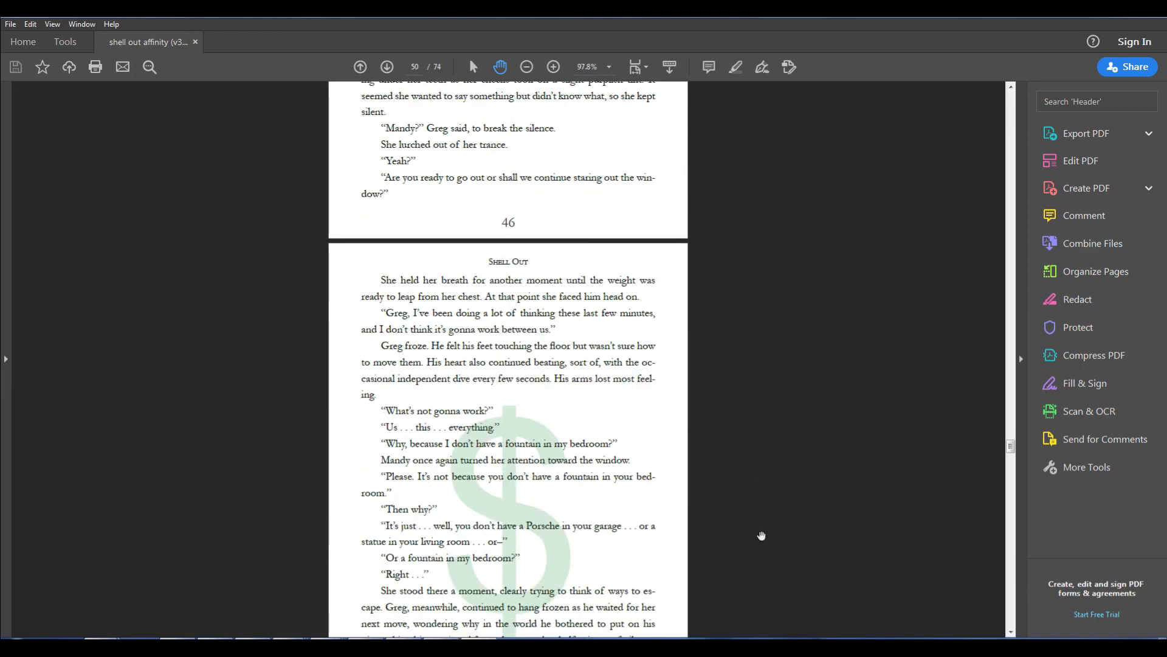
scroll(778, 560, down, 9)
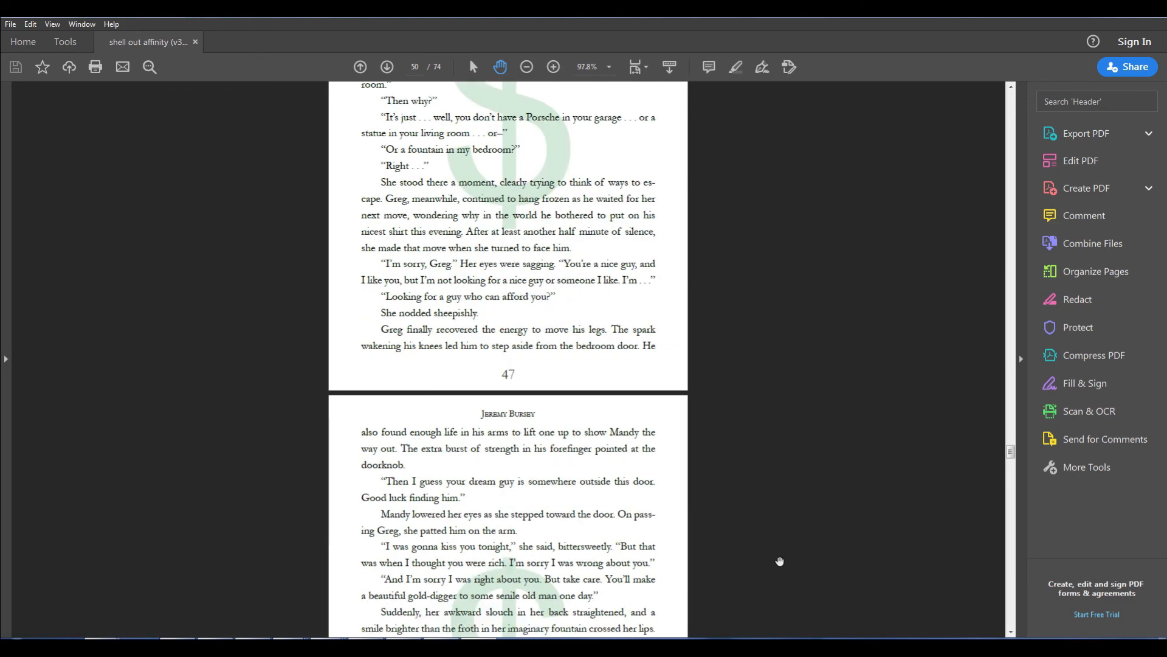
scroll(784, 556, down, 8)
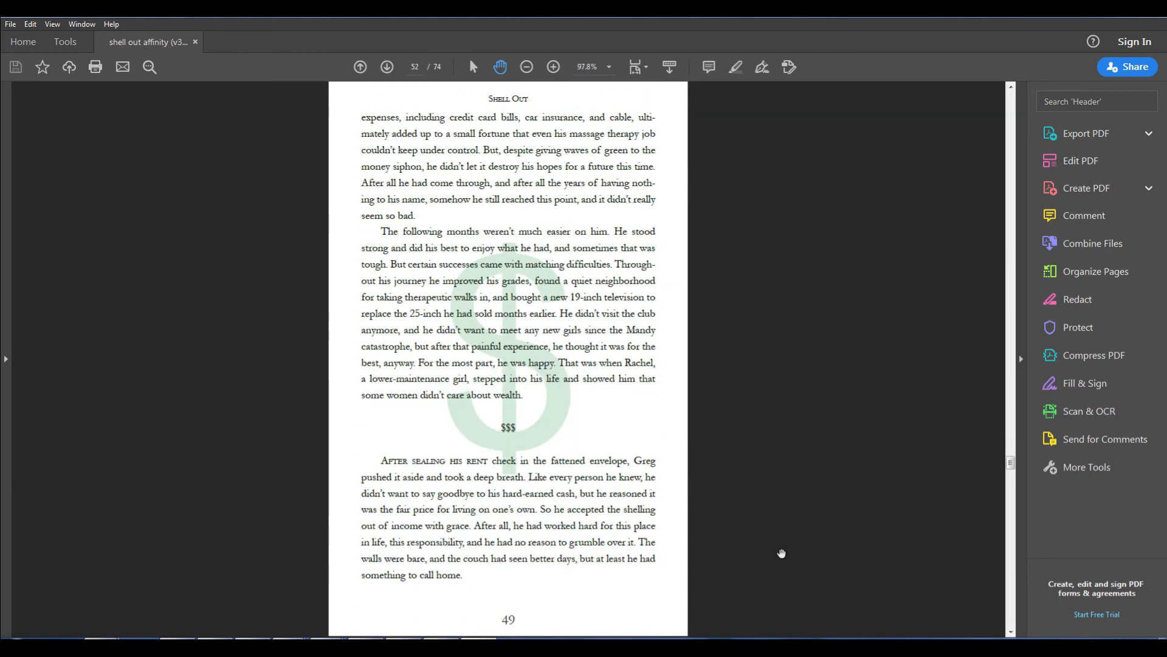
scroll(781, 553, down, 8)
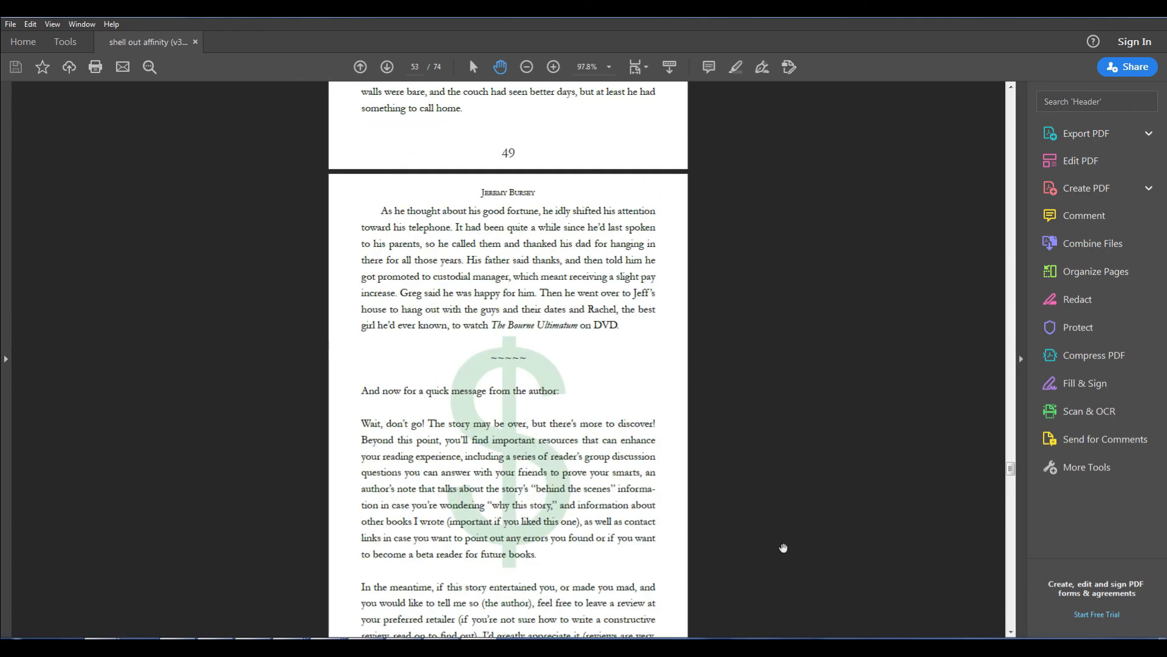
scroll(784, 546, down, 7)
scroll(776, 538, down, 8)
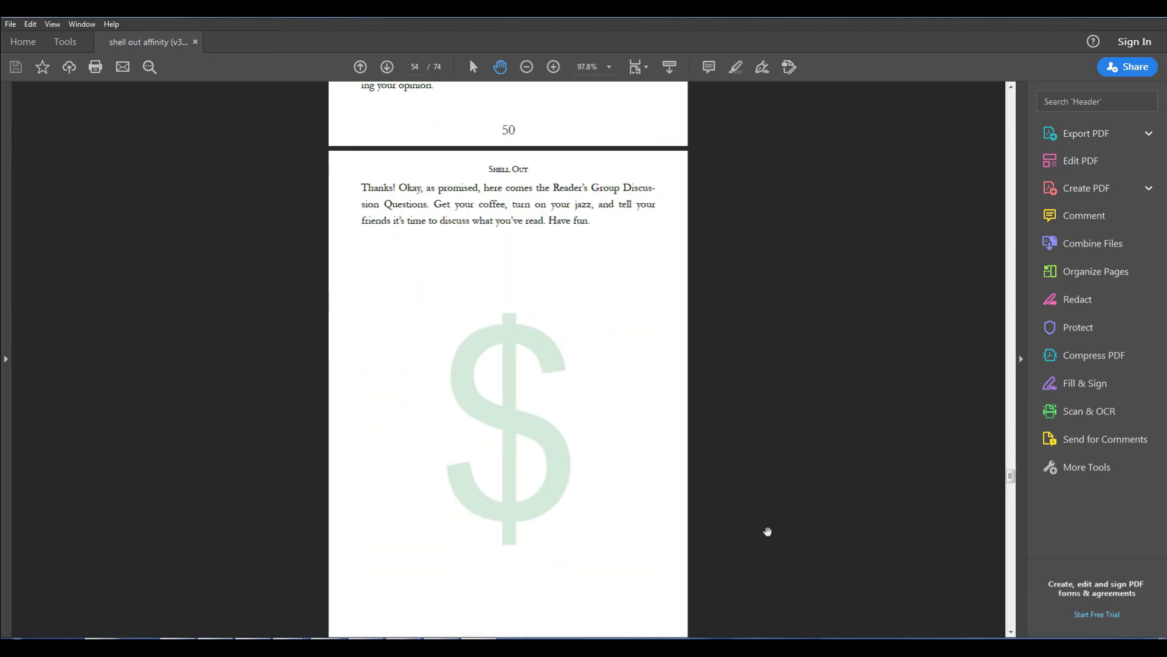
scroll(759, 512, down, 8)
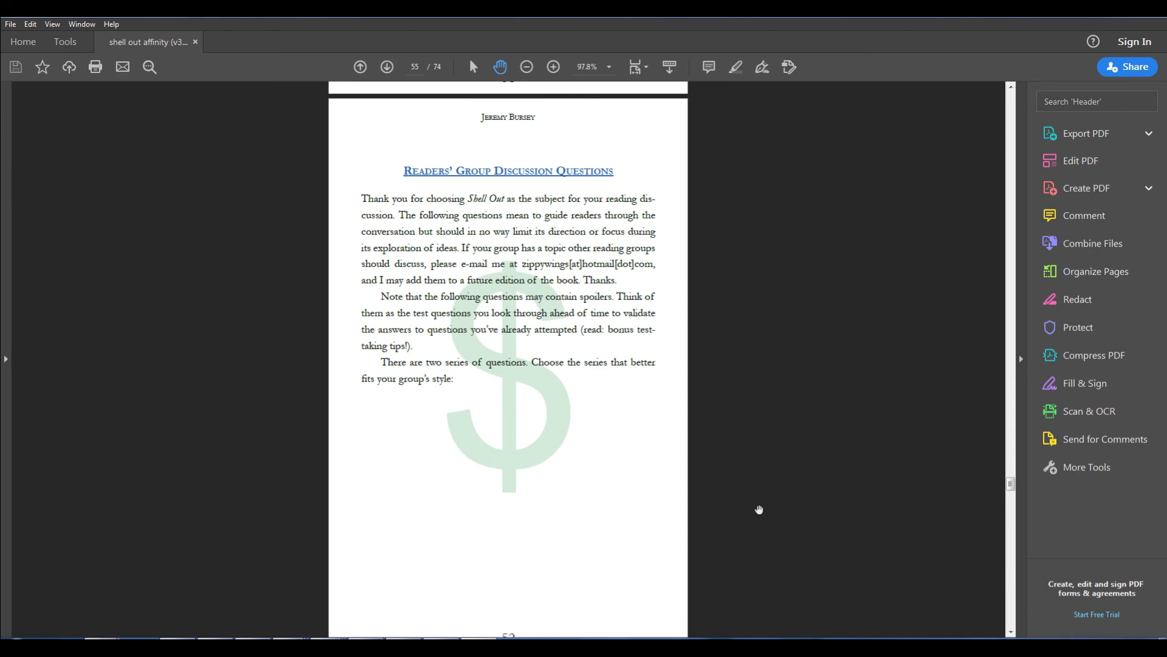
scroll(751, 500, down, 10)
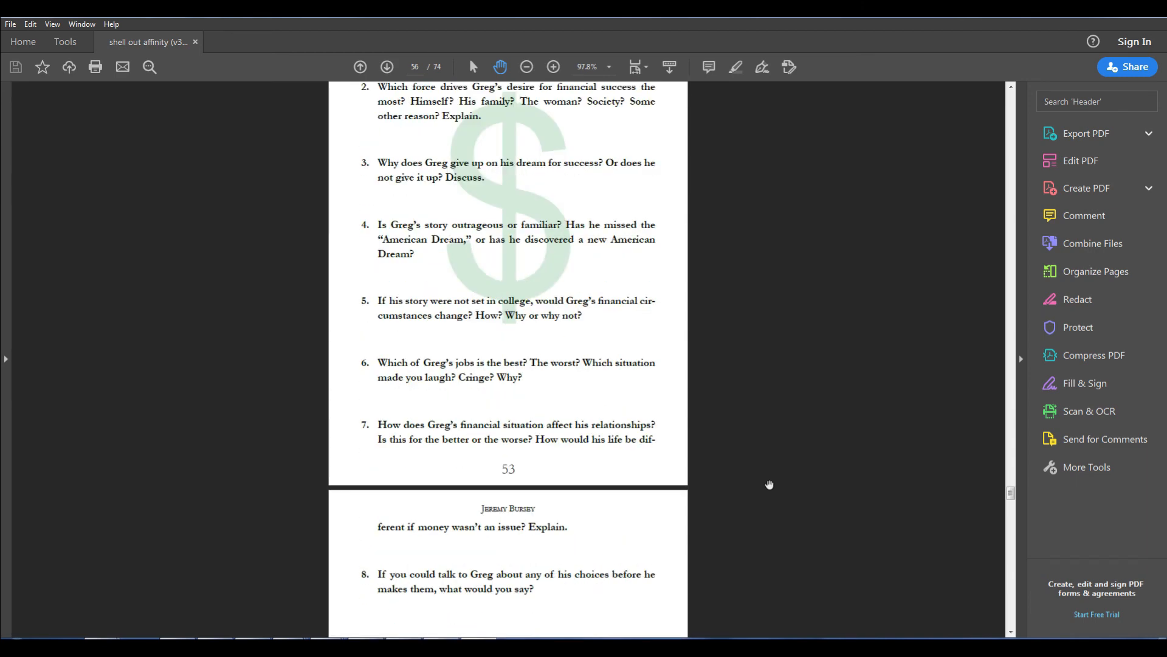
scroll(766, 518, down, 10)
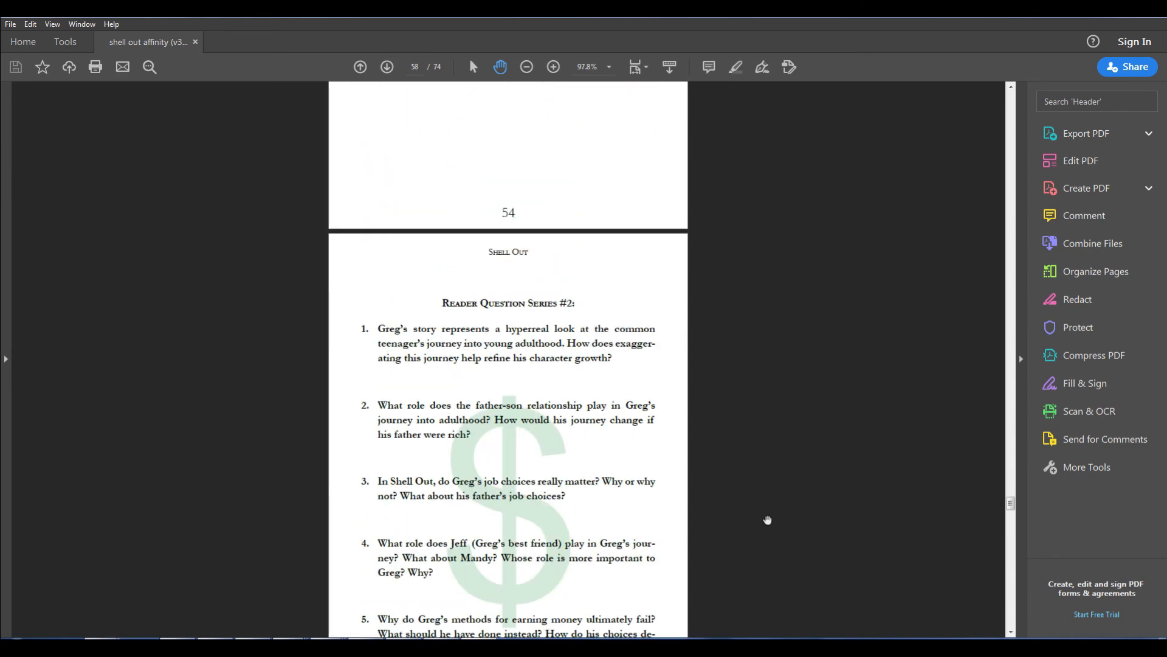